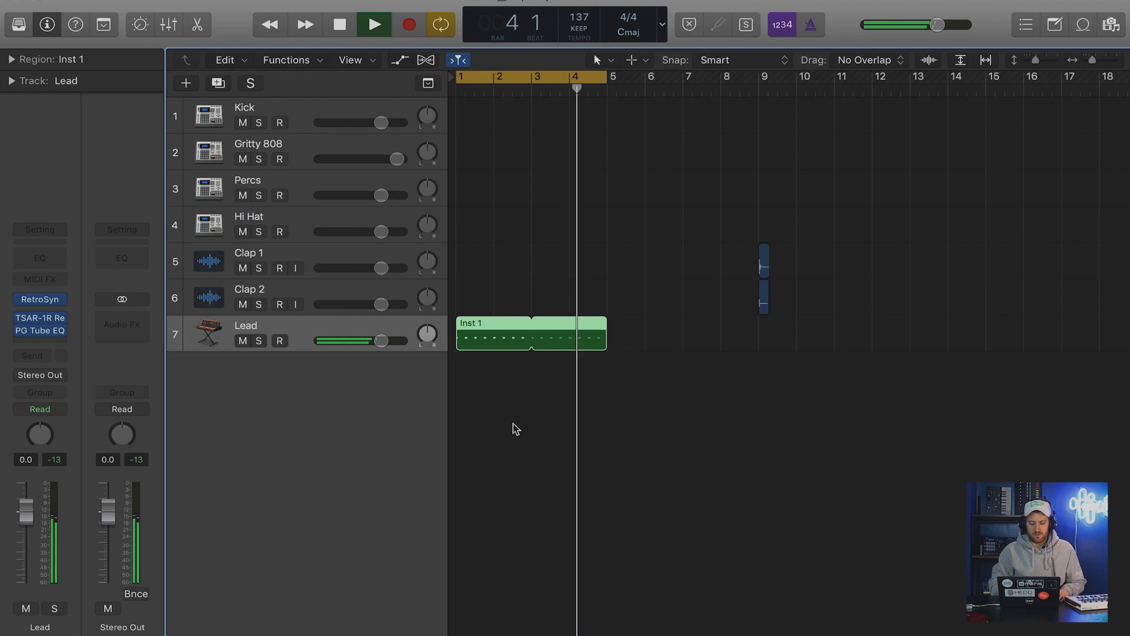
Stop playback and review the Retro Synth settings used on the Lead track.
{"action": "key", "text": "space"}
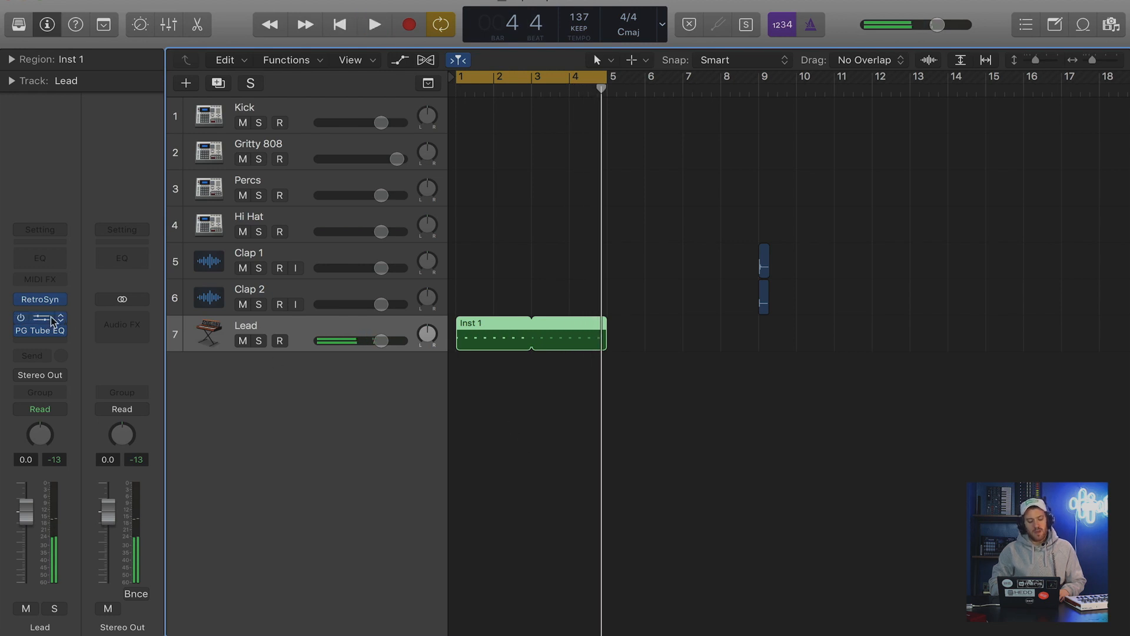
{"action": "mouse_move", "coordinate": [43, 302]}
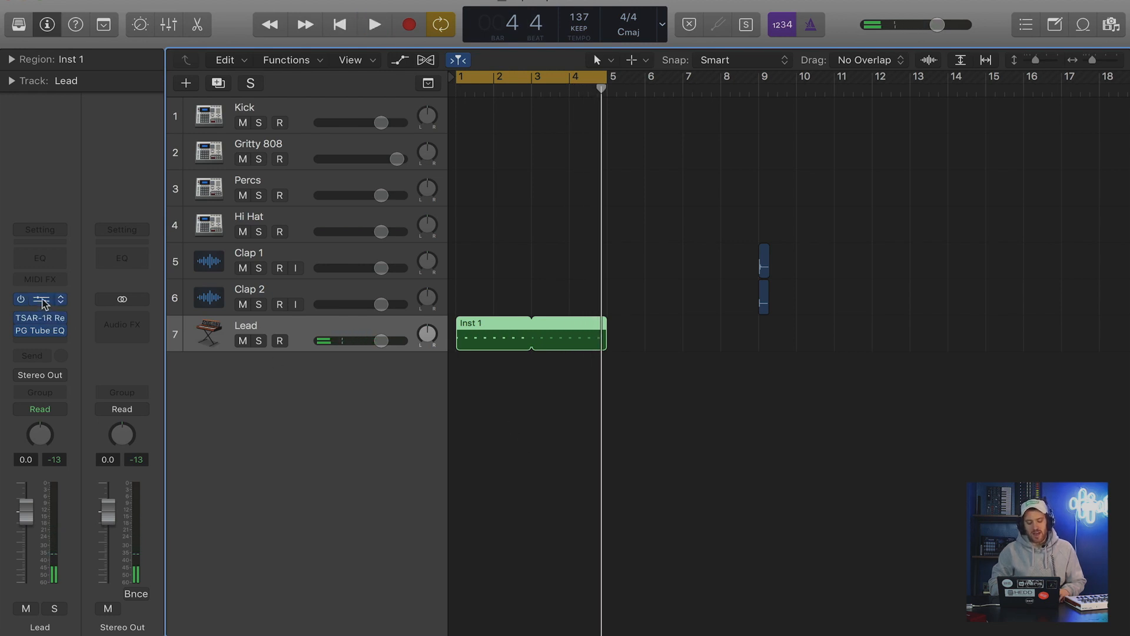
{"action": "left_click", "coordinate": [43, 302]}
{"action": "left_click_drag", "start_coordinate": [435, 3], "coordinate": [271, 2]}
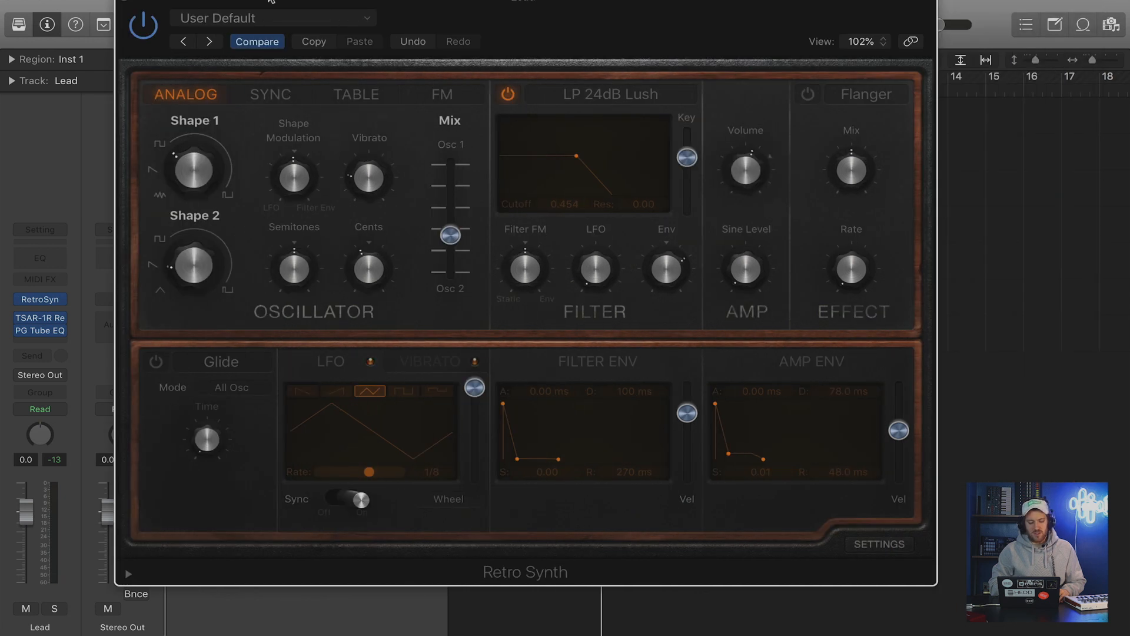
{"action": "mouse_move", "coordinate": [198, 4]}
{"action": "left_mouse_down"}
{"action": "mouse_move", "coordinate": [247, 1]}
{"action": "mouse_move", "coordinate": [193, 1]}
{"action": "left_mouse_up"}
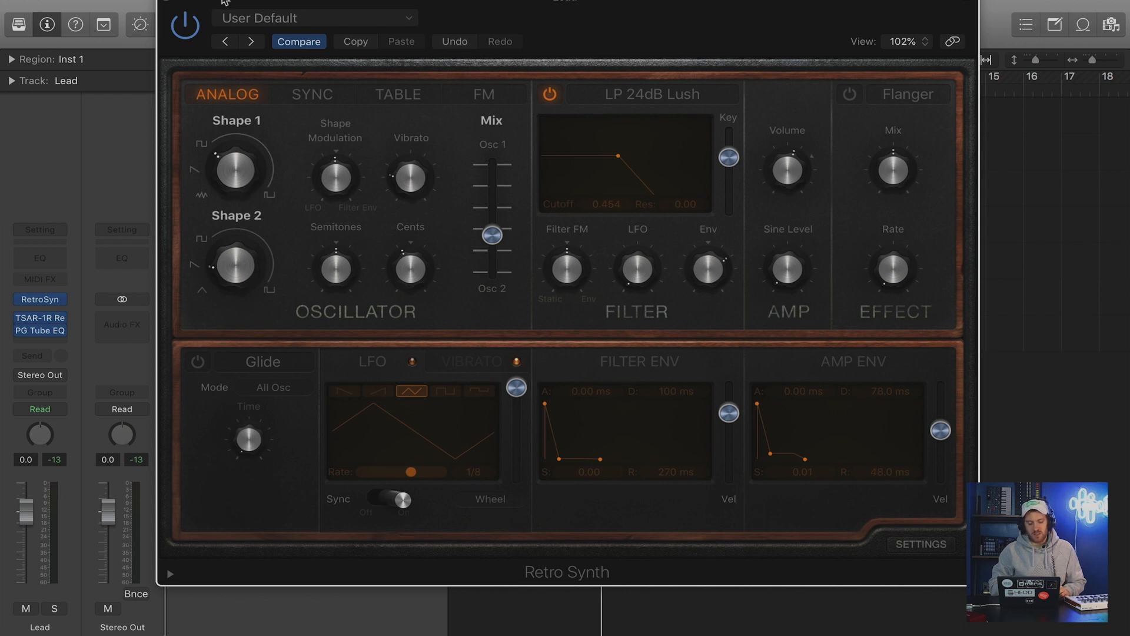
{"action": "left_click", "coordinate": [167, 3]}
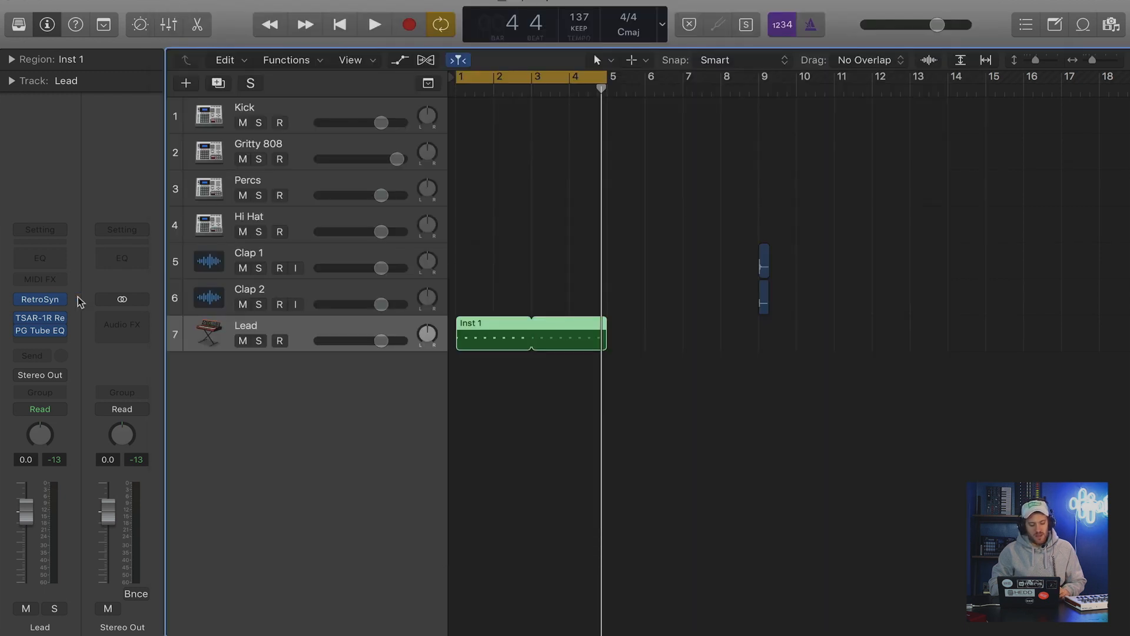
Review the Lead track's TSAR-1R Reverb and PG Tube EQ settings, closing each plug-in window.
{"action": "left_click", "coordinate": [40, 320]}
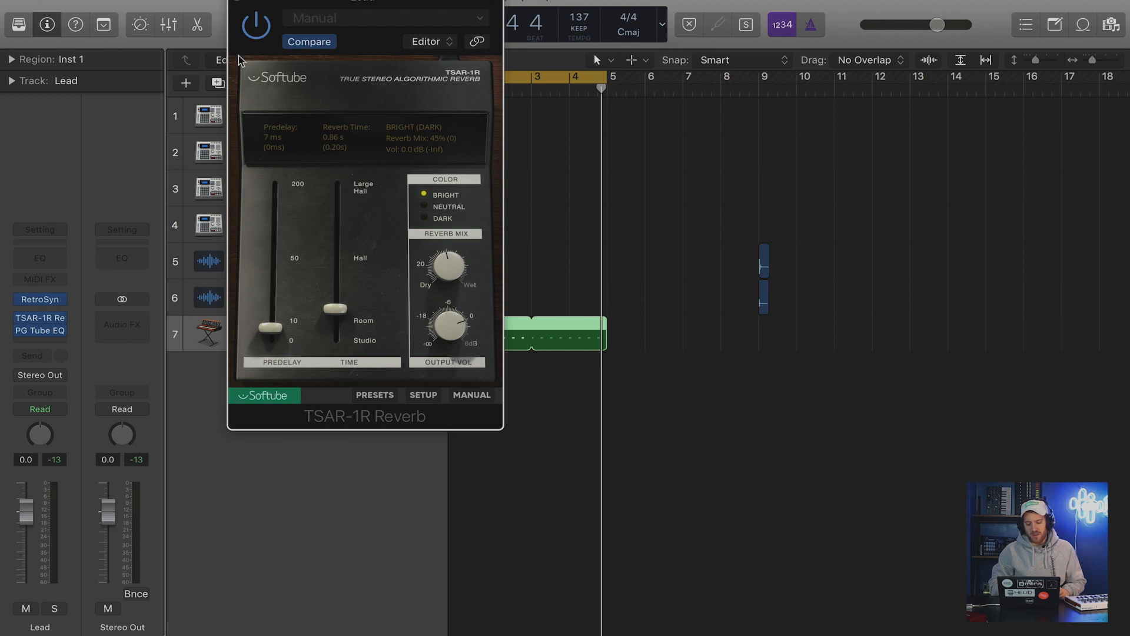
{"action": "left_click", "coordinate": [238, 5]}
{"action": "left_click", "coordinate": [531, 239]}
{"action": "mouse_move", "coordinate": [40, 335]}
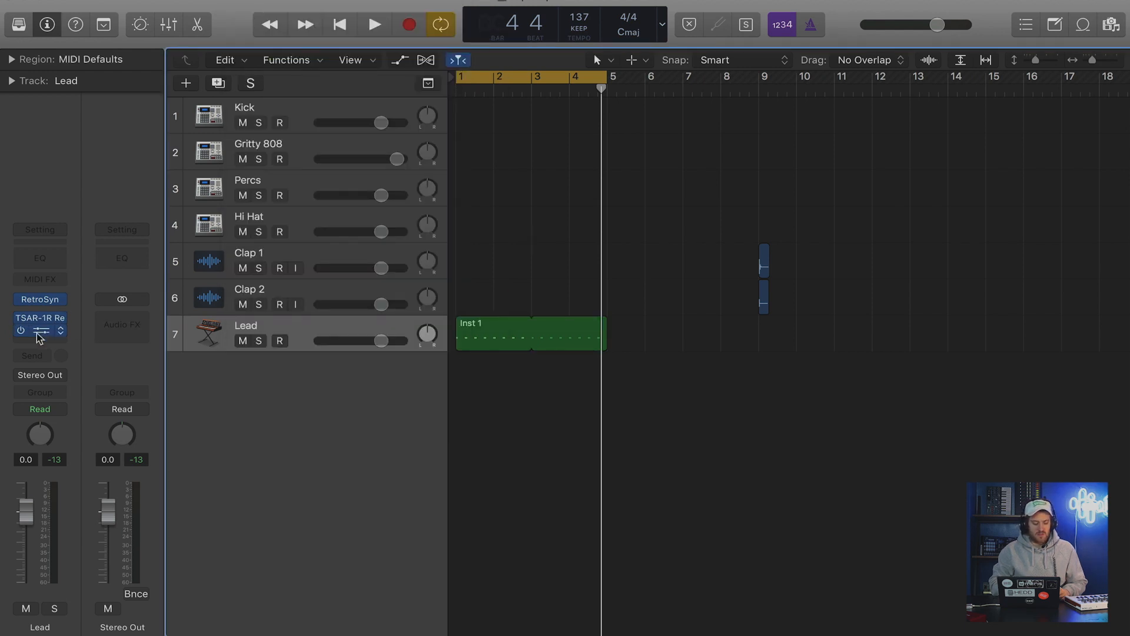
{"action": "left_click", "coordinate": [41, 331]}
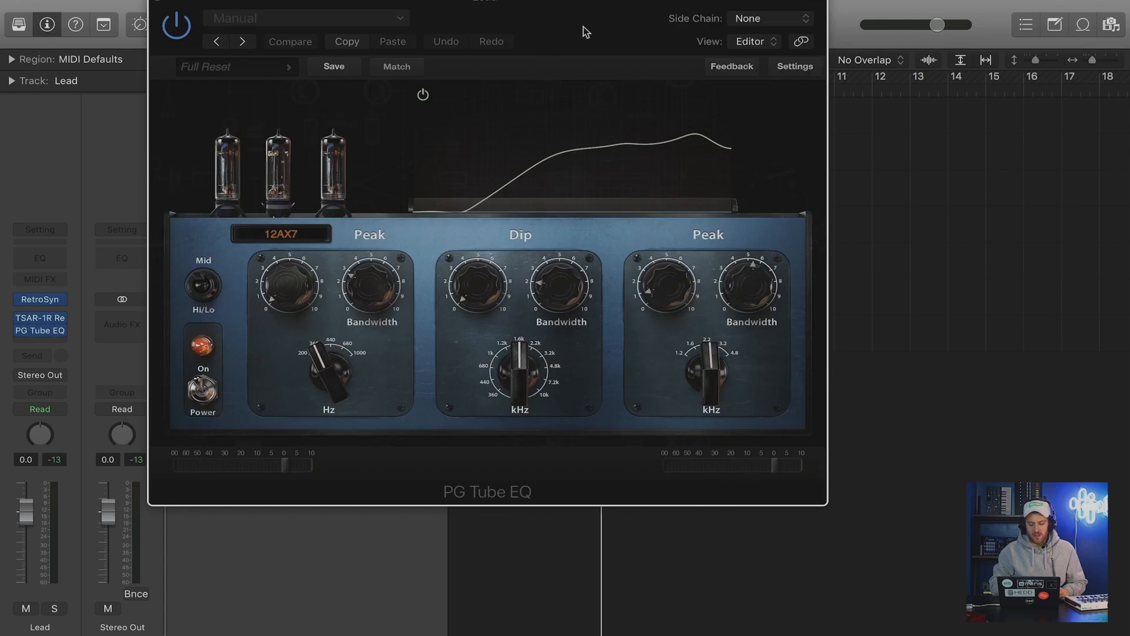
{"action": "left_click_drag", "start_coordinate": [584, 26], "coordinate": [574, 14]}
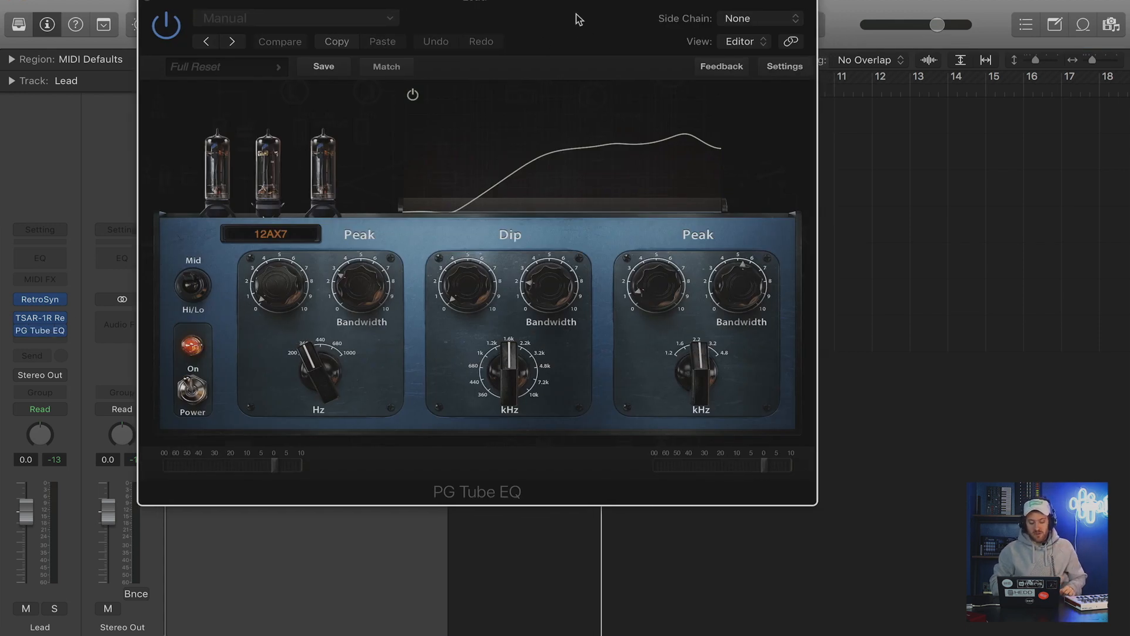
{"action": "left_click", "coordinate": [148, 3]}
Play the lead melody from bar 1 for a couple of bars and stop playback.
{"action": "key", "text": "Return"}
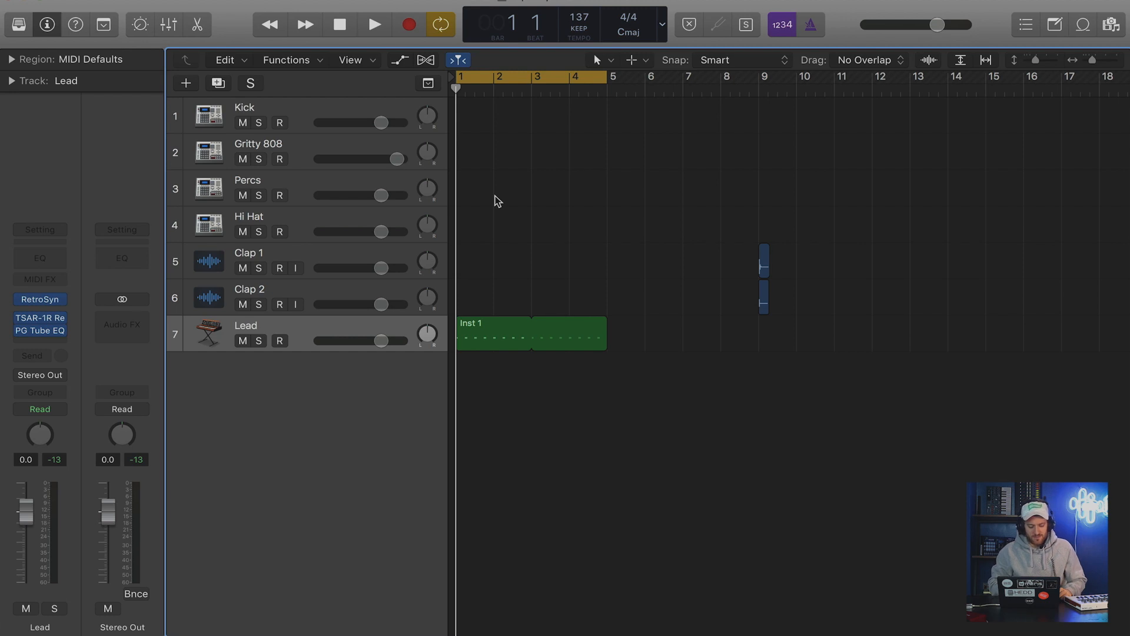
{"action": "key", "text": "space"}
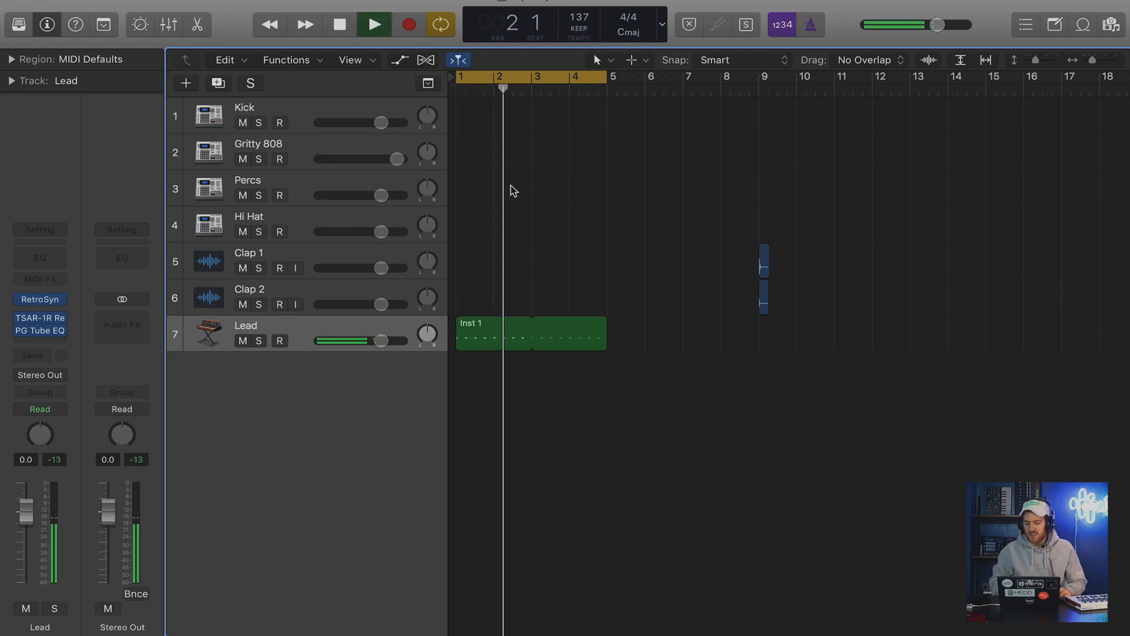
{"action": "key", "text": "space"}
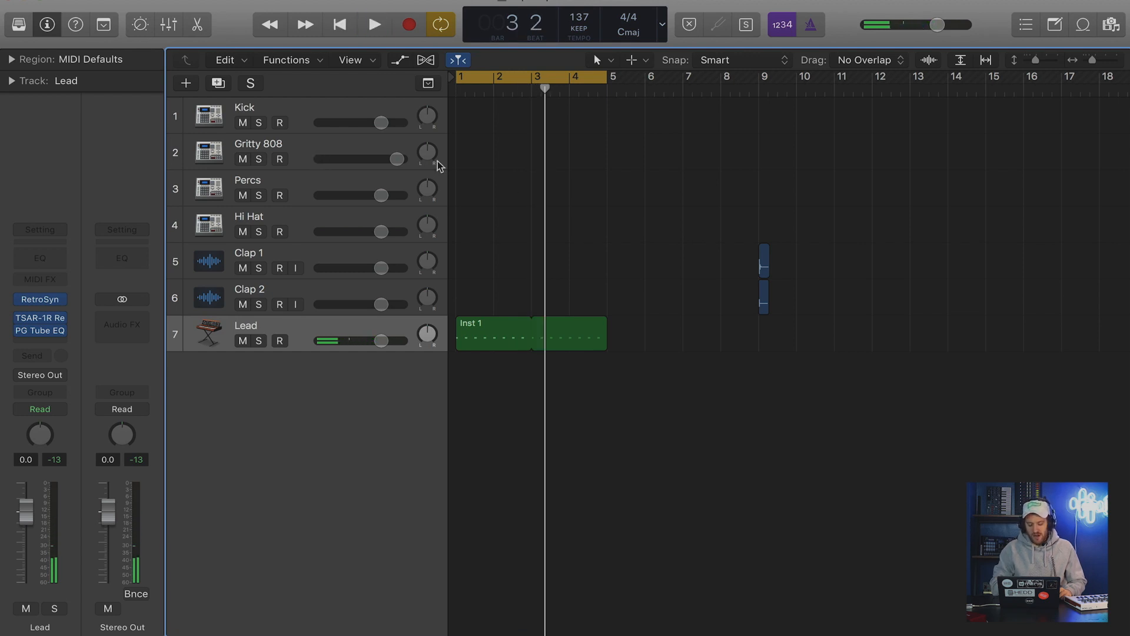
Create an empty Gritty 808 region spanning bars 1 to 4 by drawing one-bar regions at bars 1 and 4 and gluing them.
{"action": "key", "text": "t"}
{"action": "left_click", "coordinate": [471, 174]}
{"action": "left_click", "coordinate": [473, 159]}
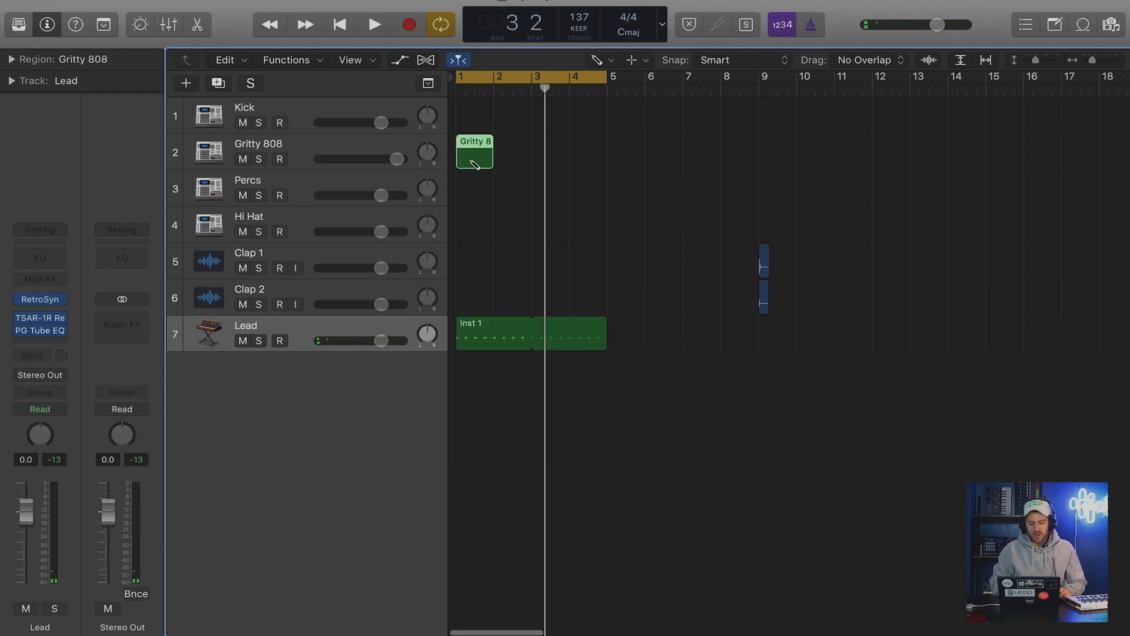
{"action": "left_click", "coordinate": [598, 154]}
{"action": "key", "text": "t"}
{"action": "key", "text": "t"}
{"action": "left_click_drag", "start_coordinate": [636, 156], "coordinate": [445, 147]}
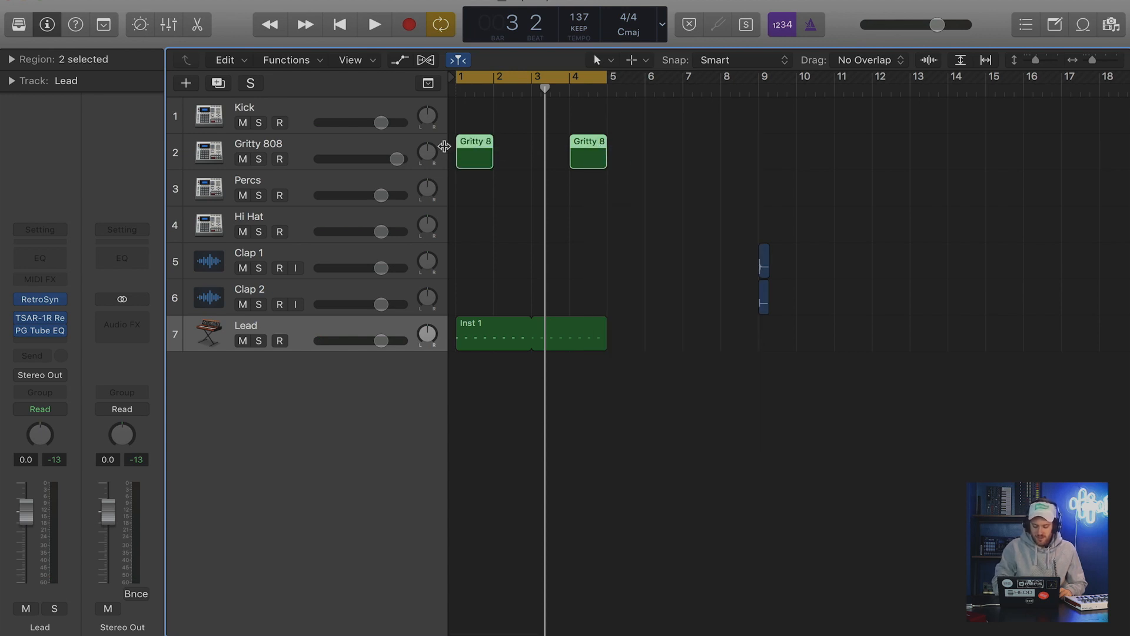
{"action": "key", "text": "t"}
{"action": "key", "text": "g"}
{"action": "left_click", "coordinate": [490, 150]}
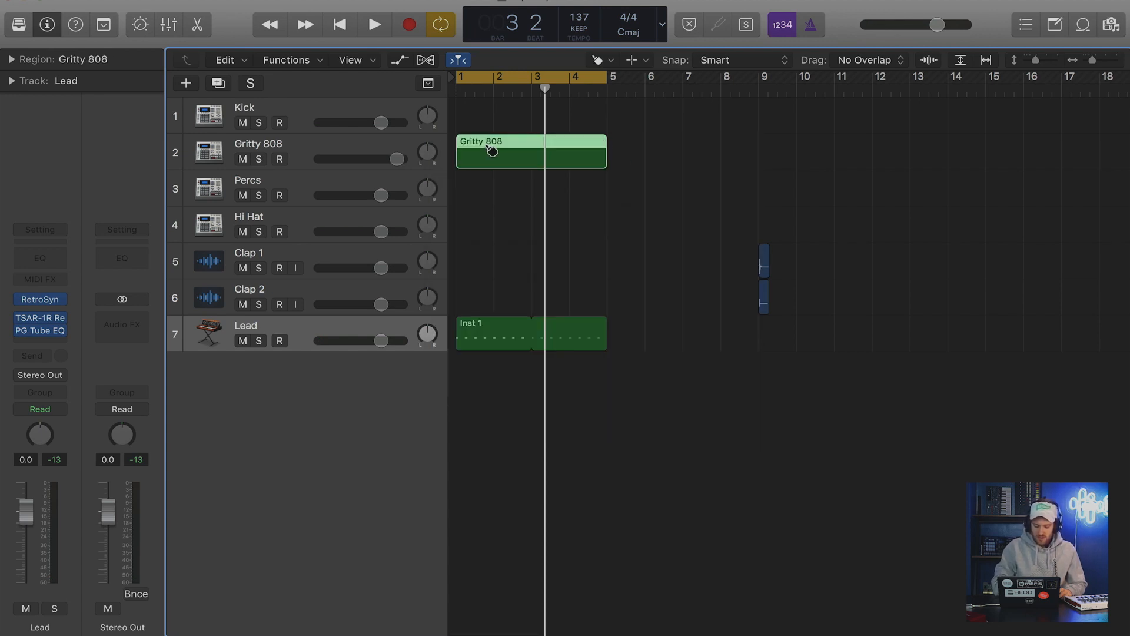
Open the Gritty 808 region in the Piano Roll and audition the 808 sound around C1.
{"action": "key", "text": "p"}
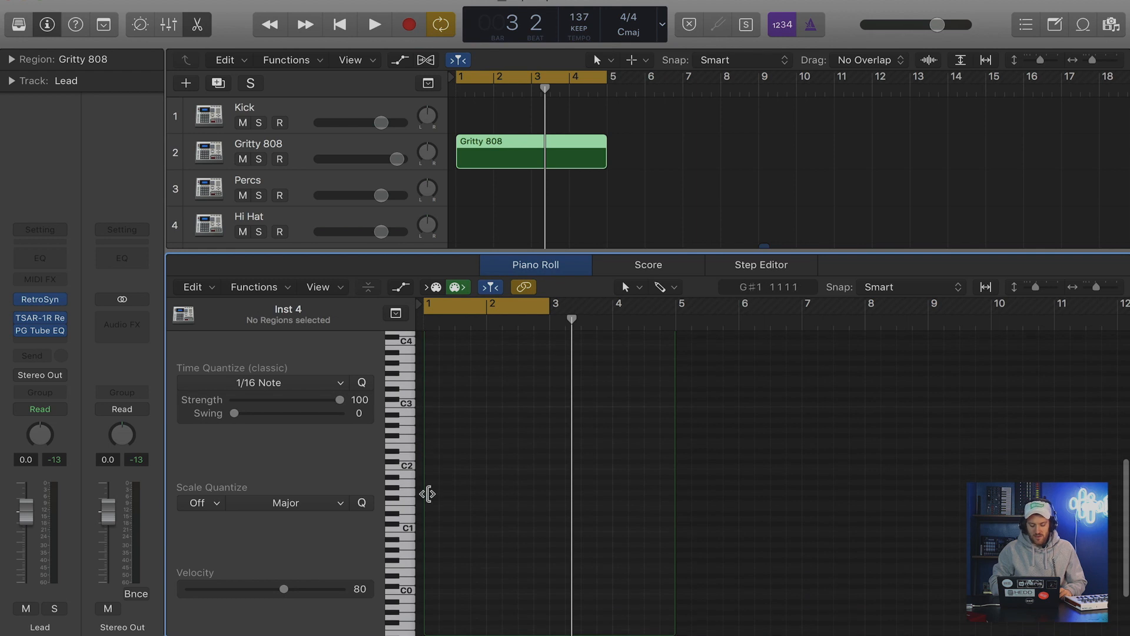
{"action": "left_click", "coordinate": [409, 532]}
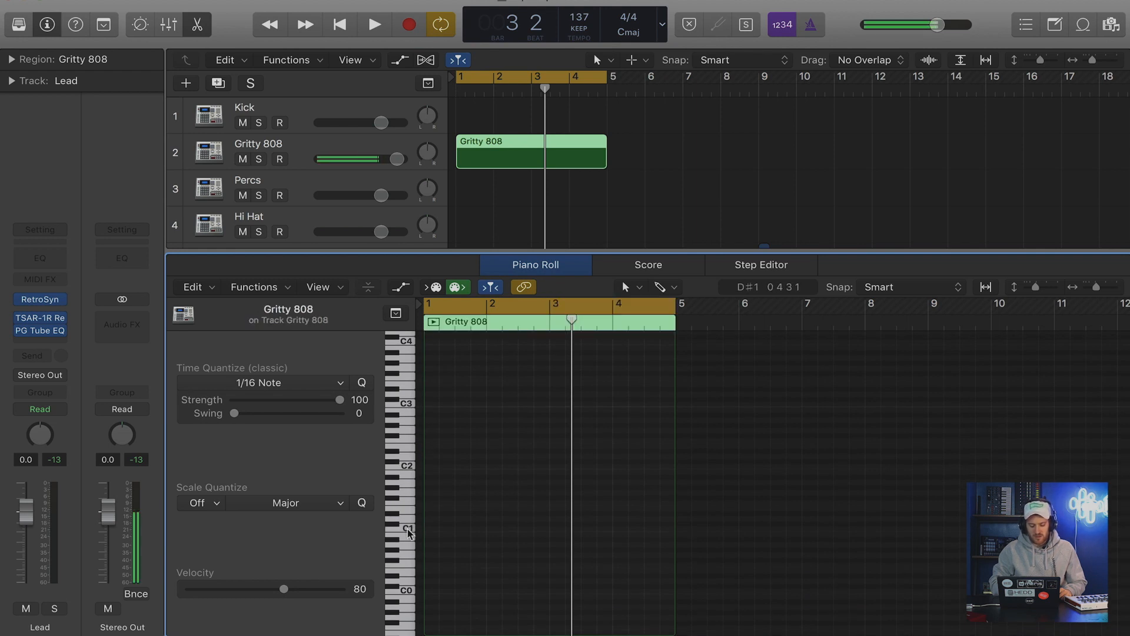
{"action": "scroll", "coordinate": [475, 514], "scroll_direction": "up", "scroll_amount": 3}
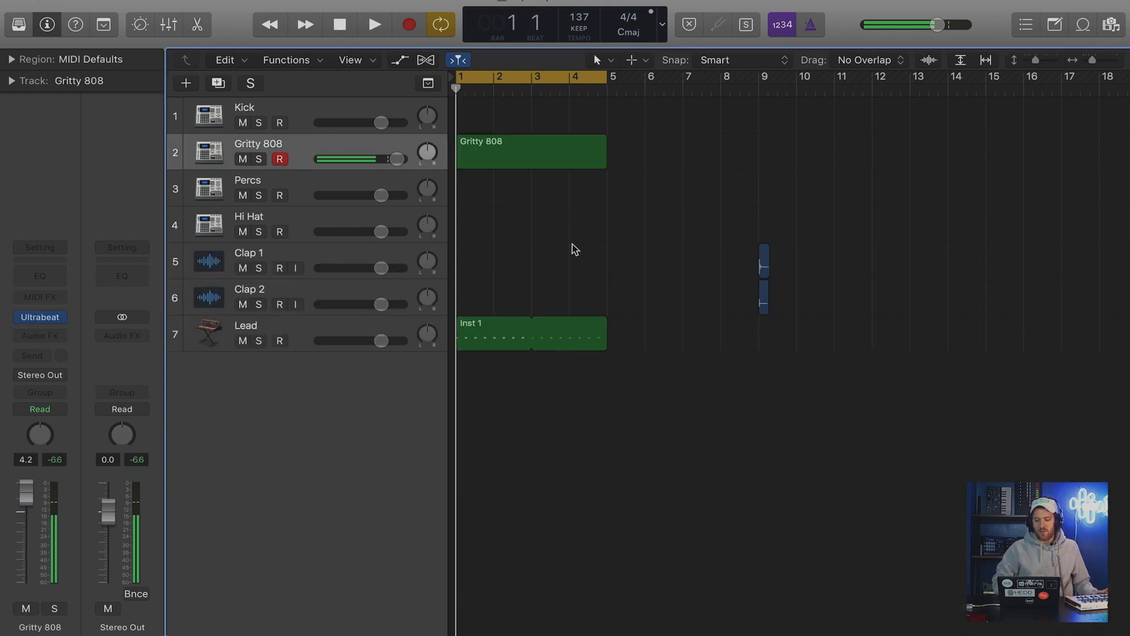
Turn on the metronome and record an 808 rhythm on the Gritty 808 track across the four-bar cycle.
{"action": "left_click", "coordinate": [811, 27]}
{"action": "key", "text": "space"}
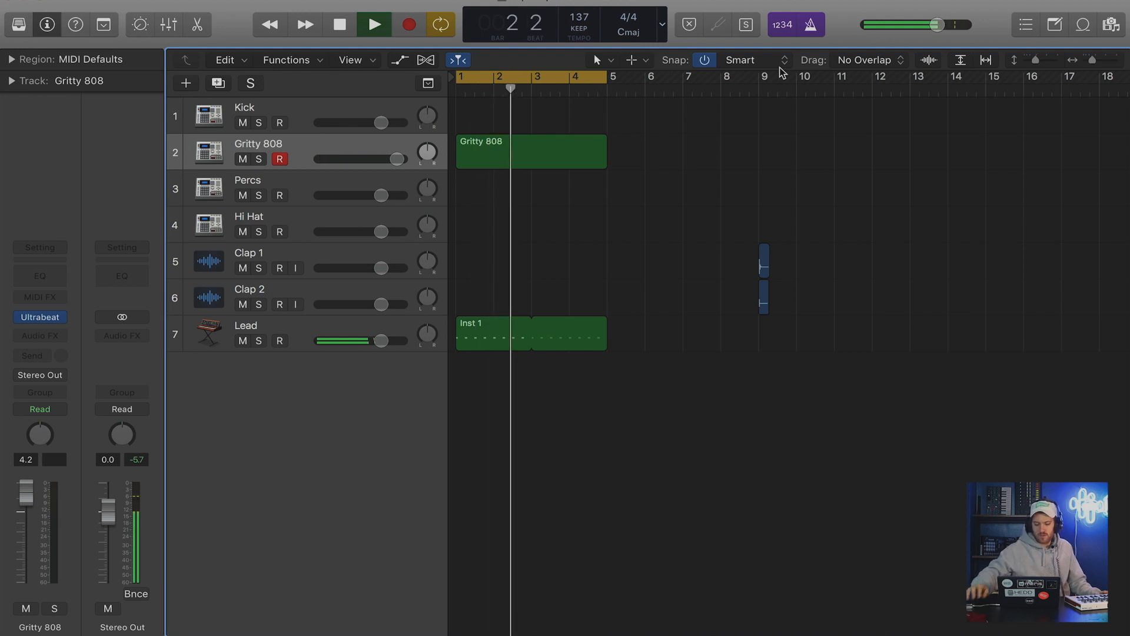
{"action": "left_click", "coordinate": [409, 24]}
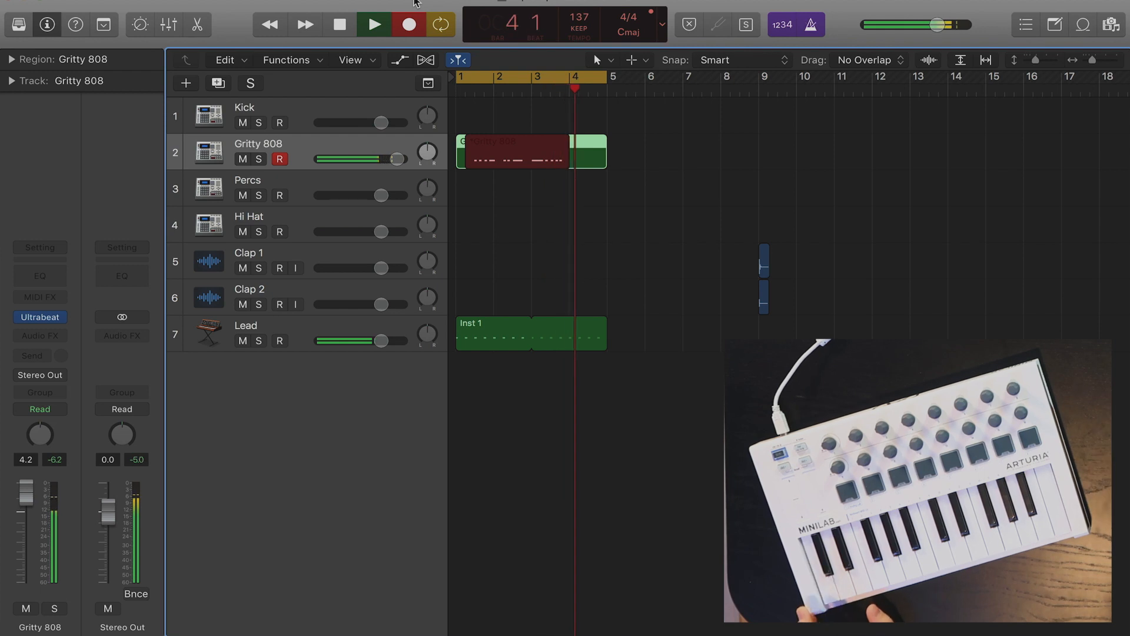
{"action": "key", "text": "space"}
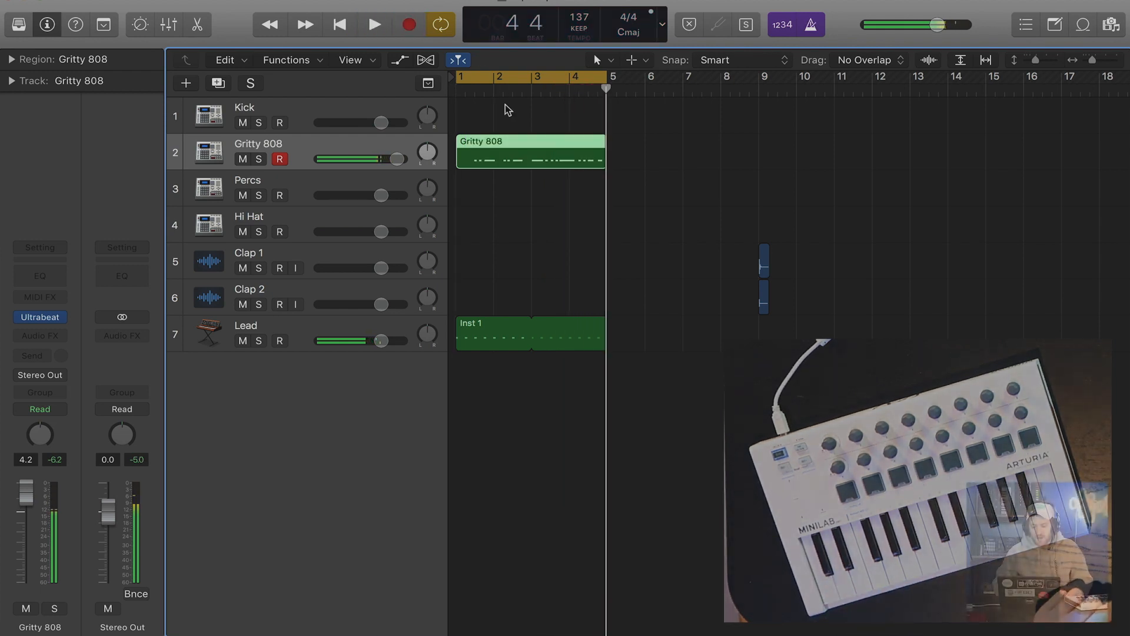
Open the recorded Gritty 808 region in the Piano Roll and quantize all its notes to 1/16.
{"action": "double_click", "coordinate": [497, 154]}
{"action": "scroll", "coordinate": [463, 452], "scroll_direction": "left", "scroll_amount": 4}
{"action": "key", "text": "z"}
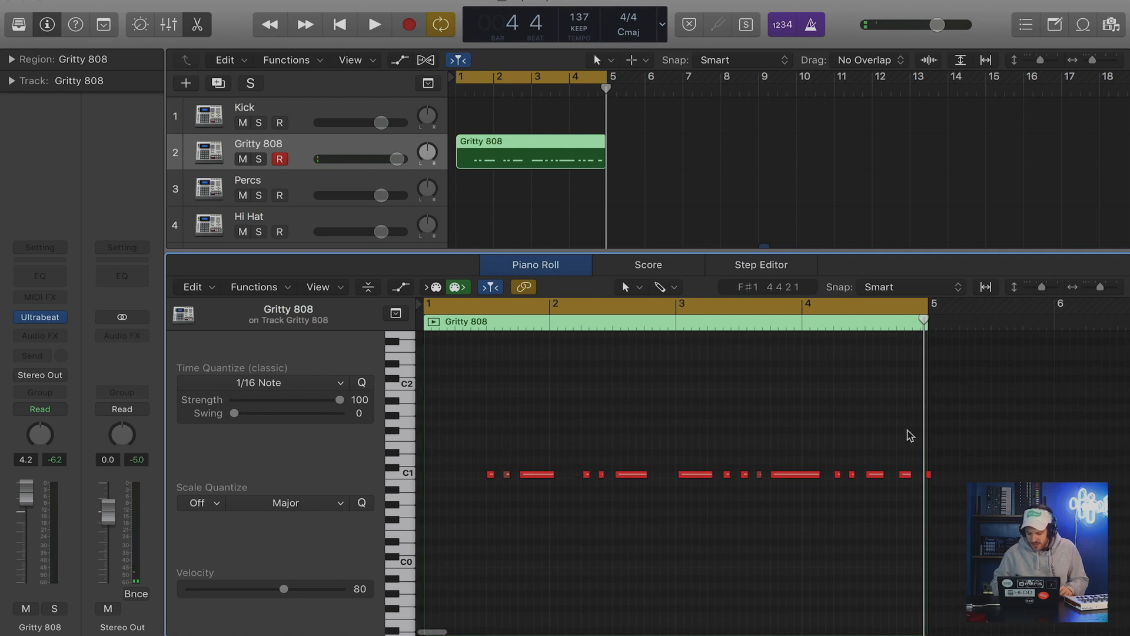
{"action": "left_click_drag", "start_coordinate": [942, 458], "coordinate": [425, 501]}
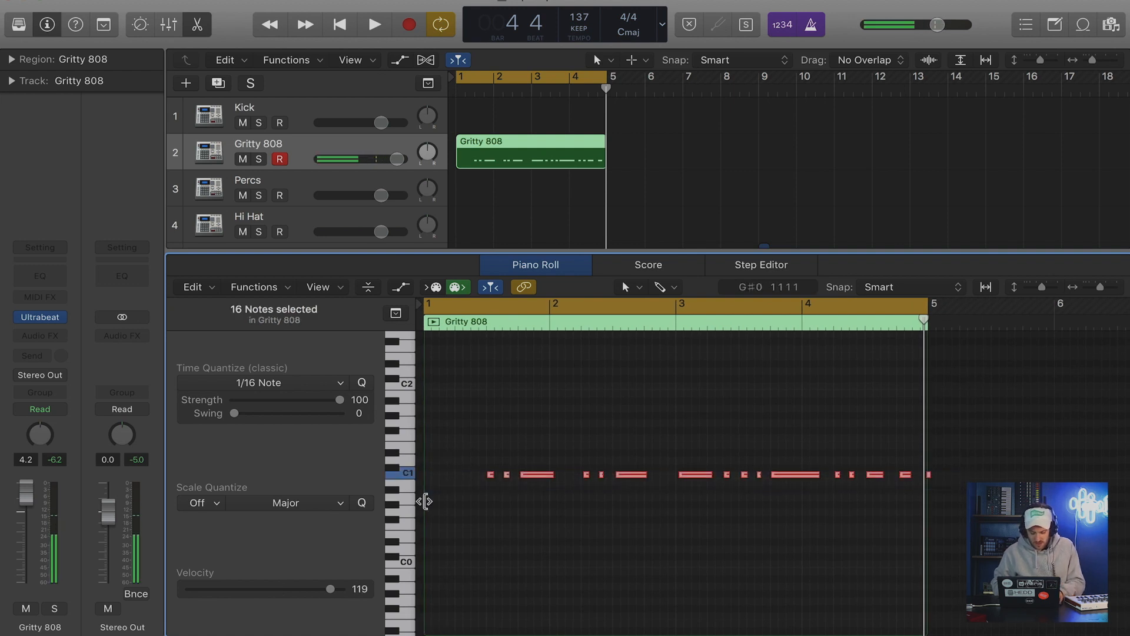
{"action": "key", "text": "q"}
Place a short C1 note at the start of bar 1, play the 808 pattern back, and close the Piano Roll.
{"action": "left_click", "coordinate": [491, 474]}
{"action": "left_click_drag", "start_coordinate": [491, 476], "coordinate": [428, 475]}
{"action": "key", "text": "space"}
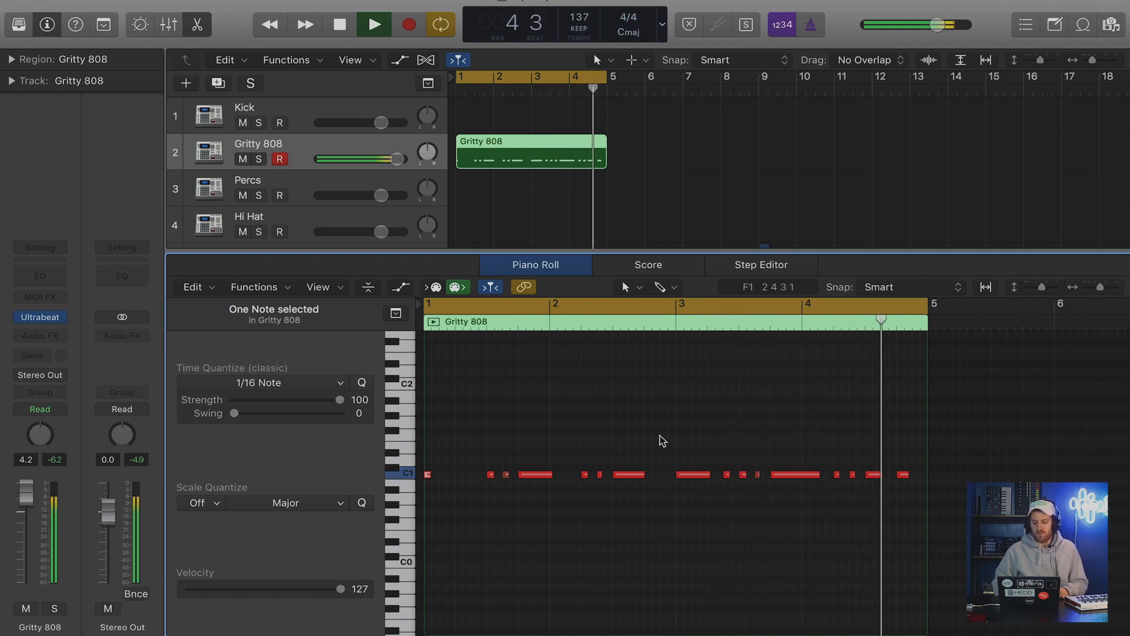
{"action": "key", "text": "space"}
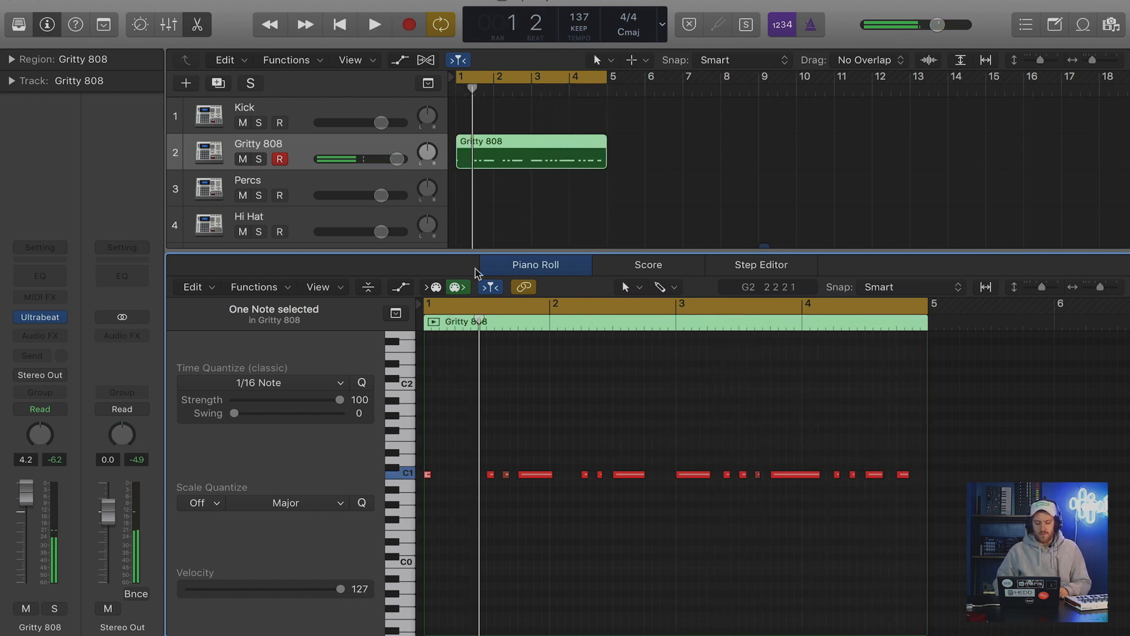
{"action": "key", "text": "p"}
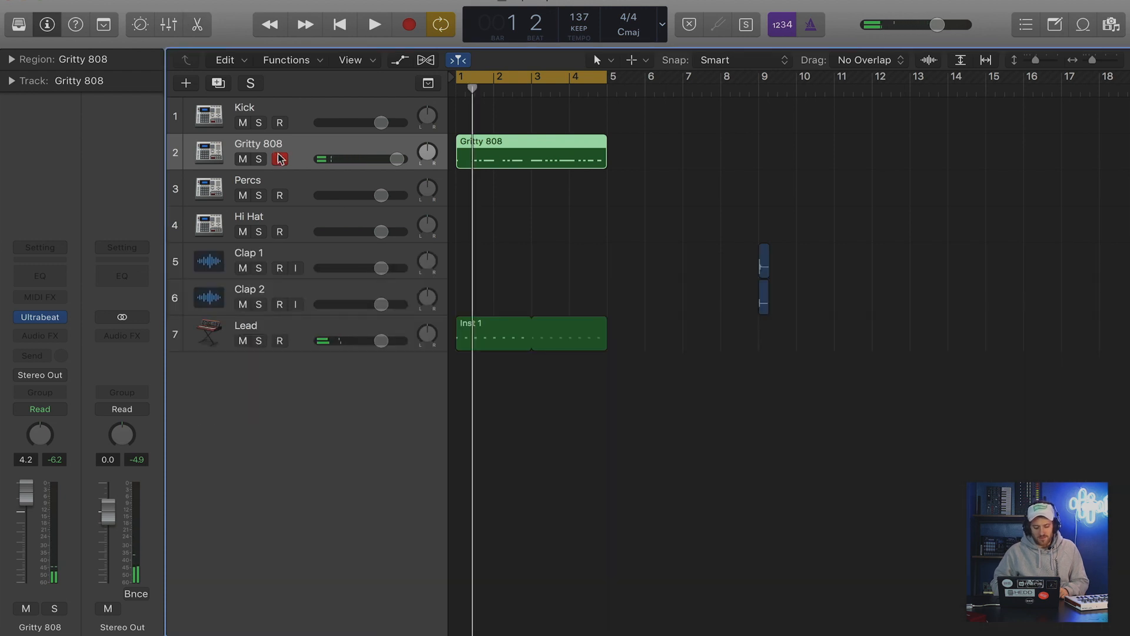
Turn off the cycle range, move the Clap 1 region to bar 8, and play the two claps separately to compare them.
{"action": "left_click", "coordinate": [570, 76]}
{"action": "left_click_drag", "start_coordinate": [761, 261], "coordinate": [726, 260]}
{"action": "left_click", "coordinate": [724, 153]}
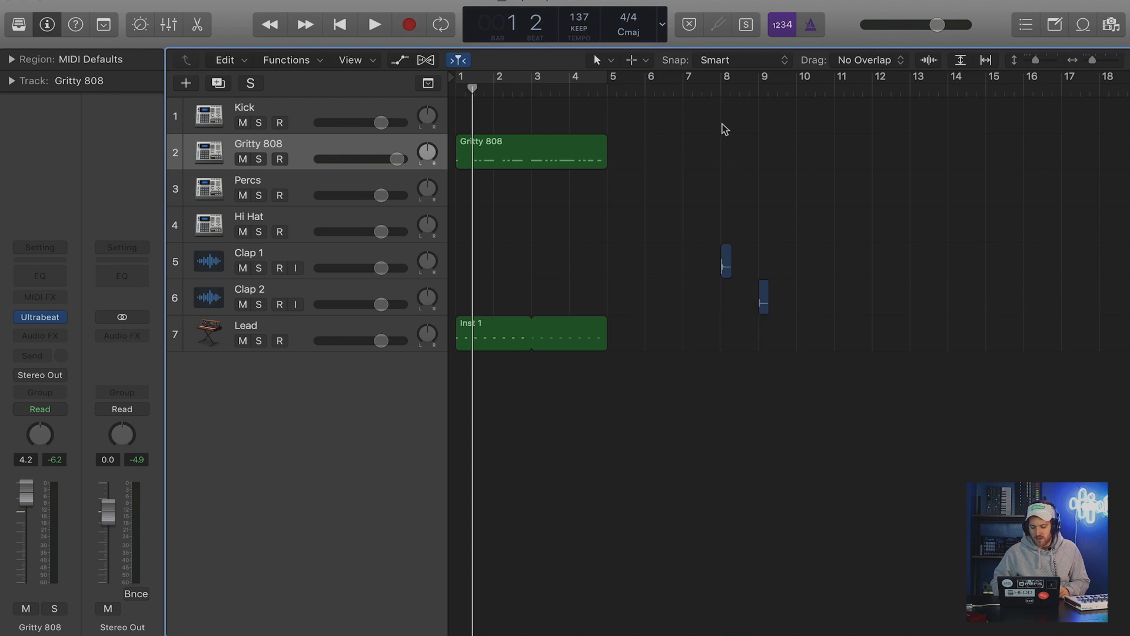
{"action": "left_click", "coordinate": [714, 93]}
{"action": "key", "text": "space"}
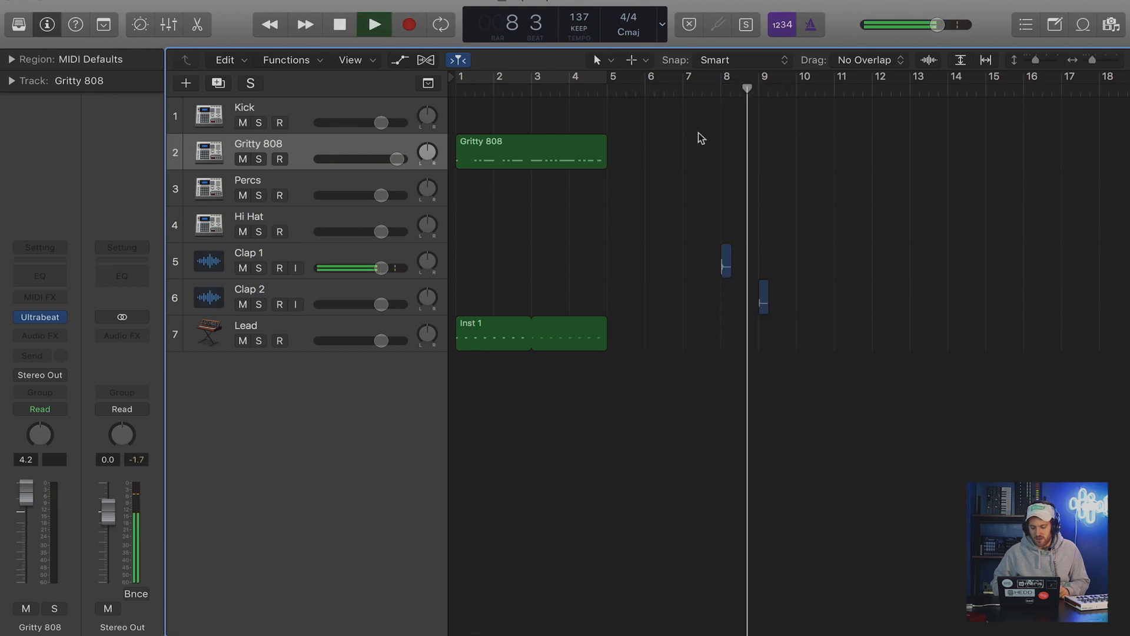
{"action": "key", "text": "space"}
Move the Clap 1 region to beat 3 of bar 1.
{"action": "left_click_drag", "start_coordinate": [724, 258], "coordinate": [481, 264]}
{"action": "left_click", "coordinate": [516, 264]}
{"action": "key", "text": "super+Right"}
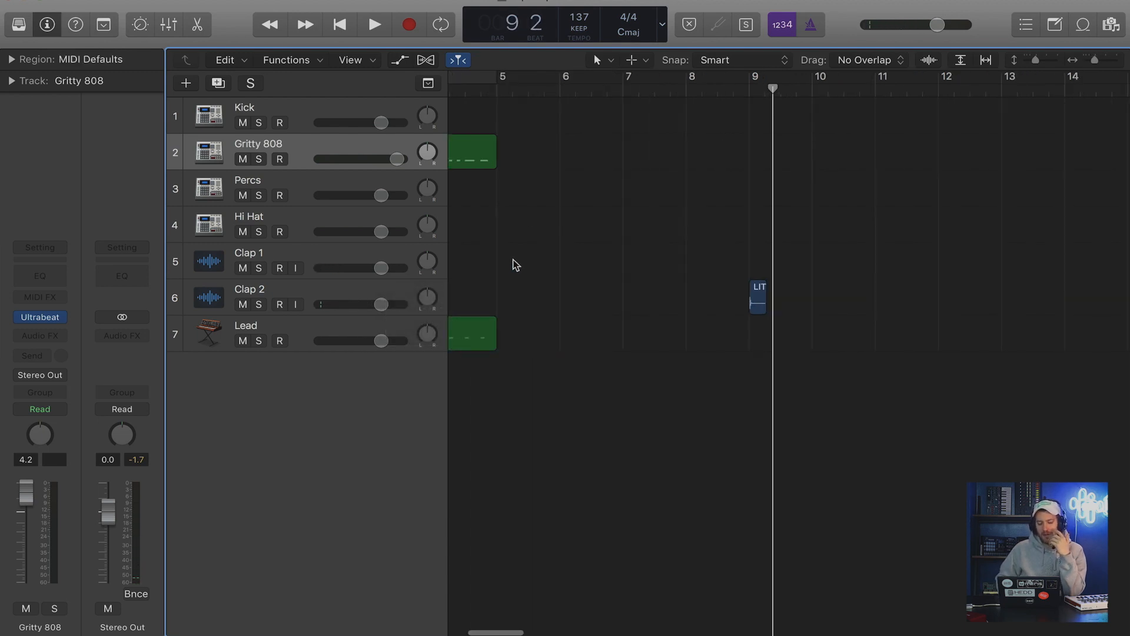
{"action": "scroll", "coordinate": [522, 235], "scroll_direction": "left", "scroll_amount": 5}
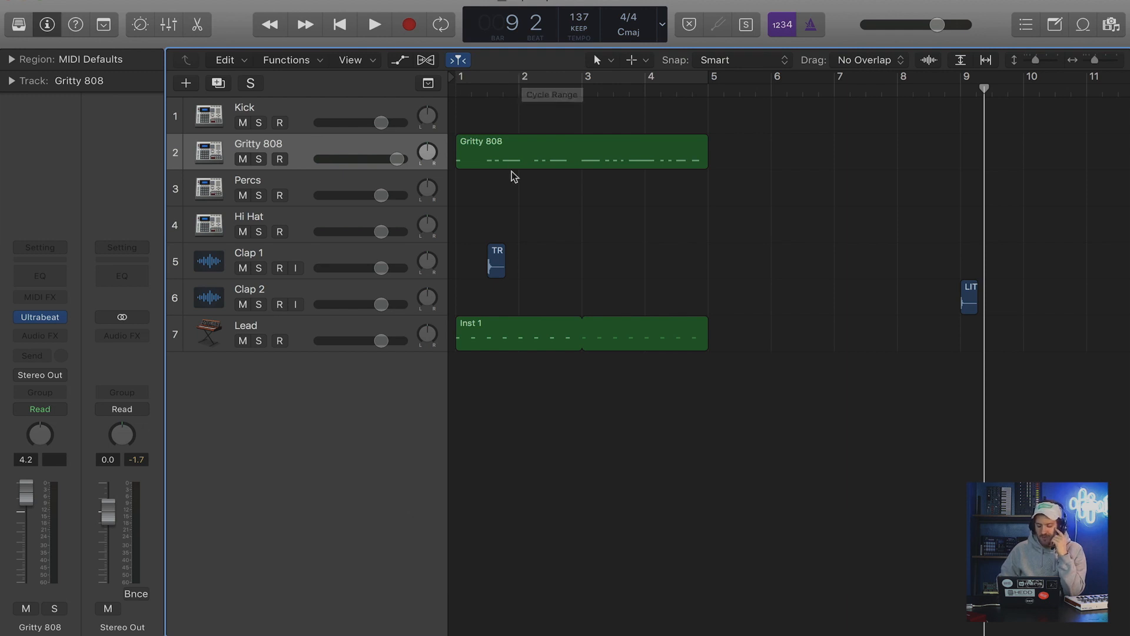
{"action": "key", "text": "super+Down"}
{"action": "key", "text": "super+Right"}
{"action": "key", "text": "super+Right"}
{"action": "scroll", "coordinate": [510, 171], "scroll_direction": "left", "scroll_amount": 8}
Copy the Clap 1 region to beat 3 of bars 2, 3 and 4.
{"action": "left_click_drag", "start_coordinate": [545, 276], "coordinate": [663, 282]}
{"action": "left_click", "coordinate": [505, 280]}
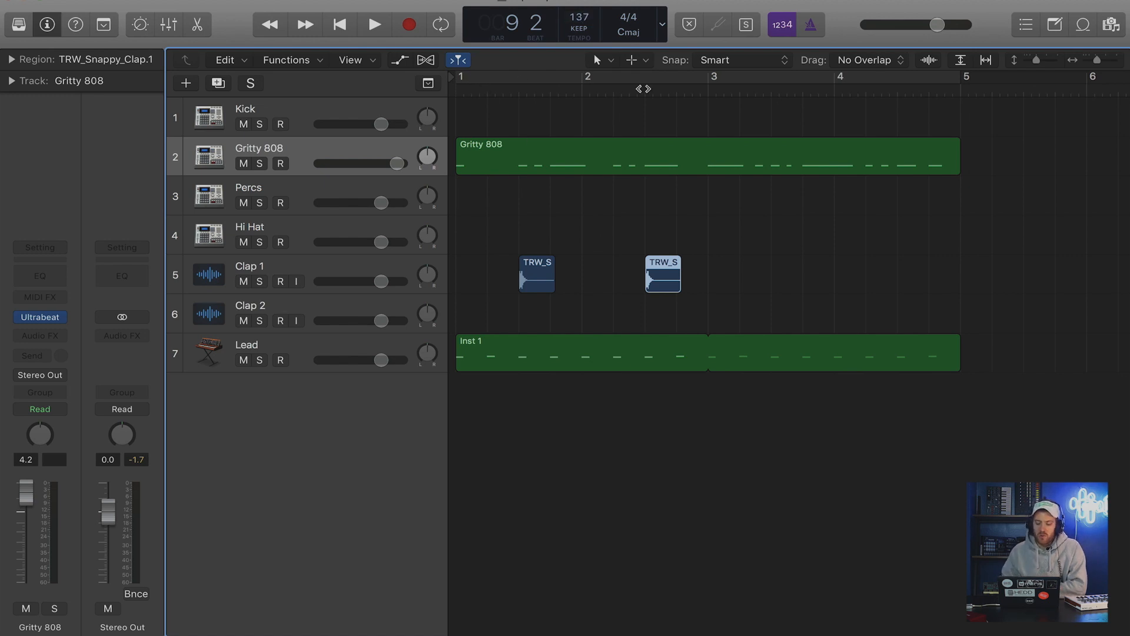
{"action": "left_click", "coordinate": [545, 276], "text": "shift"}
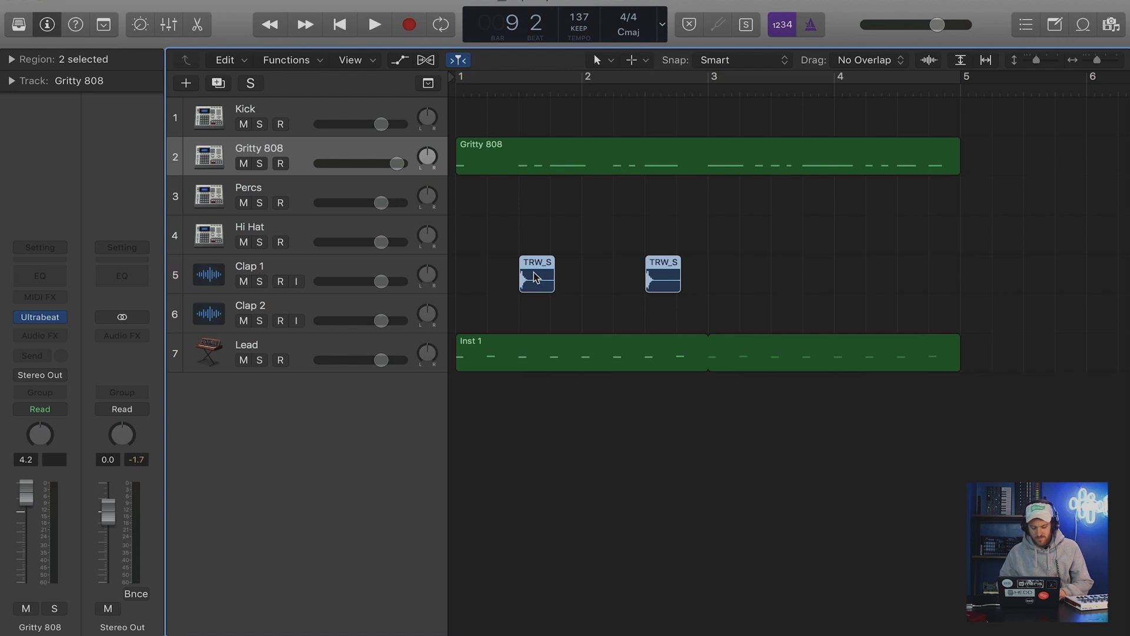
{"action": "left_click_drag", "start_coordinate": [535, 277], "coordinate": [788, 276]}
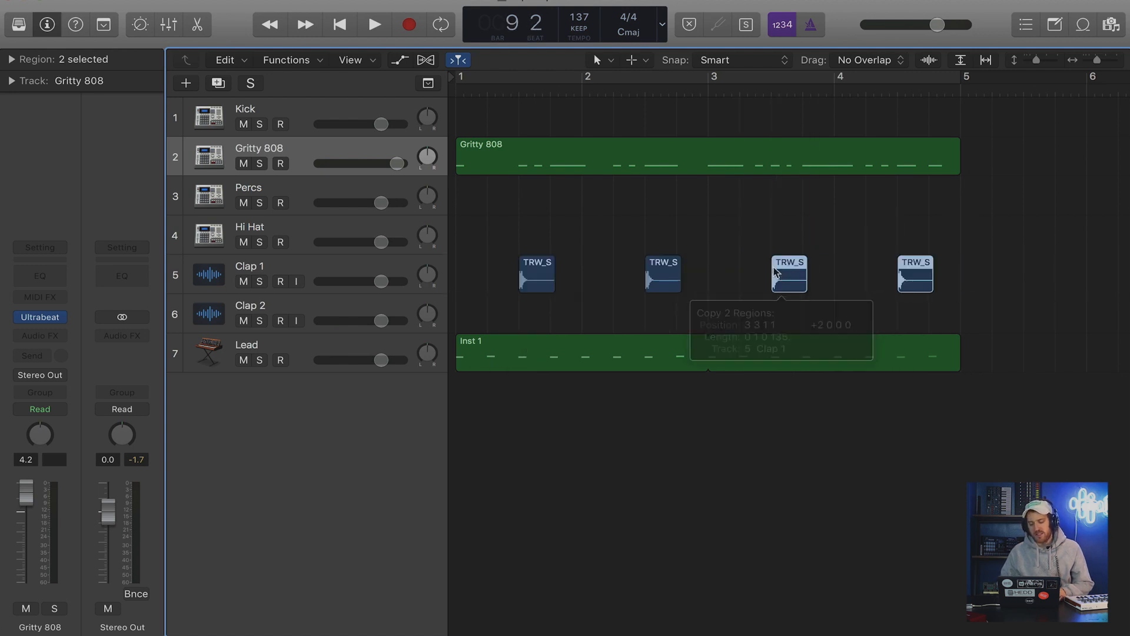
{"action": "left_click", "coordinate": [722, 227]}
Return the playhead to bar 1 and turn on the cycle range over bars 1 to 4.
{"action": "key", "text": "Return"}
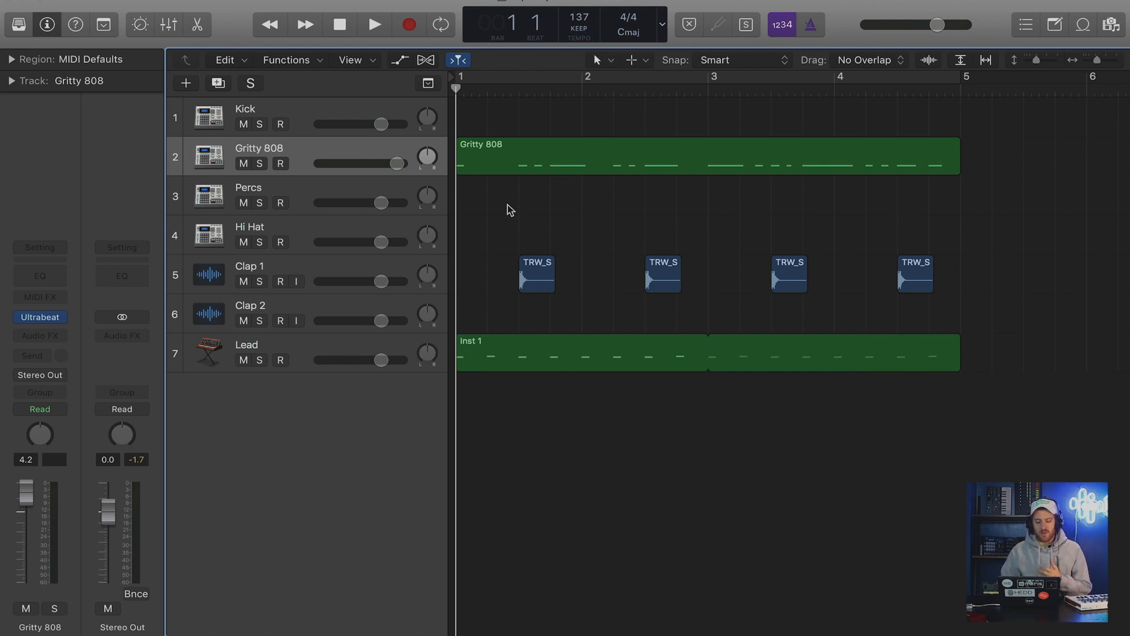
{"action": "left_click", "coordinate": [531, 79]}
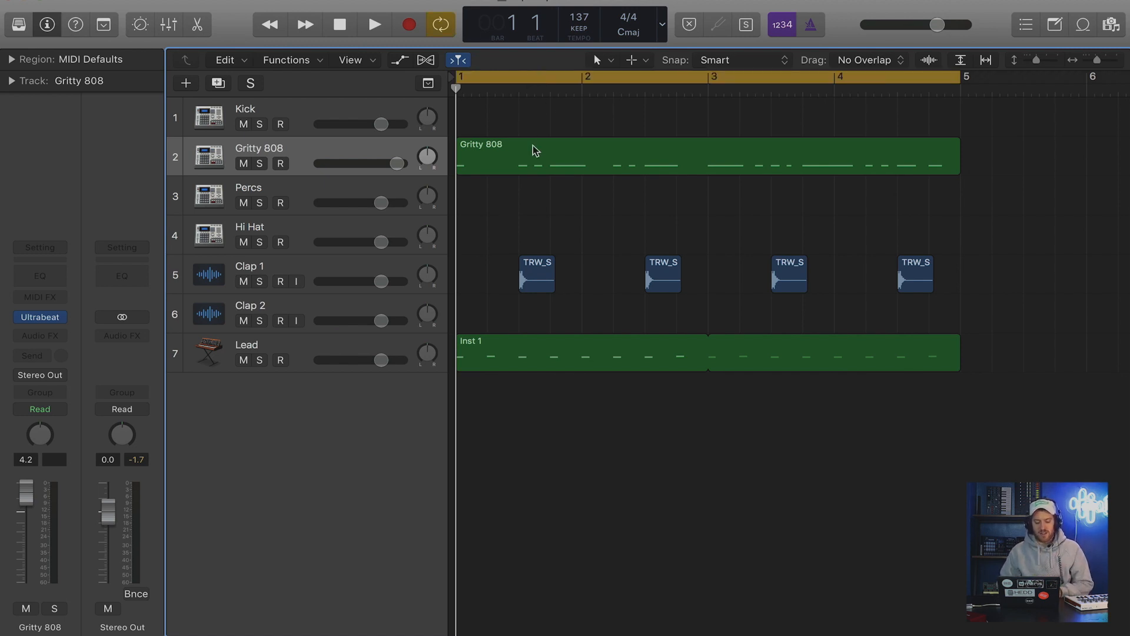
Lower the Clap 1 track's volume while playing the four-bar loop to balance it with the 808 and lead.
{"action": "key", "text": "space"}
{"action": "left_click_drag", "start_coordinate": [381, 281], "coordinate": [368, 281]}
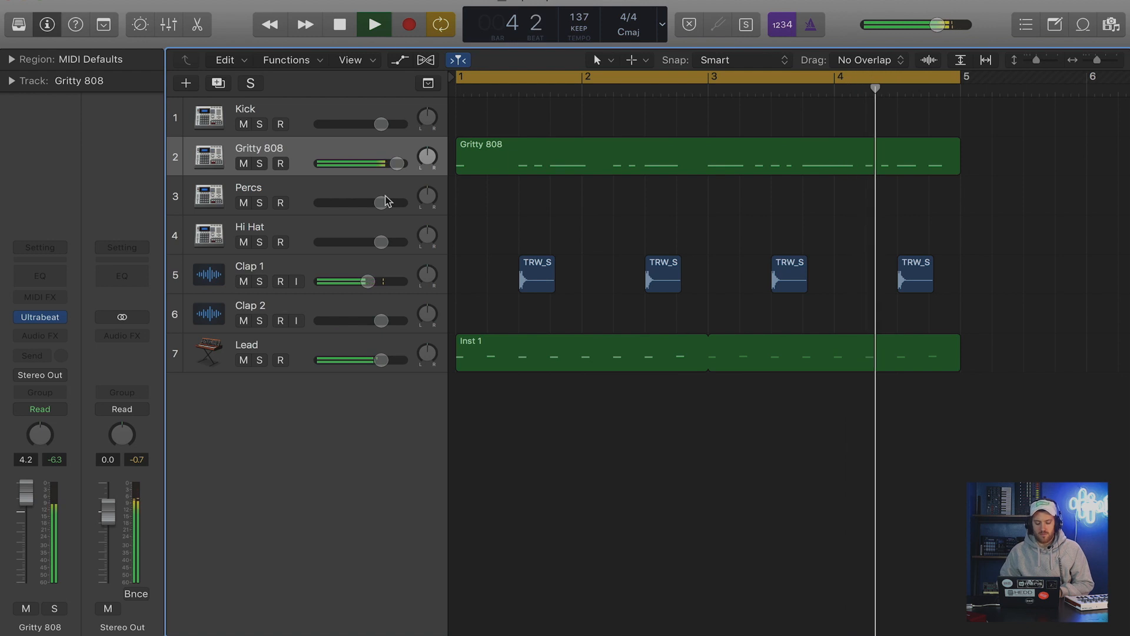
{"action": "left_click_drag", "start_coordinate": [368, 282], "coordinate": [360, 282]}
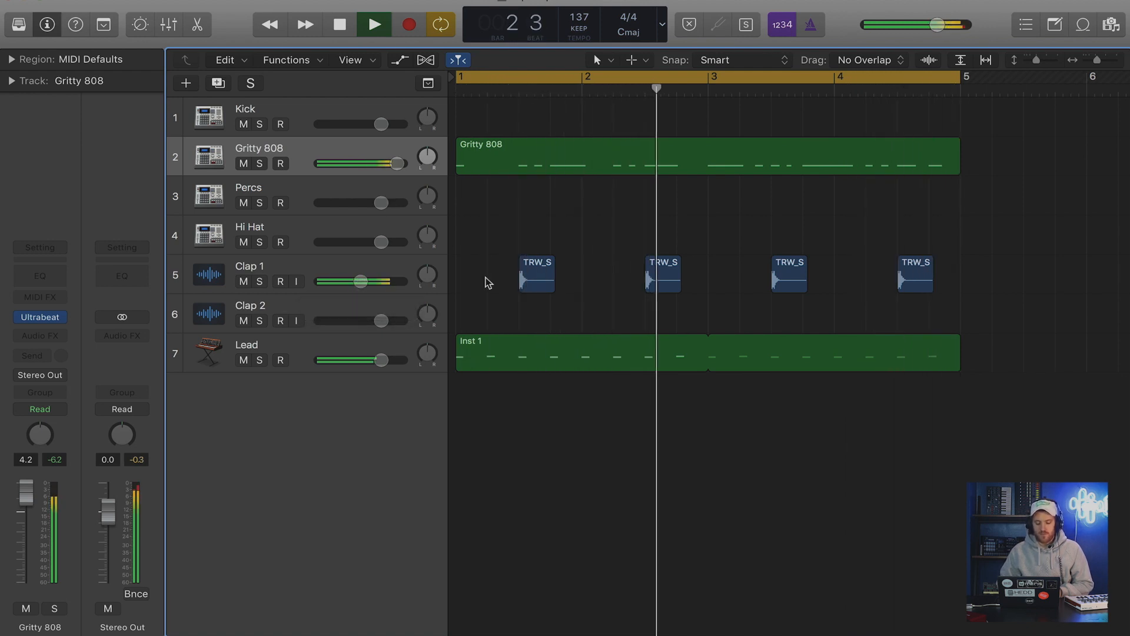
{"action": "key", "text": "space"}
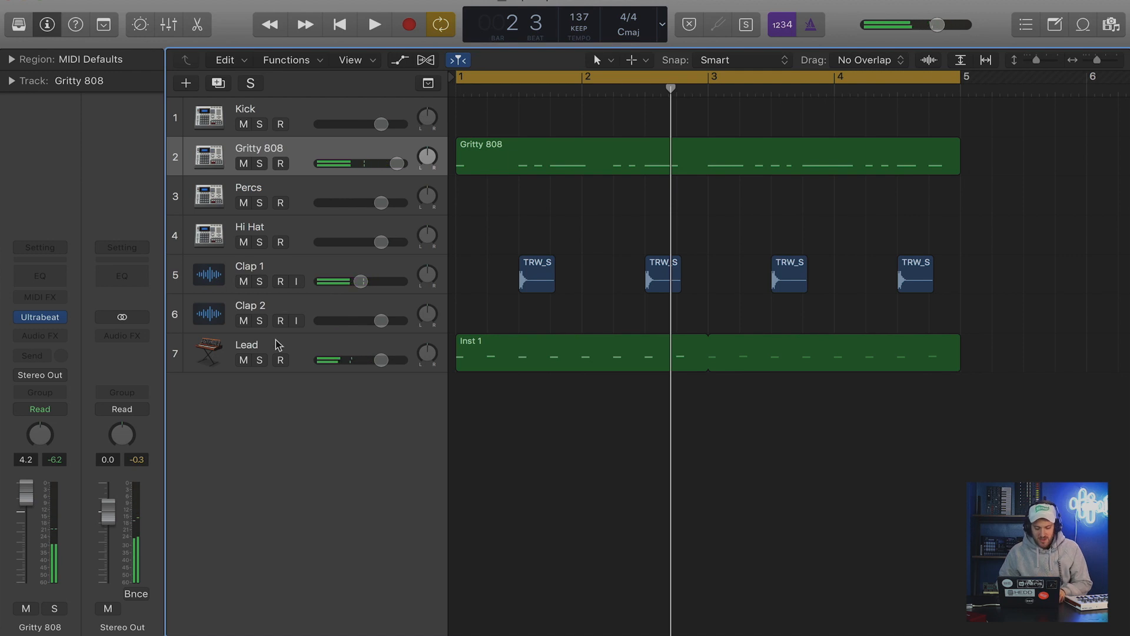
Select all tracks and lower their volumes together, taking the Kick to -3.2 dB and the Gritty 808 to 1.0 dB.
{"action": "left_click", "coordinate": [296, 106]}
{"action": "key", "text": "super+a"}
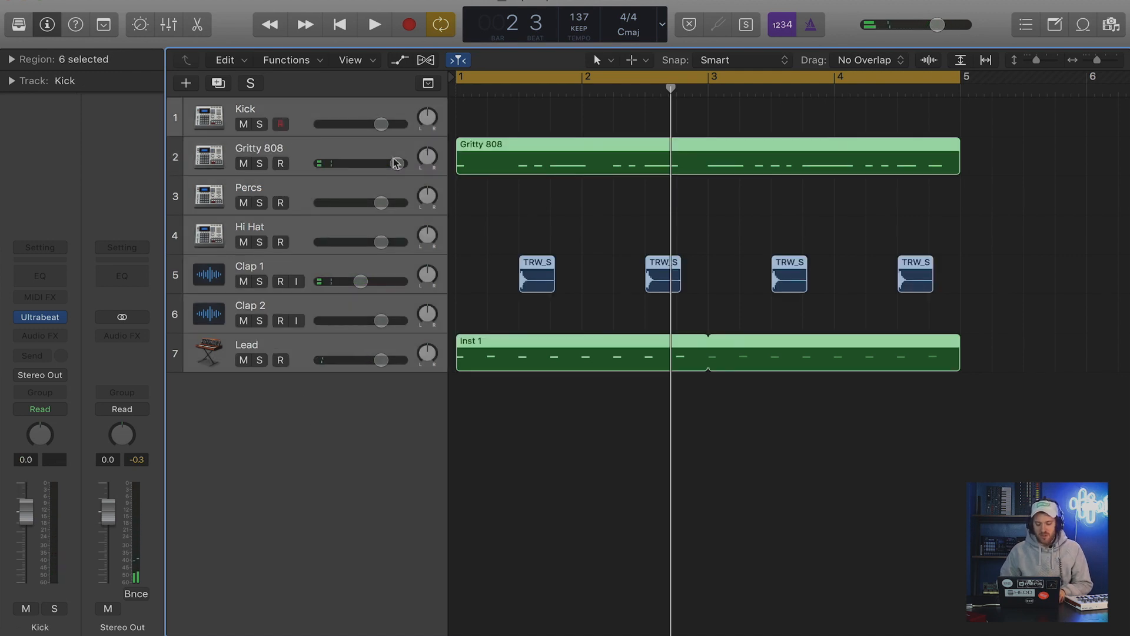
{"action": "left_click_drag", "start_coordinate": [397, 163], "coordinate": [389, 164]}
{"action": "key", "text": "space"}
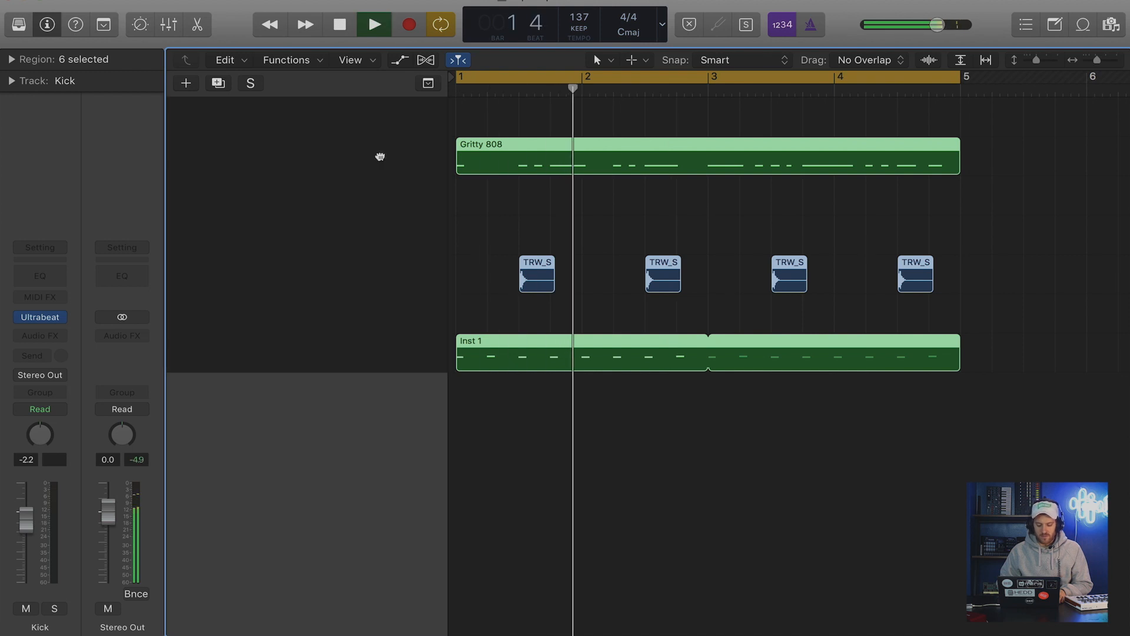
{"action": "left_click_drag", "start_coordinate": [388, 163], "coordinate": [383, 164]}
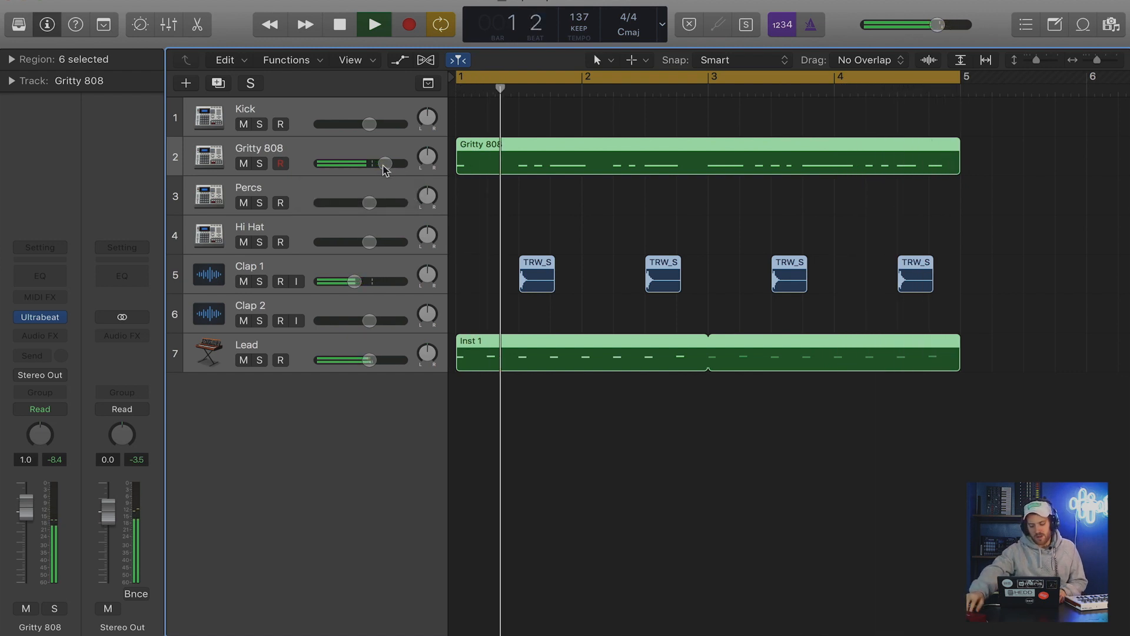
{"action": "left_click", "coordinate": [500, 193]}
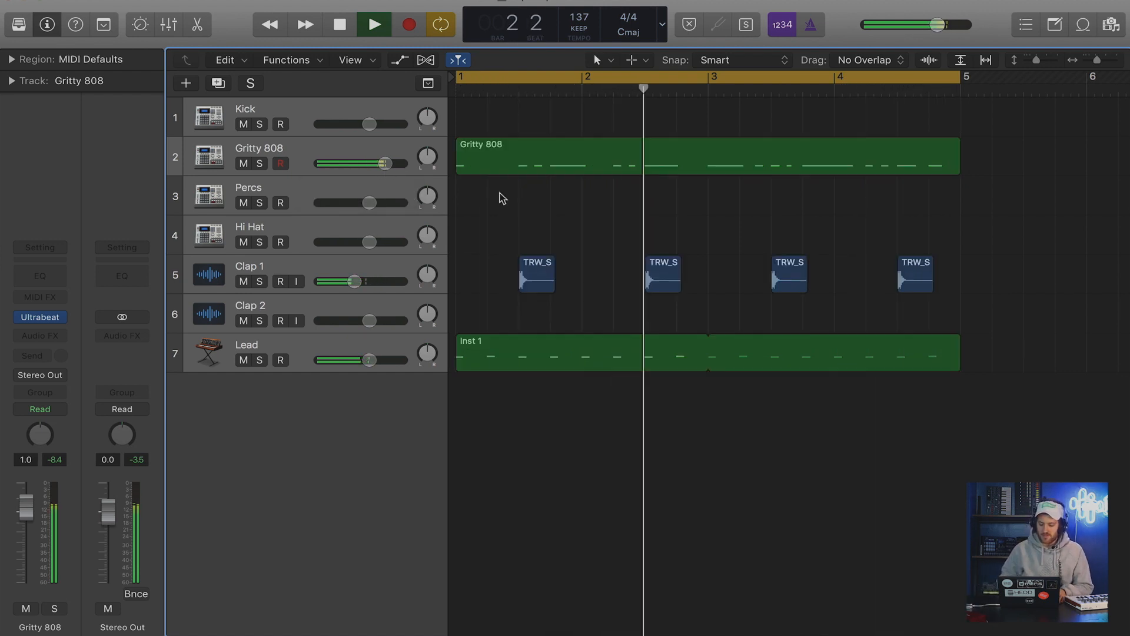
{"action": "key", "text": "space"}
Select the Hi Hat track, return the playhead to bar 1 and view the sounds in its Ultrabeat instrument.
{"action": "key", "text": "Up"}
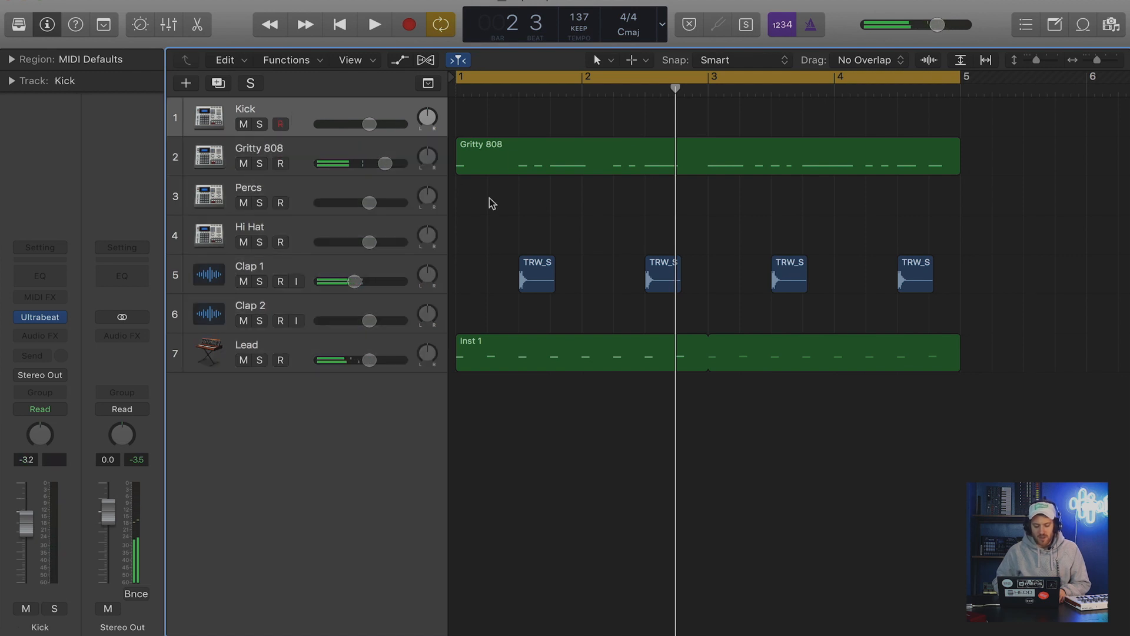
{"action": "key", "text": "Down"}
{"action": "key", "text": "Down"}
{"action": "key", "text": "Return"}
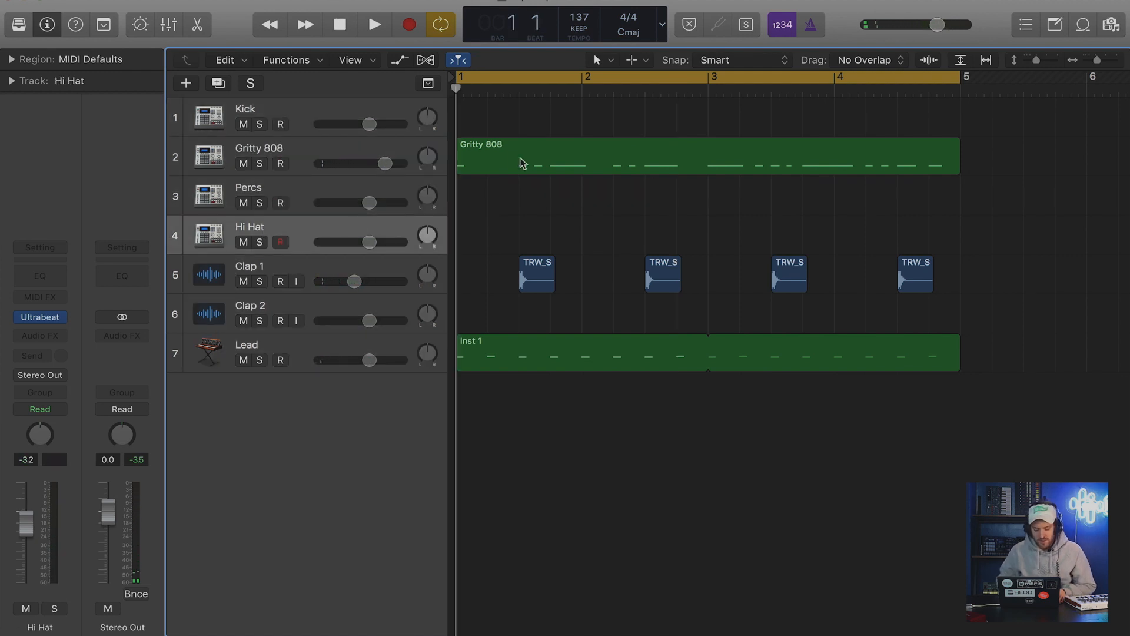
{"action": "left_click", "coordinate": [40, 318]}
{"action": "left_click_drag", "start_coordinate": [339, 6], "coordinate": [369, 0]}
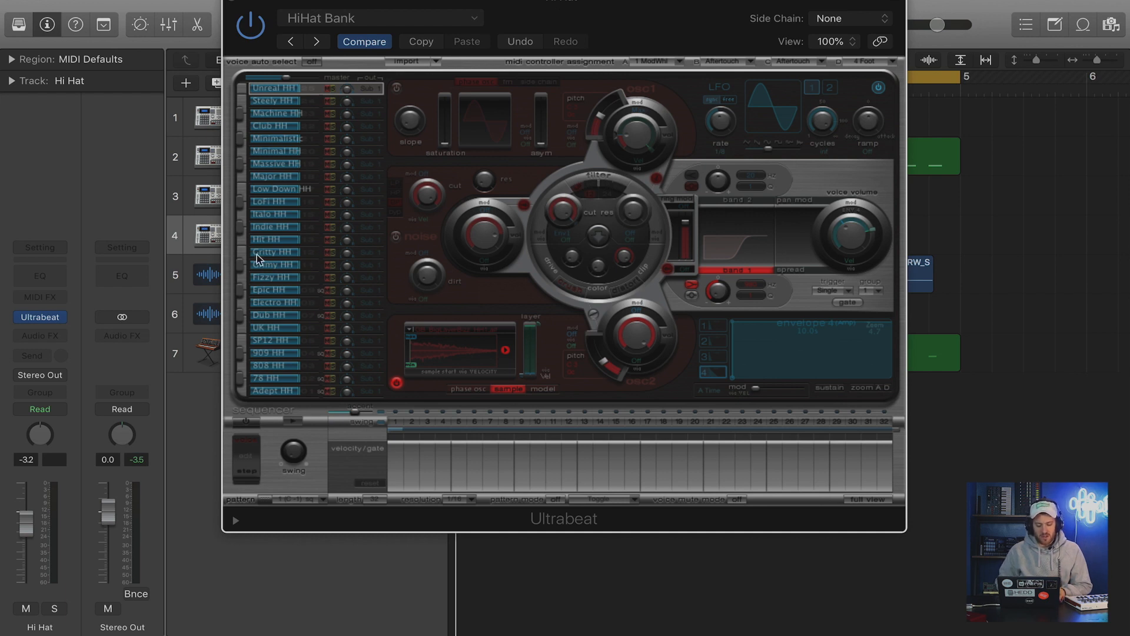
{"action": "left_click", "coordinate": [234, 3]}
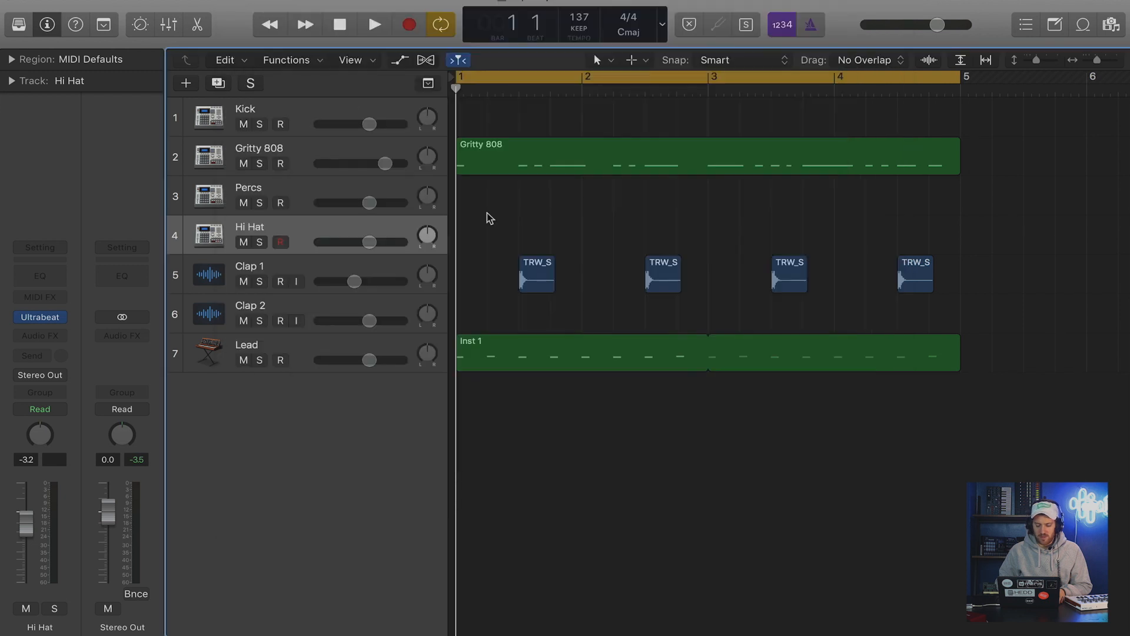
Create an empty one-bar region at bar 1 on the Hi Hat track and open it in the piano roll.
{"action": "key", "text": "t"}
{"action": "key", "text": "p"}
{"action": "left_click", "coordinate": [476, 235]}
{"action": "key", "text": "t"}
{"action": "key", "text": "t"}
{"action": "double_click", "coordinate": [476, 237]}
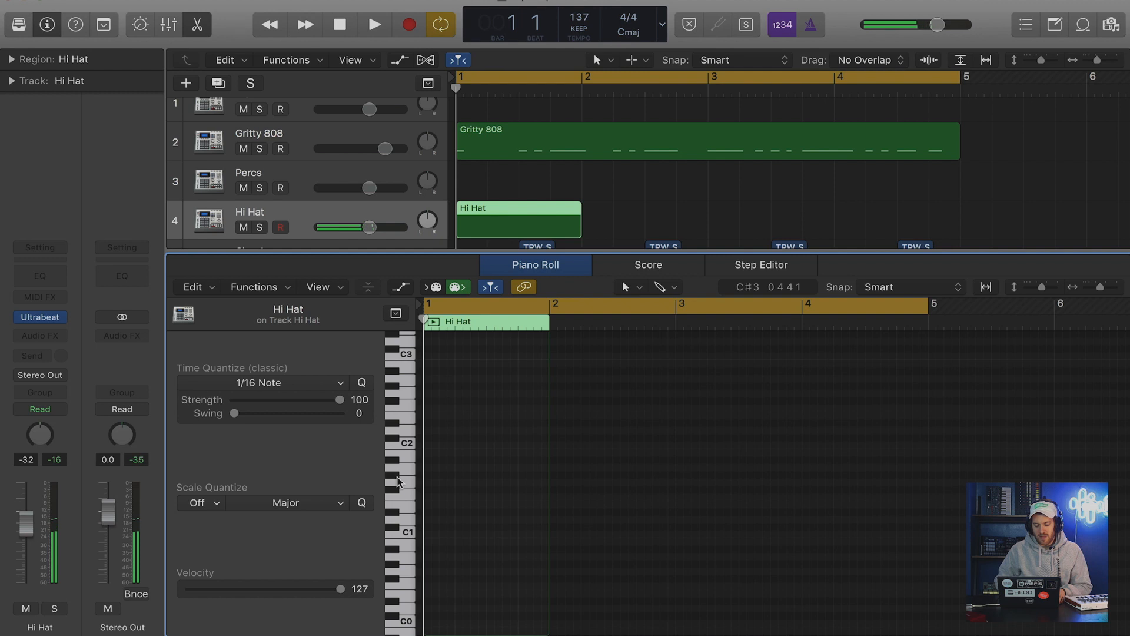
Check the Hi Hat track's Ultrabeat presets under Drum Banks for the HiHat Bank, keeping the current choice.
{"action": "left_click", "coordinate": [39, 321]}
{"action": "left_click", "coordinate": [372, 23]}
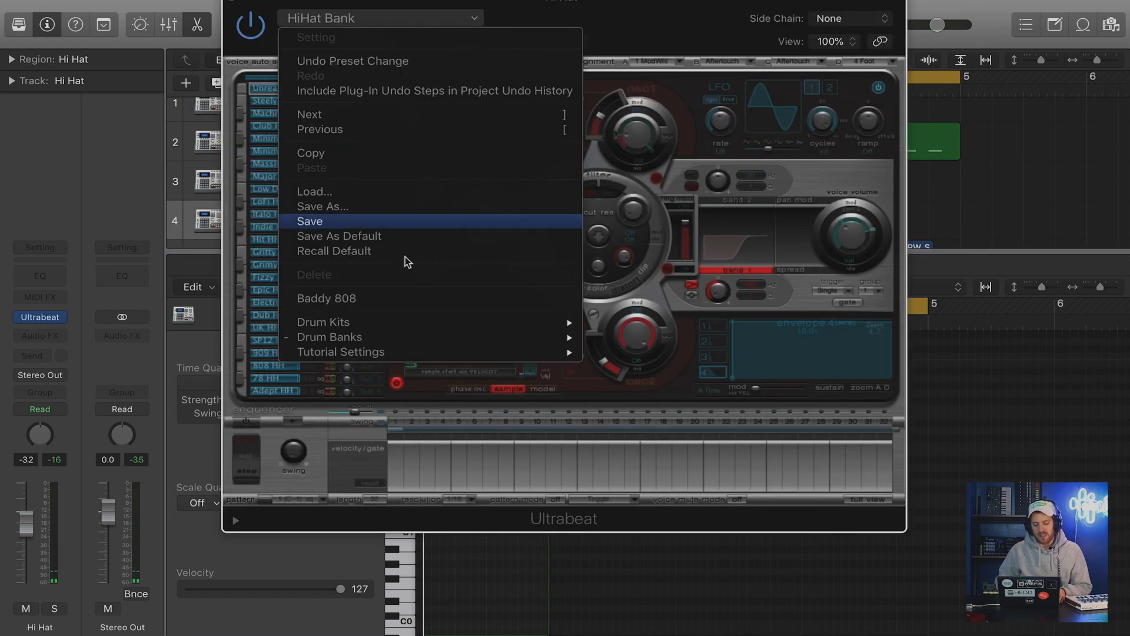
{"action": "mouse_move", "coordinate": [389, 338]}
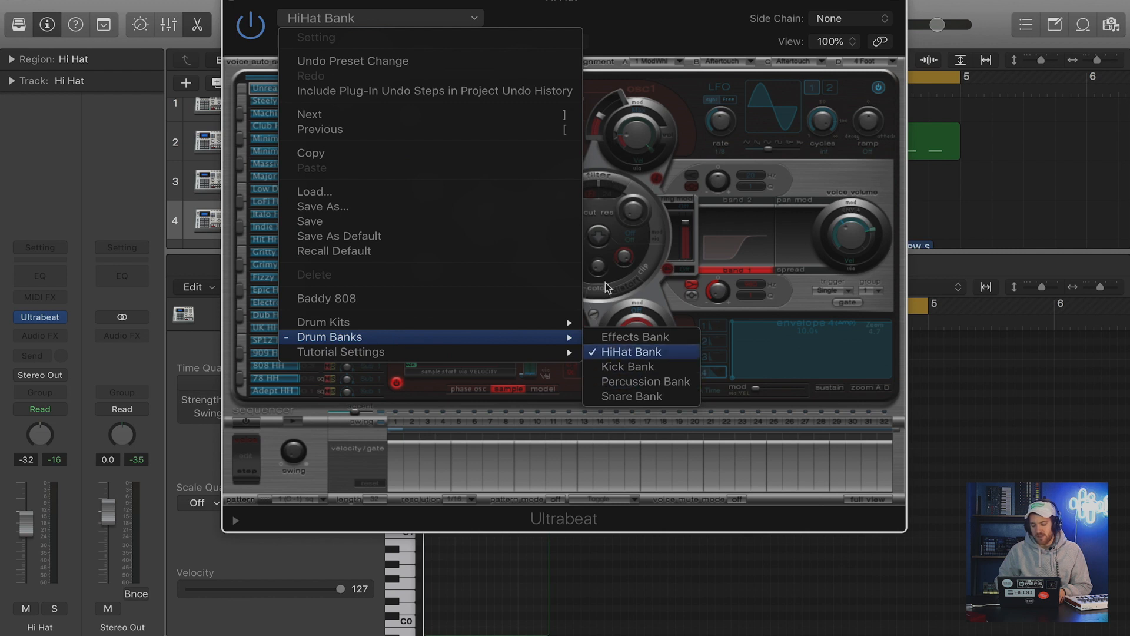
{"action": "left_click", "coordinate": [614, 24]}
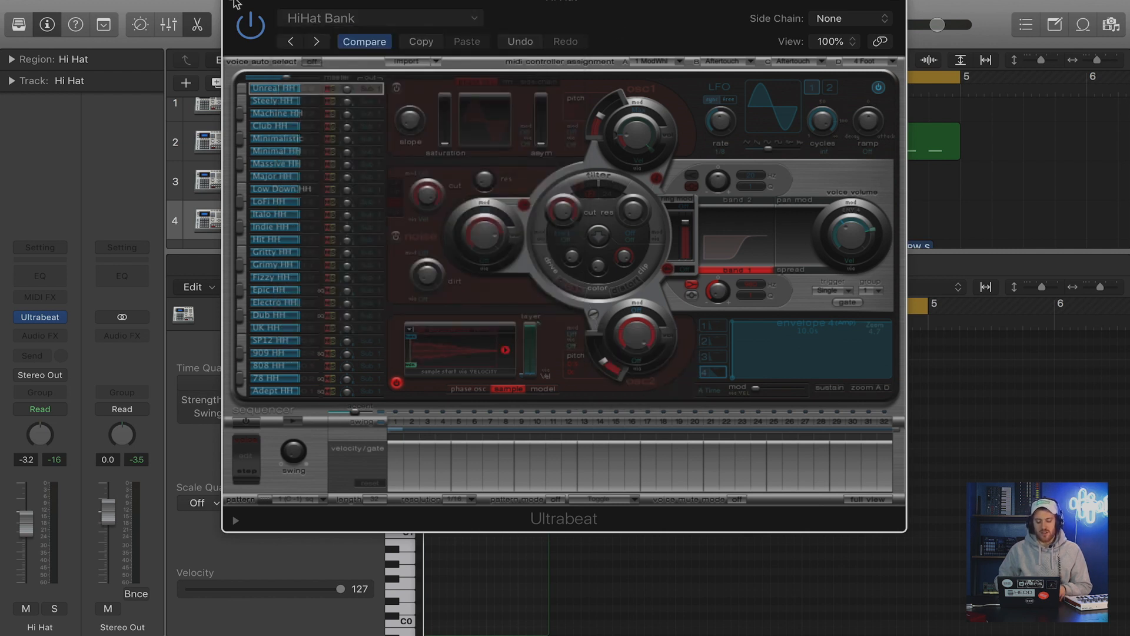
{"action": "left_click", "coordinate": [234, 3]}
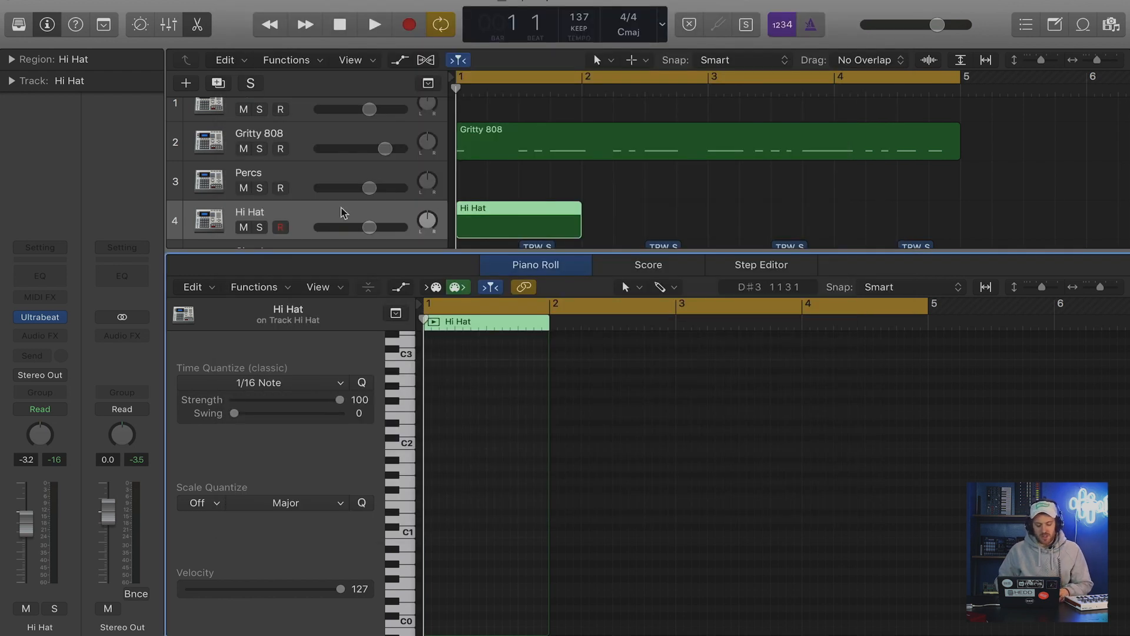
Audition the C#2 hi-hat sound on the piano roll keyboard.
{"action": "scroll", "coordinate": [470, 477], "scroll_direction": "down", "scroll_amount": 2}
{"action": "scroll", "coordinate": [489, 489], "scroll_direction": "up", "scroll_amount": 2}
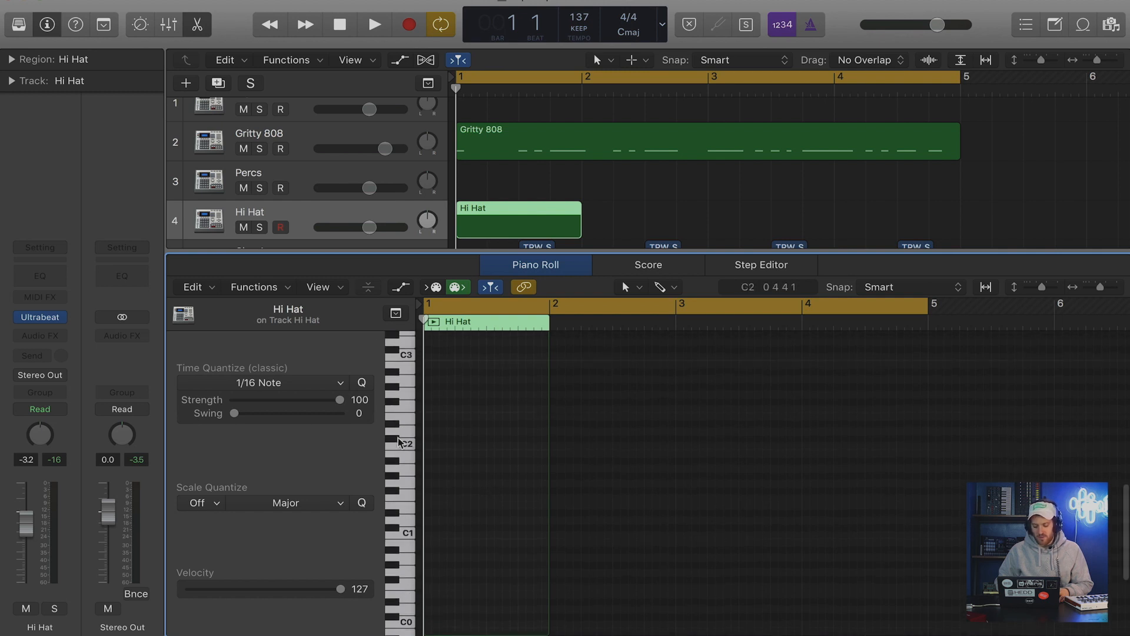
{"action": "left_click", "coordinate": [398, 441]}
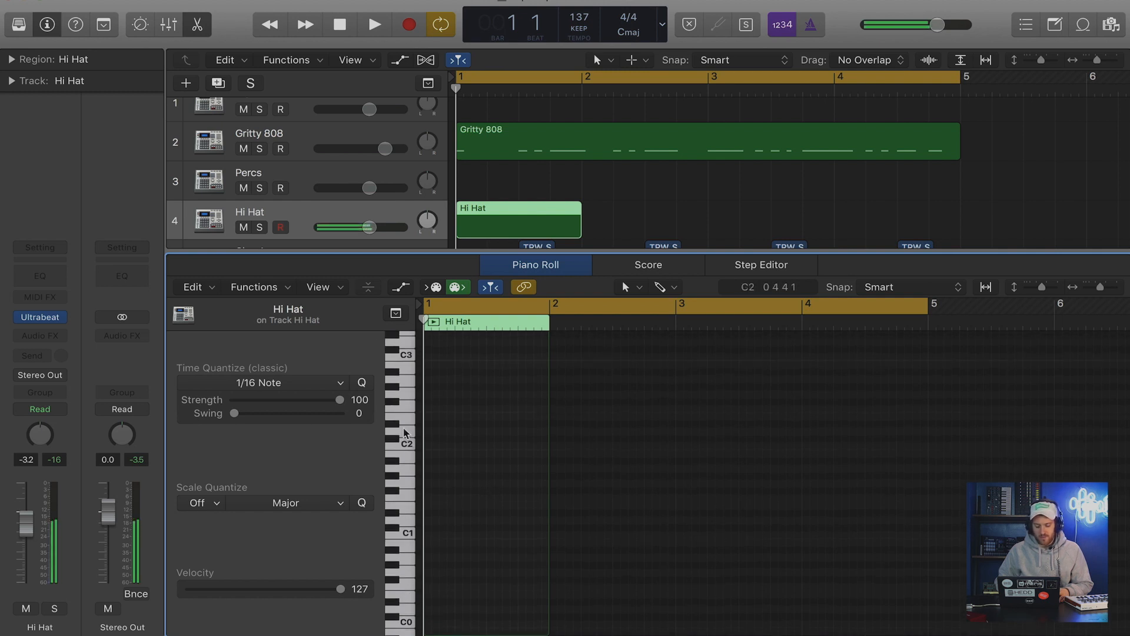
{"action": "scroll", "coordinate": [425, 445], "scroll_direction": "up", "scroll_amount": 3}
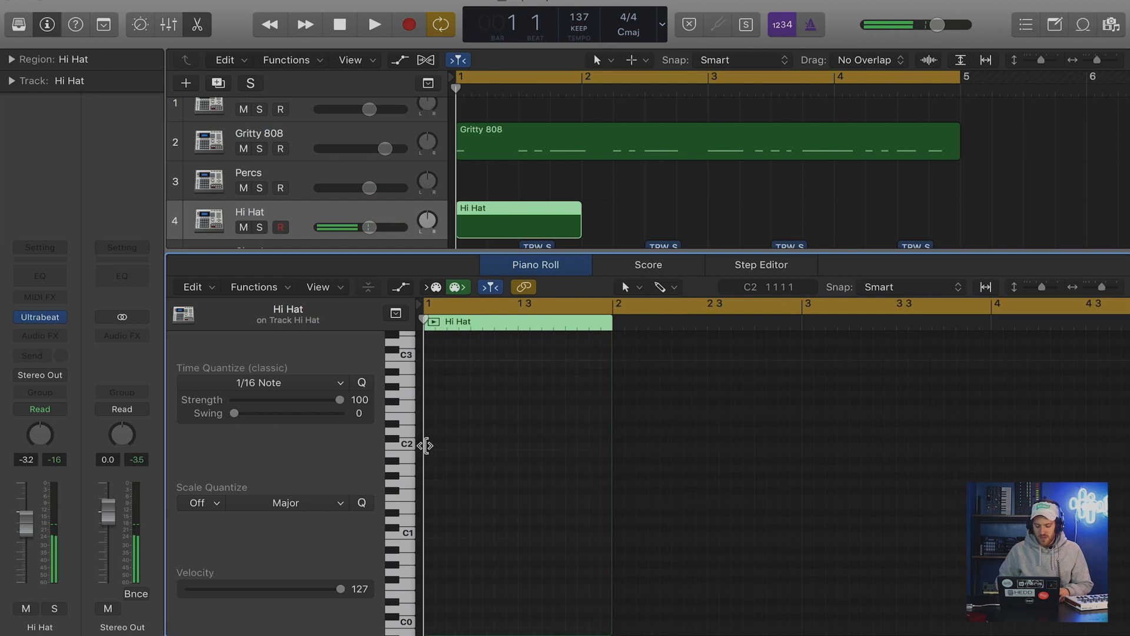
Draw eight C#2 hi-hat notes, one on every eighth note of bar 1, and play the pattern.
{"action": "key", "text": "t"}
{"action": "key", "text": "p"}
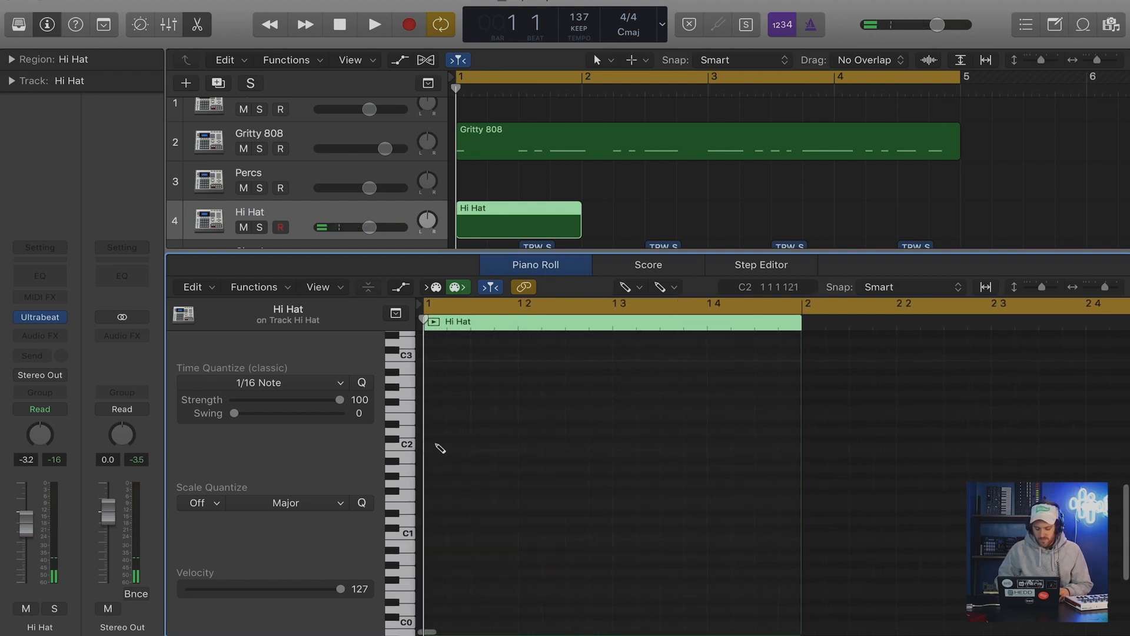
{"action": "left_click", "coordinate": [435, 439]}
{"action": "left_click", "coordinate": [480, 439]}
{"action": "left_click", "coordinate": [527, 439]}
{"action": "left_click", "coordinate": [572, 438]}
{"action": "left_click", "coordinate": [619, 438]}
{"action": "left_click", "coordinate": [667, 438]}
{"action": "left_click", "coordinate": [714, 438]}
{"action": "left_click", "coordinate": [768, 438]}
{"action": "key", "text": "space"}
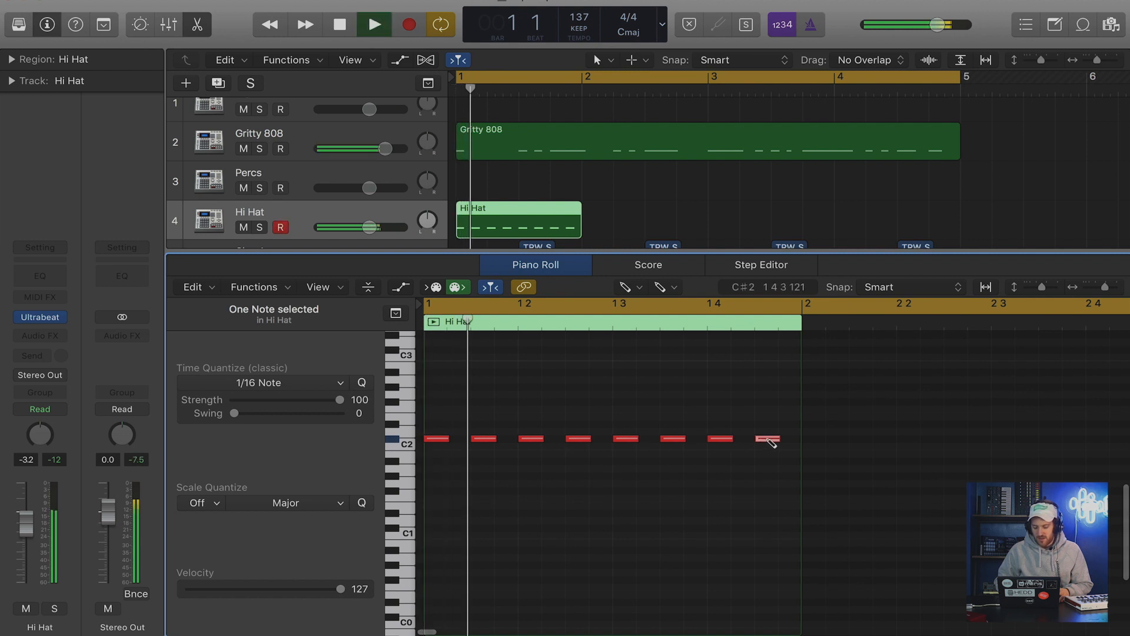
Delete the four offbeat hi-hat notes, leaving one C#2 note on each beat of bar 1, and play it back.
{"action": "key", "text": "space"}
{"action": "key", "text": "Escape"}
{"action": "key", "text": "t"}
{"action": "left_click_drag", "start_coordinate": [478, 401], "coordinate": [494, 480]}
{"action": "key", "text": "Delete"}
{"action": "left_click_drag", "start_coordinate": [563, 412], "coordinate": [580, 465]}
{"action": "key", "text": "Delete"}
{"action": "left_click_drag", "start_coordinate": [690, 393], "coordinate": [668, 446]}
{"action": "key", "text": "Delete"}
{"action": "left_click_drag", "start_coordinate": [776, 394], "coordinate": [772, 446]}
{"action": "key", "text": "Delete"}
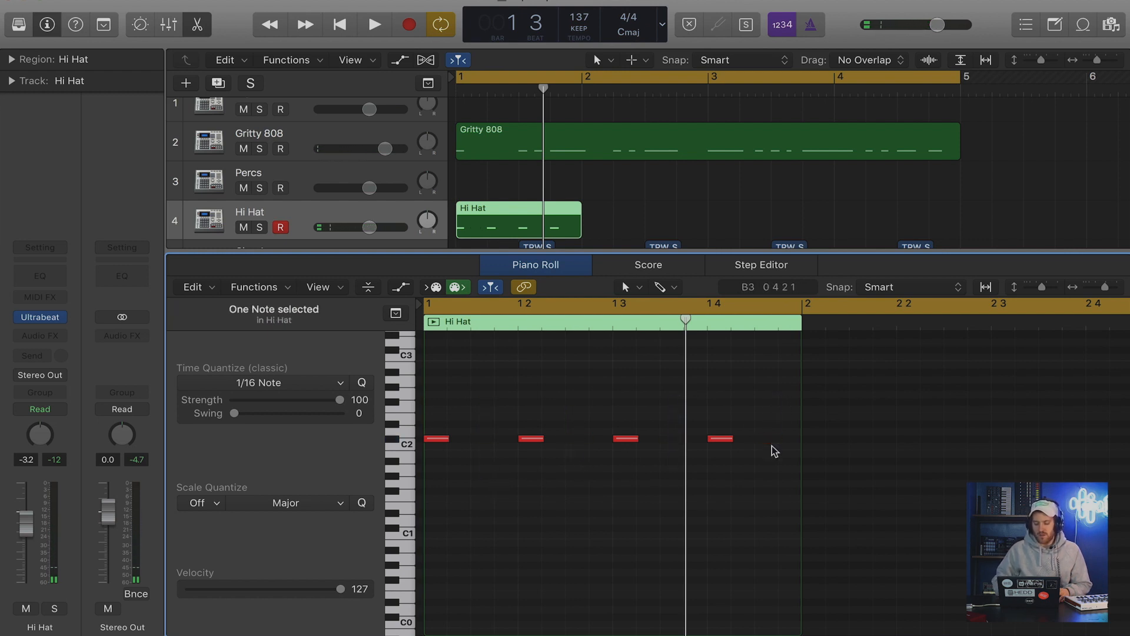
{"action": "key", "text": "space"}
{"action": "key", "text": "space"}
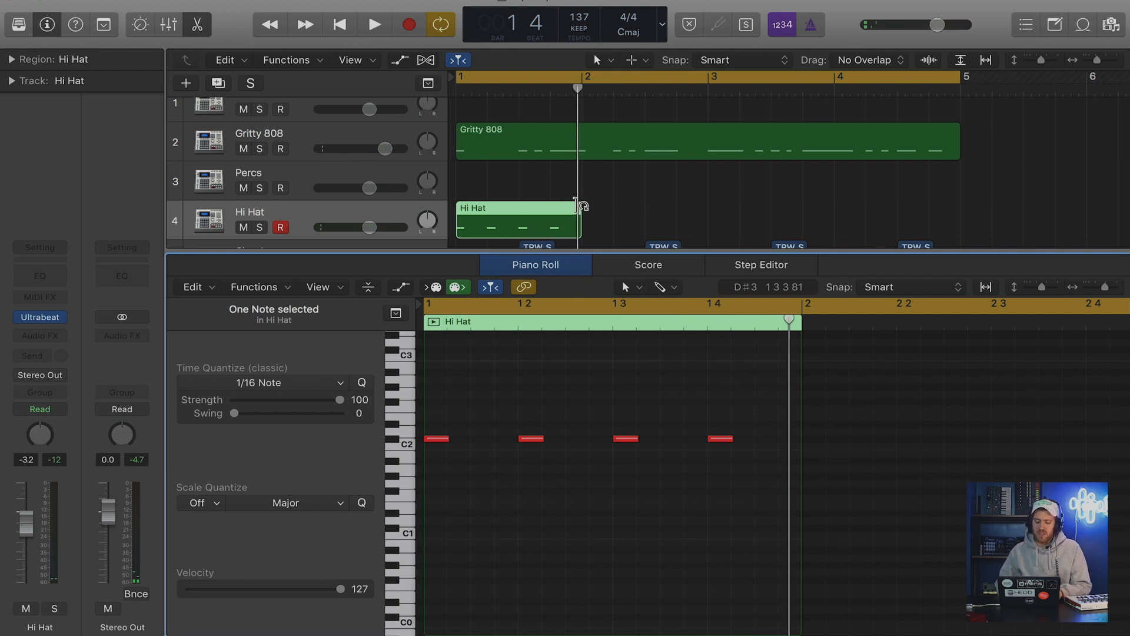
Loop the one-bar Hi Hat region to the end of bar 4 and turn off the Hi Hat track's record enable.
{"action": "left_click_drag", "start_coordinate": [576, 206], "coordinate": [960, 208]}
{"action": "key", "text": "space"}
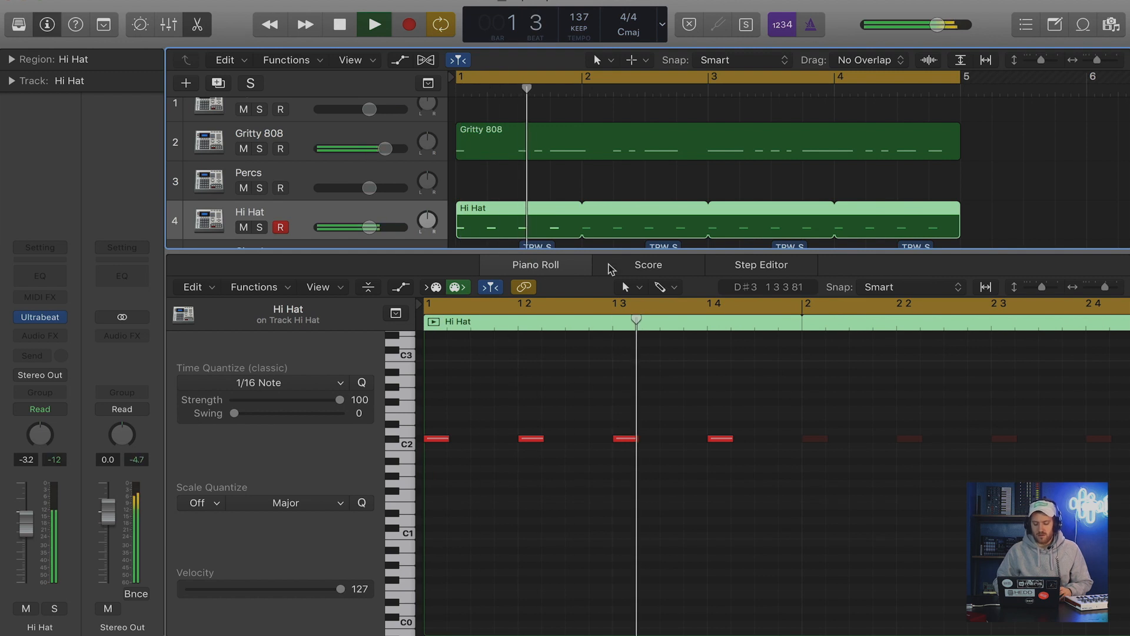
{"action": "scroll", "coordinate": [569, 186], "scroll_direction": "down", "scroll_amount": 5}
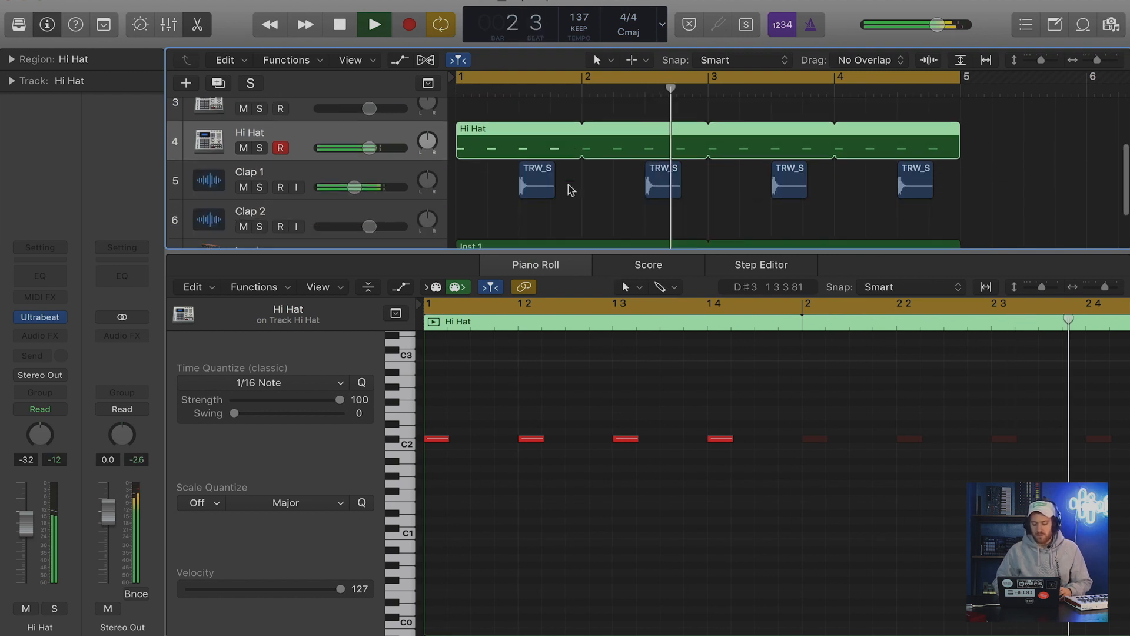
{"action": "left_click_drag", "start_coordinate": [547, 249], "coordinate": [546, 363]}
{"action": "key", "text": "space"}
{"action": "left_click", "coordinate": [281, 194]}
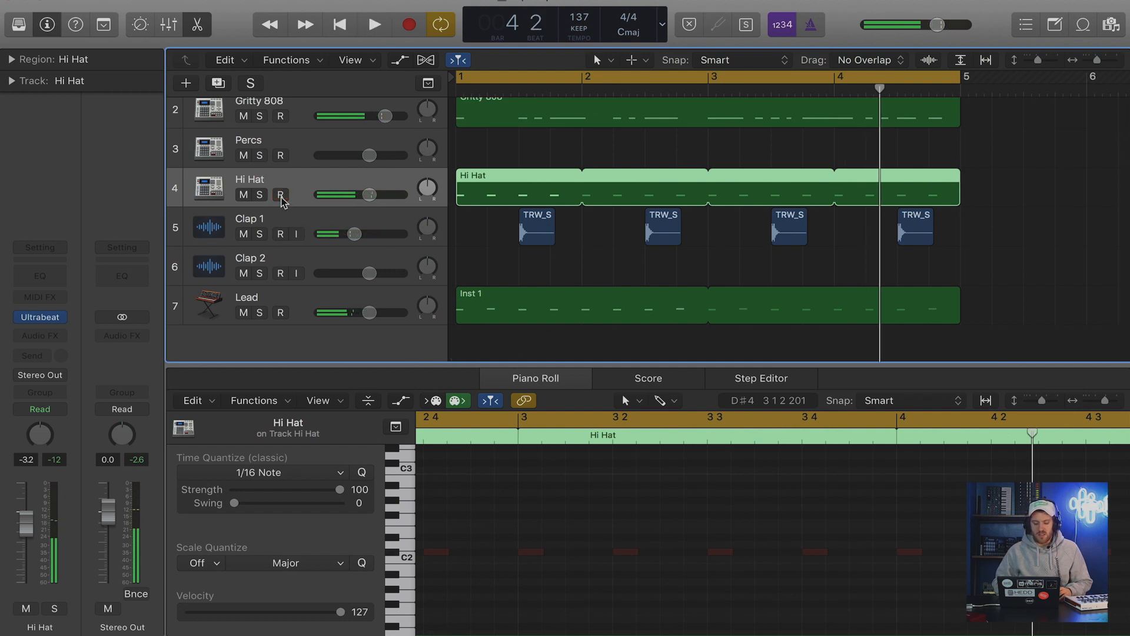
Examine the Lead melody's note placement in the piano roll, and play the beat from bar 1.
{"action": "double_click", "coordinate": [493, 304]}
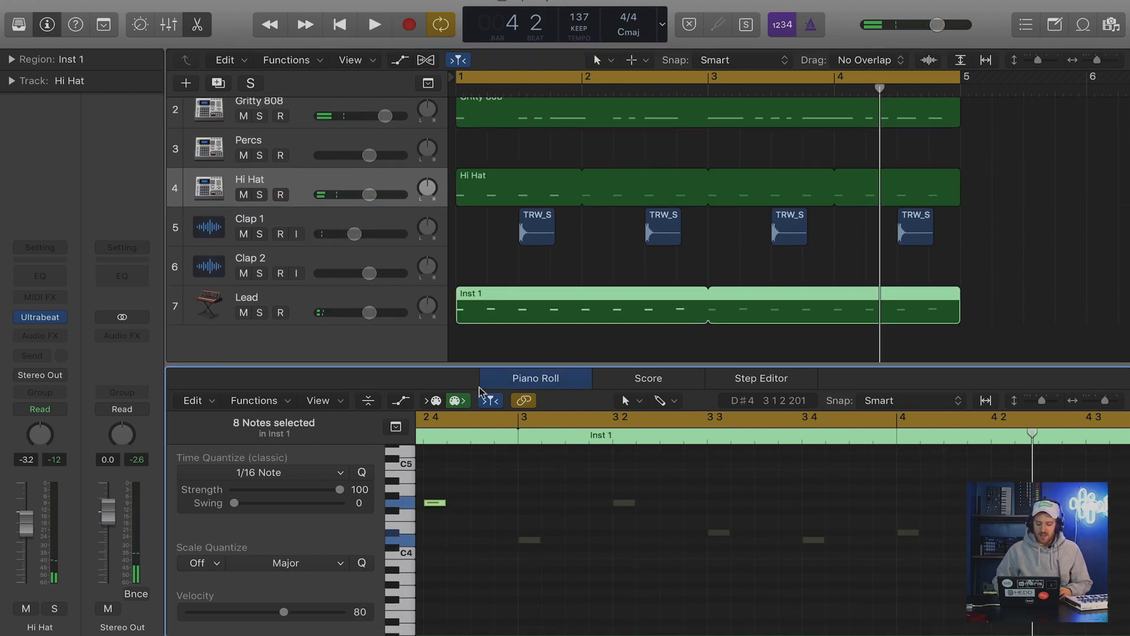
{"action": "left_click", "coordinate": [537, 485]}
{"action": "key", "text": "super+Left"}
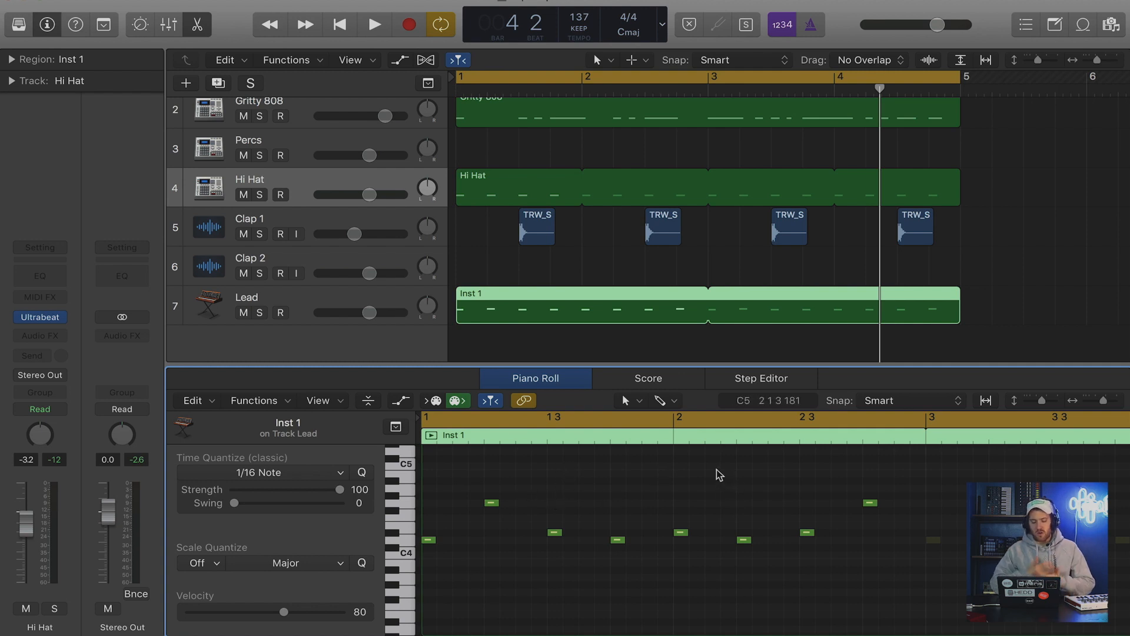
{"action": "key", "text": "p"}
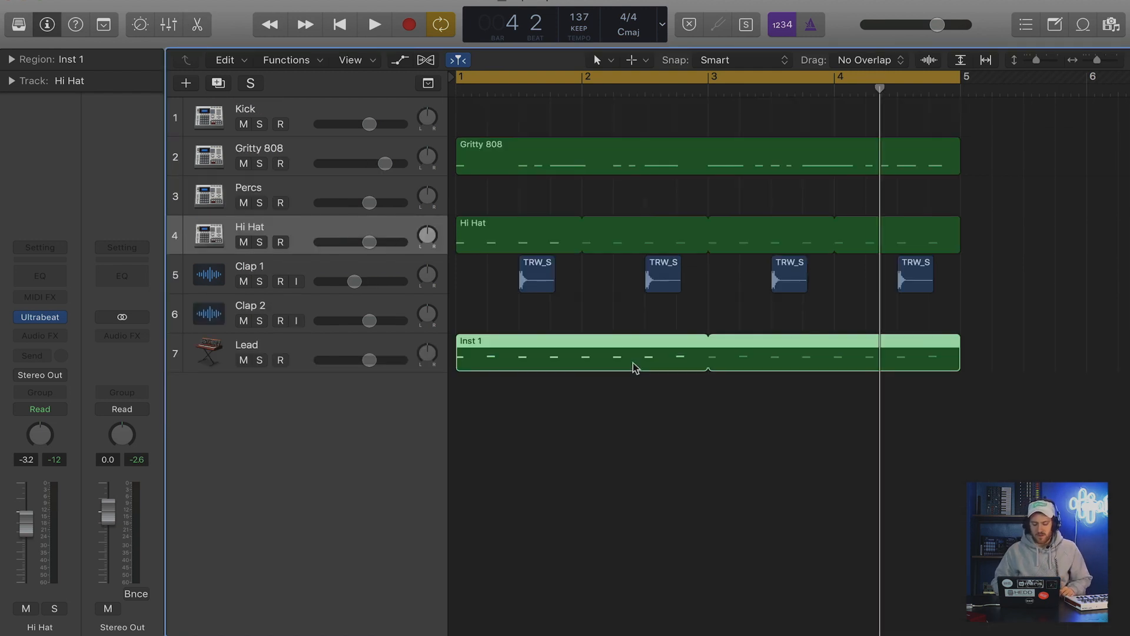
{"action": "key", "text": "Return"}
{"action": "key", "text": "space"}
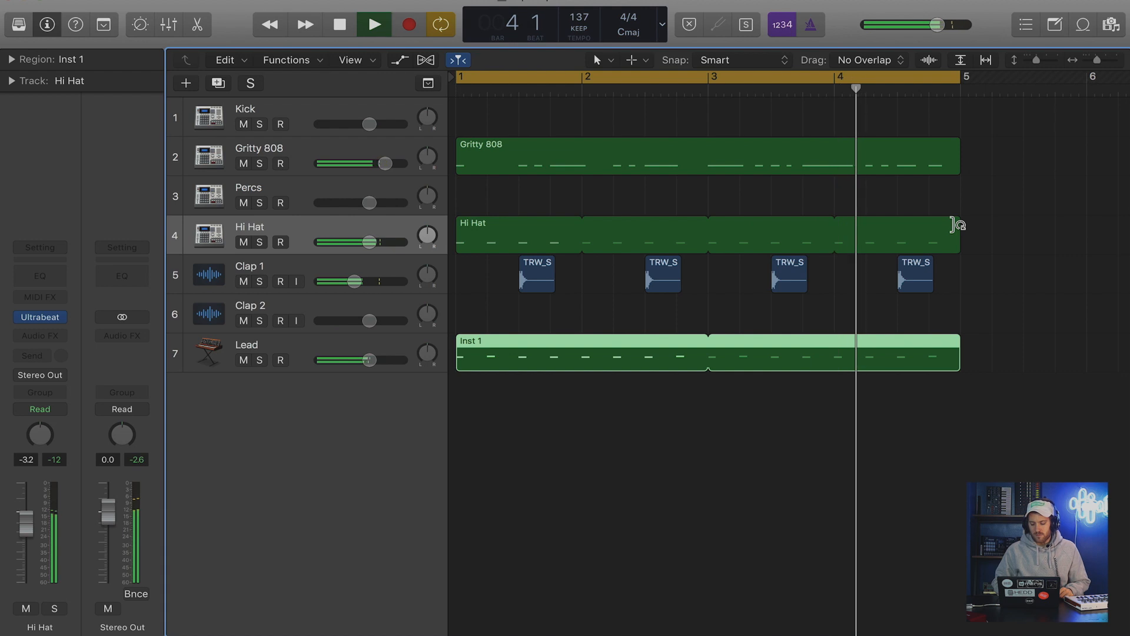
{"action": "key", "text": "space"}
Open the Hi Hat region's notes in an enlarged piano roll.
{"action": "left_click", "coordinate": [507, 229]}
{"action": "double_click", "coordinate": [507, 230]}
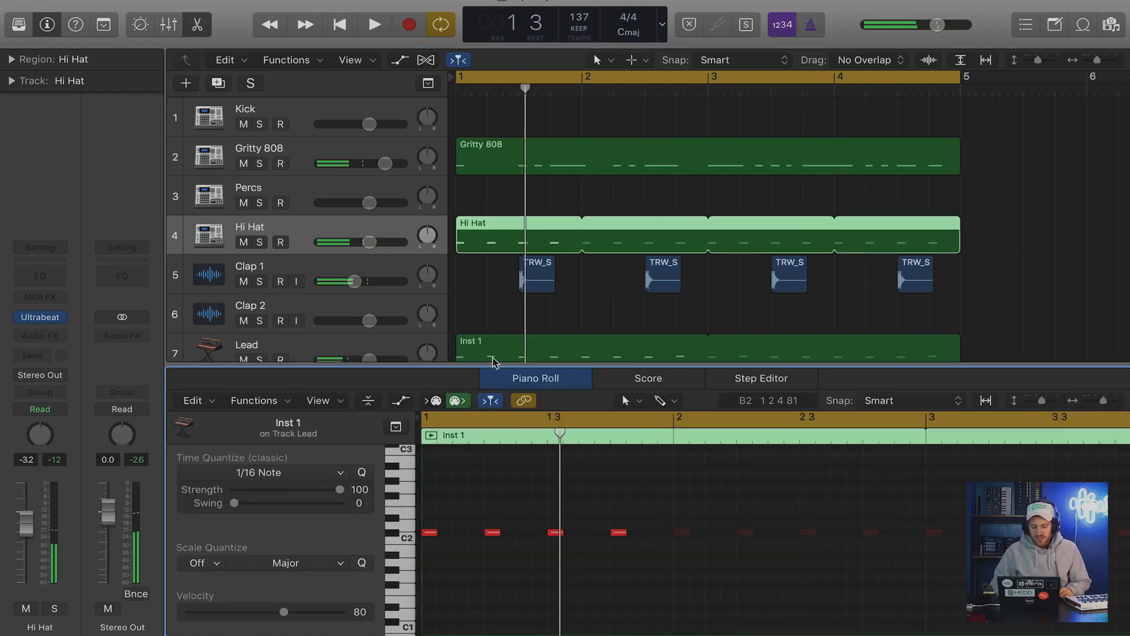
{"action": "left_click_drag", "start_coordinate": [466, 366], "coordinate": [481, 236]}
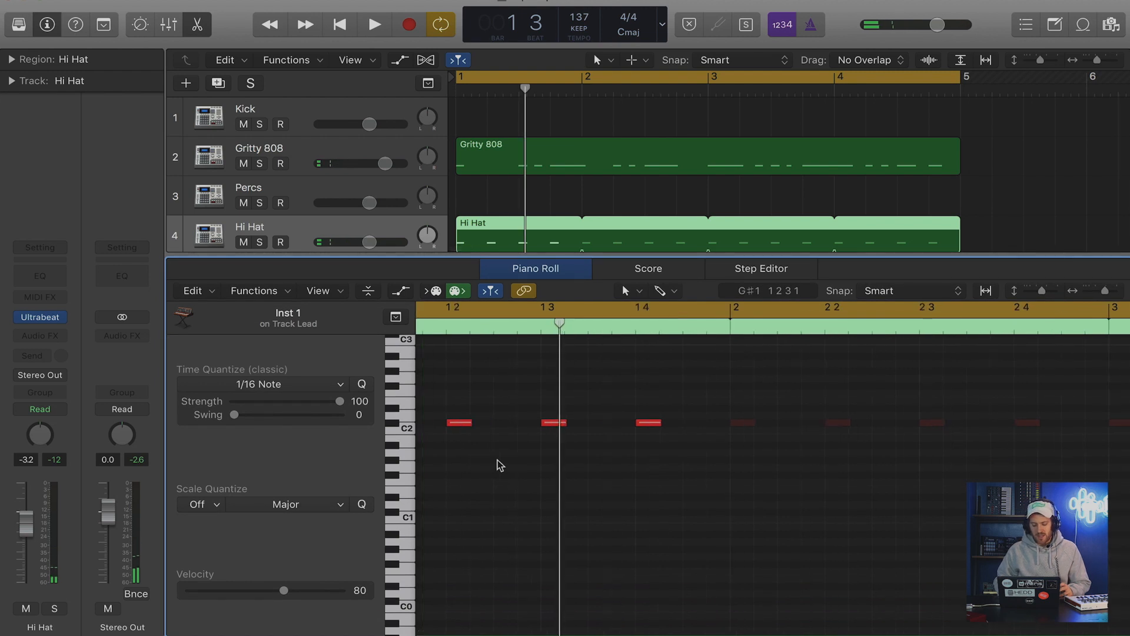
{"action": "scroll", "coordinate": [497, 461], "scroll_direction": "down", "scroll_amount": 5}
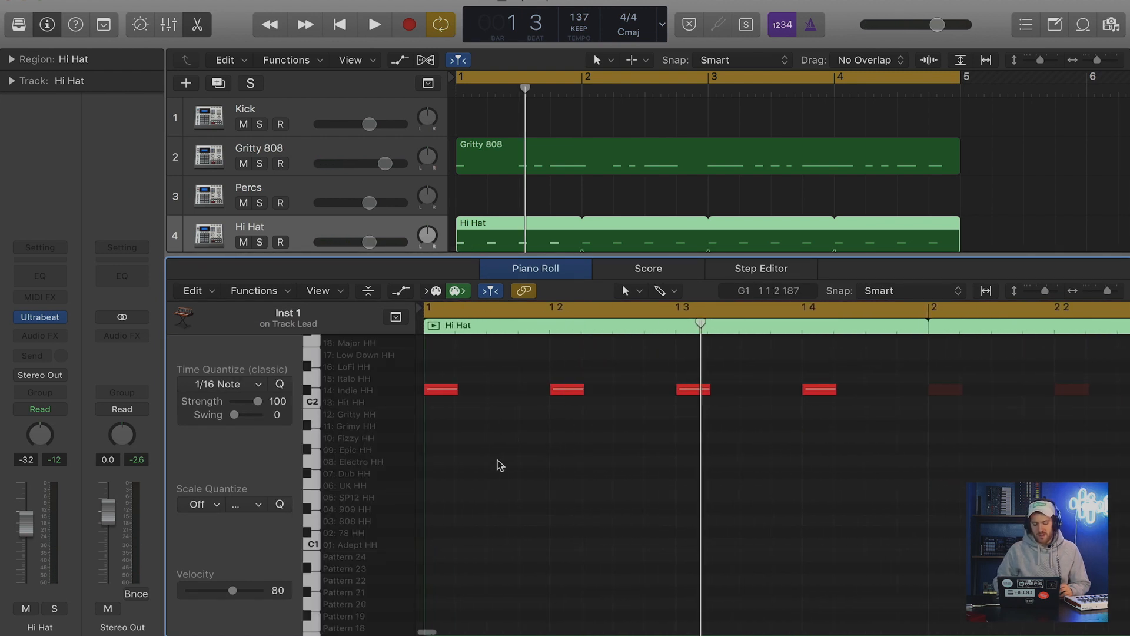
Fill bar 1 with eighth-note C#2 hi-hats and a three-hit roll on beat 2, and repeat it in bar 2 without the offbeat after beat 3.
{"action": "key", "text": "t"}
{"action": "left_click", "coordinate": [506, 484]}
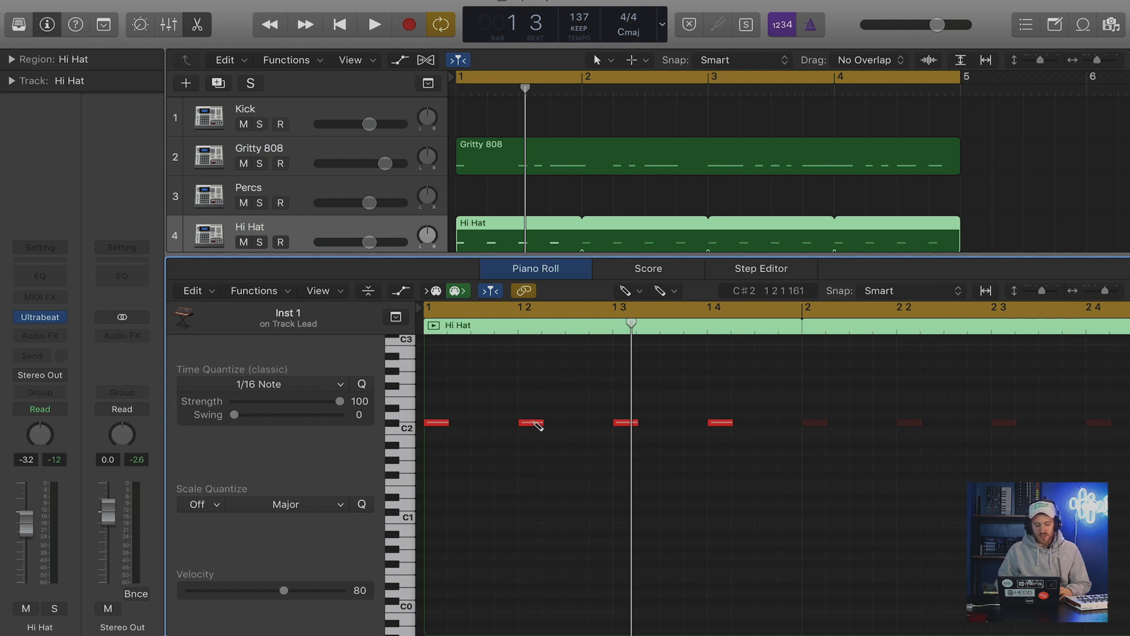
{"action": "key", "text": "t"}
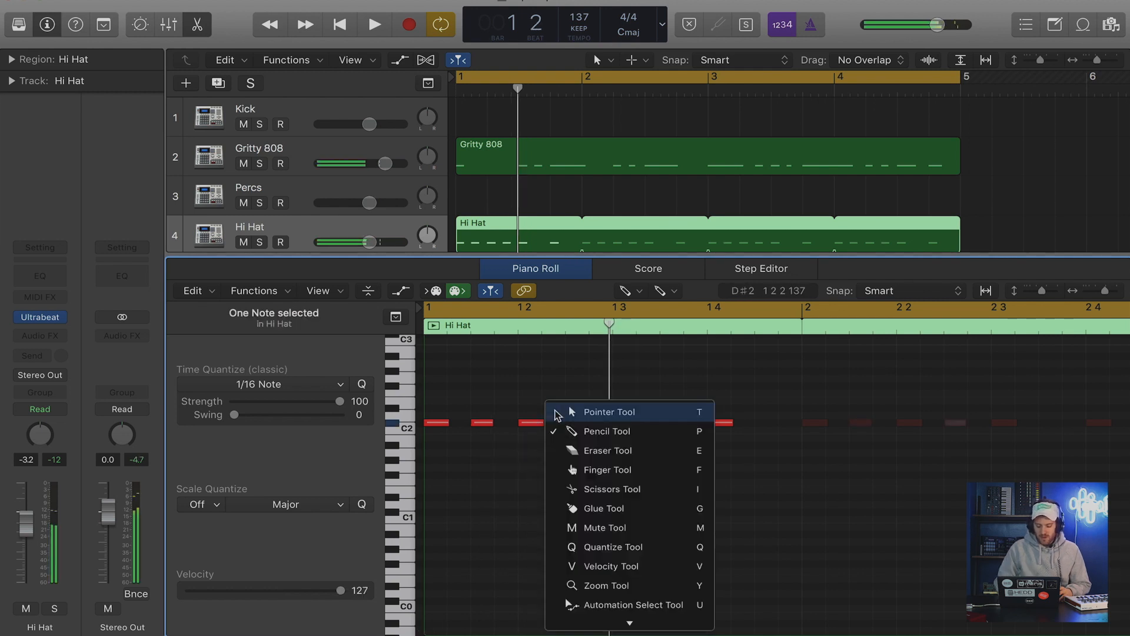
{"action": "left_click", "coordinate": [555, 413]}
{"action": "mouse_move", "coordinate": [541, 423]}
{"action": "left_mouse_down"}
{"action": "mouse_move", "coordinate": [523, 423]}
{"action": "mouse_move", "coordinate": [596, 425]}
{"action": "mouse_move", "coordinate": [563, 423]}
{"action": "mouse_move", "coordinate": [575, 422]}
{"action": "left_mouse_up"}
{"action": "key", "text": "super+Right"}
{"action": "key", "text": "super+Right"}
{"action": "scroll", "coordinate": [526, 425], "scroll_direction": "left", "scroll_amount": 4}
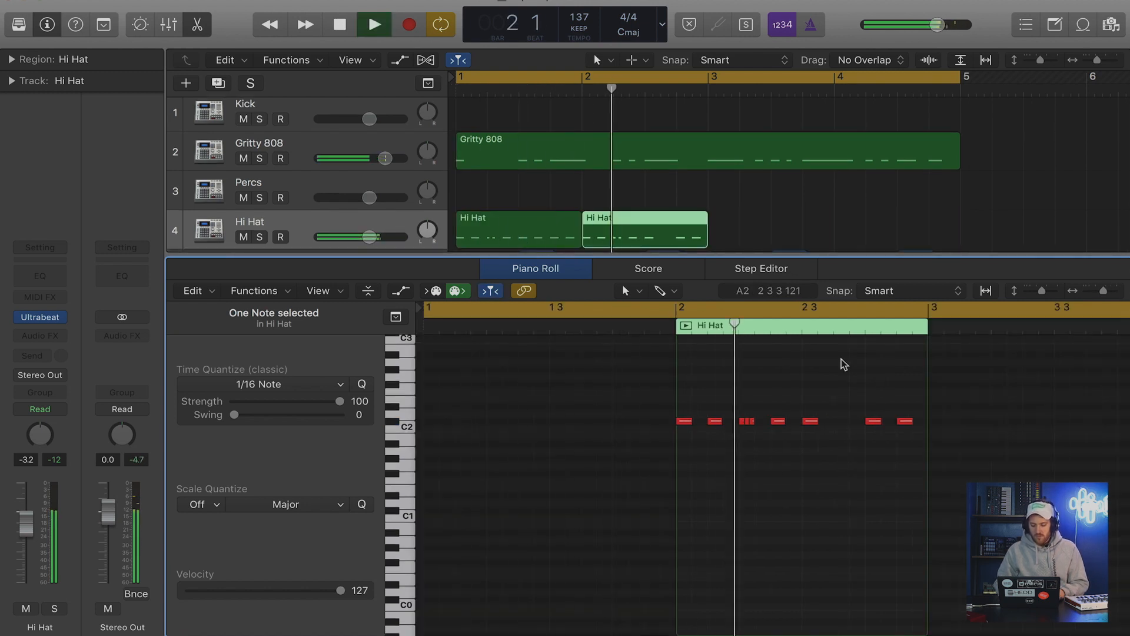
Delete the last offbeat hi-hat in bar 2 and join the two one-bar Hi Hat regions into one.
{"action": "key", "text": "space"}
{"action": "scroll", "coordinate": [741, 207], "scroll_direction": "down", "scroll_amount": 1}
{"action": "left_click", "coordinate": [741, 207]}
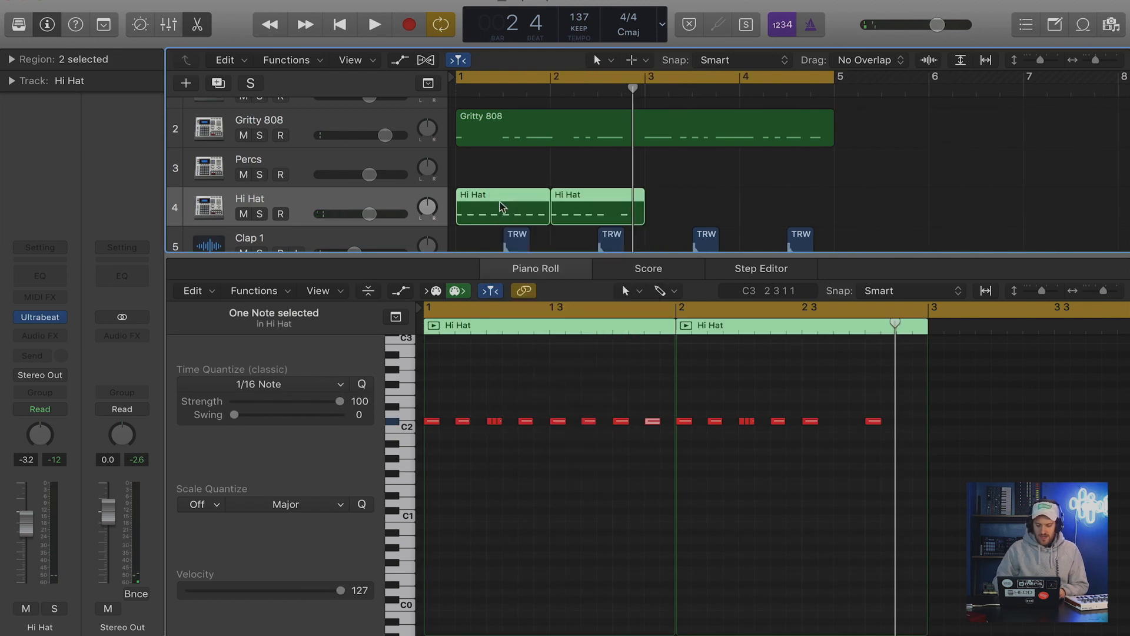
{"action": "key", "text": "t"}
{"action": "key", "text": "g"}
{"action": "left_click", "coordinate": [501, 205]}
{"action": "key", "text": "t"}
{"action": "key", "text": "t"}
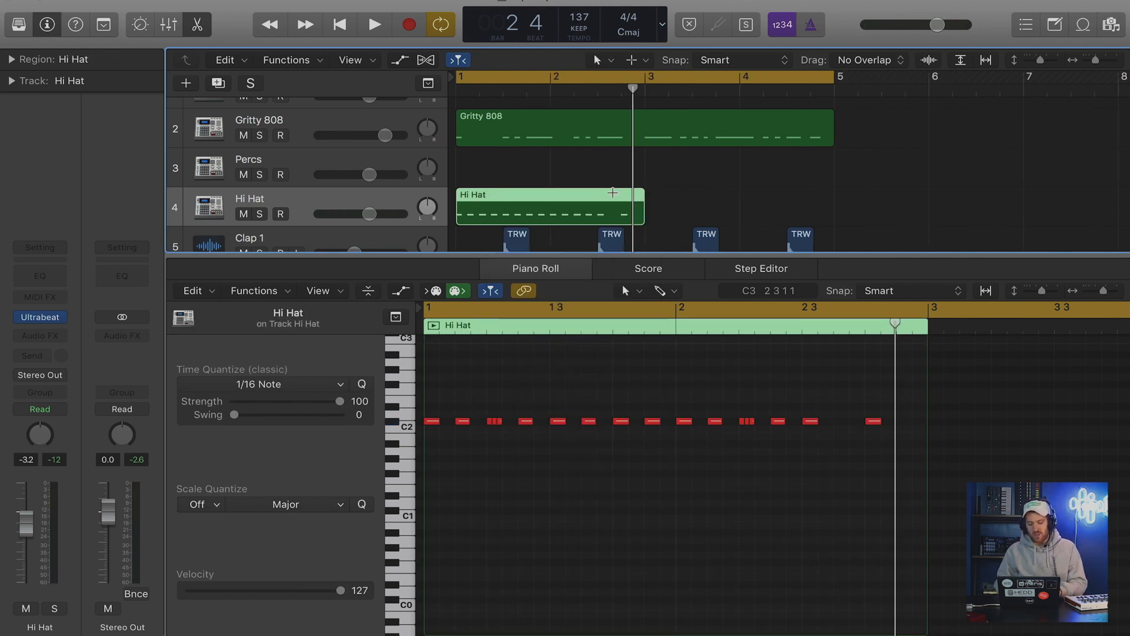
Repeat the two-bar Hi Hat region across bars 3 and 4 and play the beat from bar 1.
{"action": "key", "text": "super+r"}
{"action": "key", "text": "Return"}
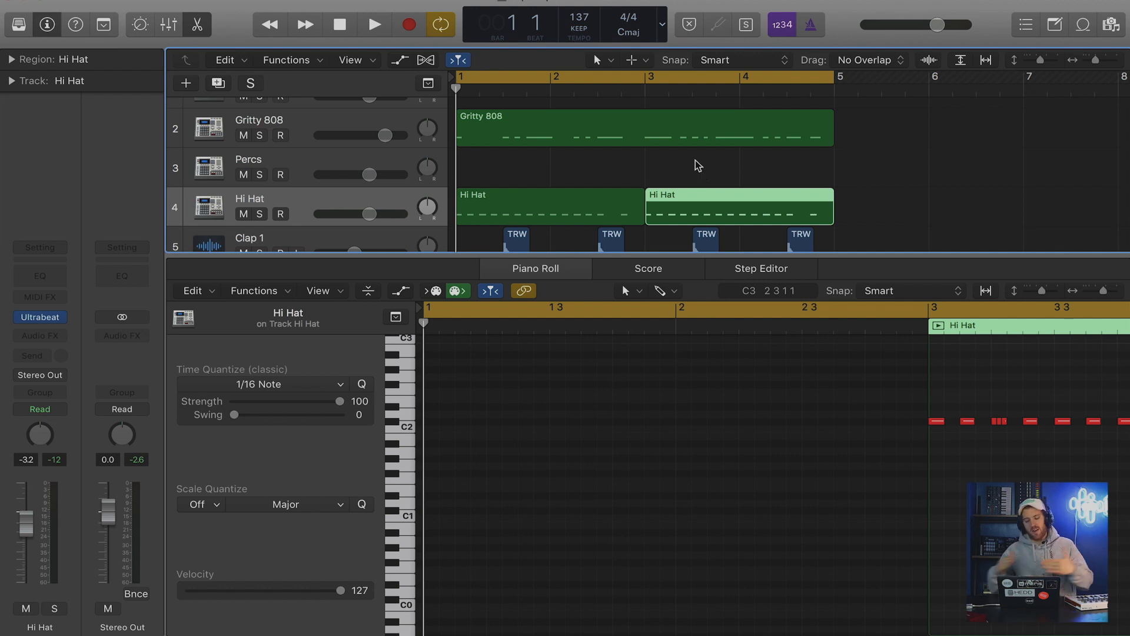
{"action": "scroll", "coordinate": [852, 421], "scroll_direction": "right", "scroll_amount": 10}
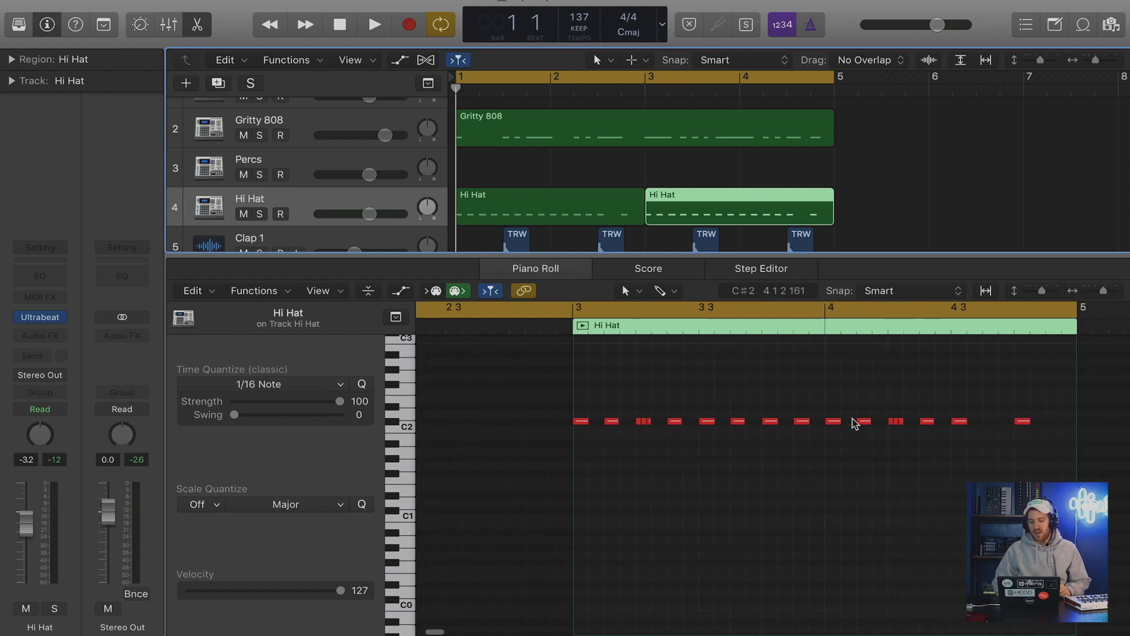
{"action": "mouse_move", "coordinate": [853, 422]}
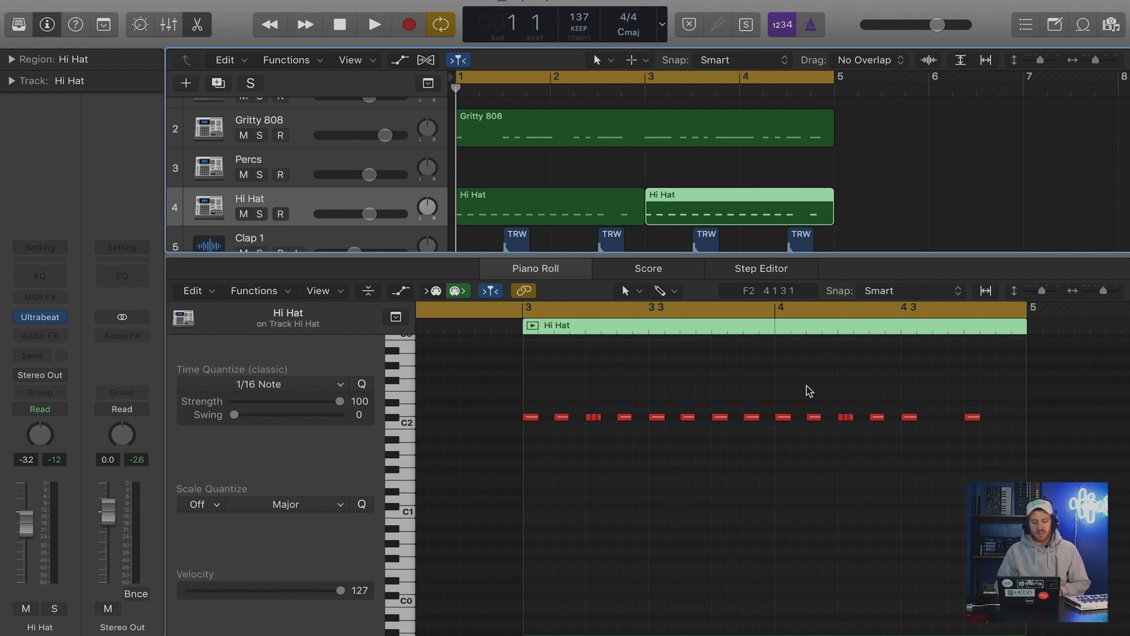
{"action": "key", "text": "space"}
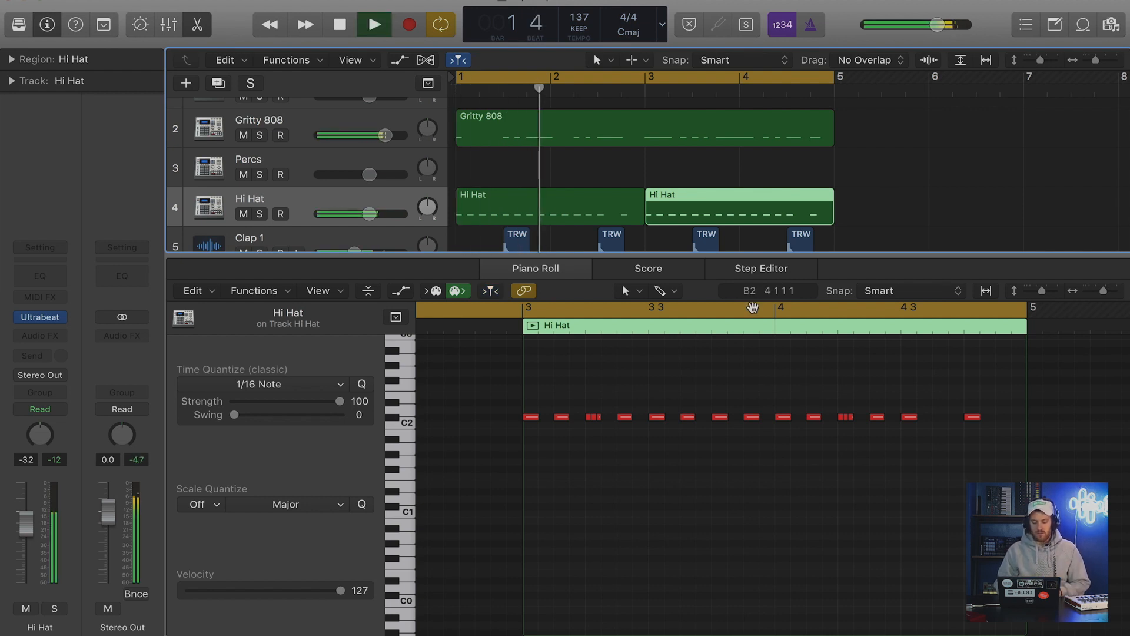
{"action": "key", "text": "space"}
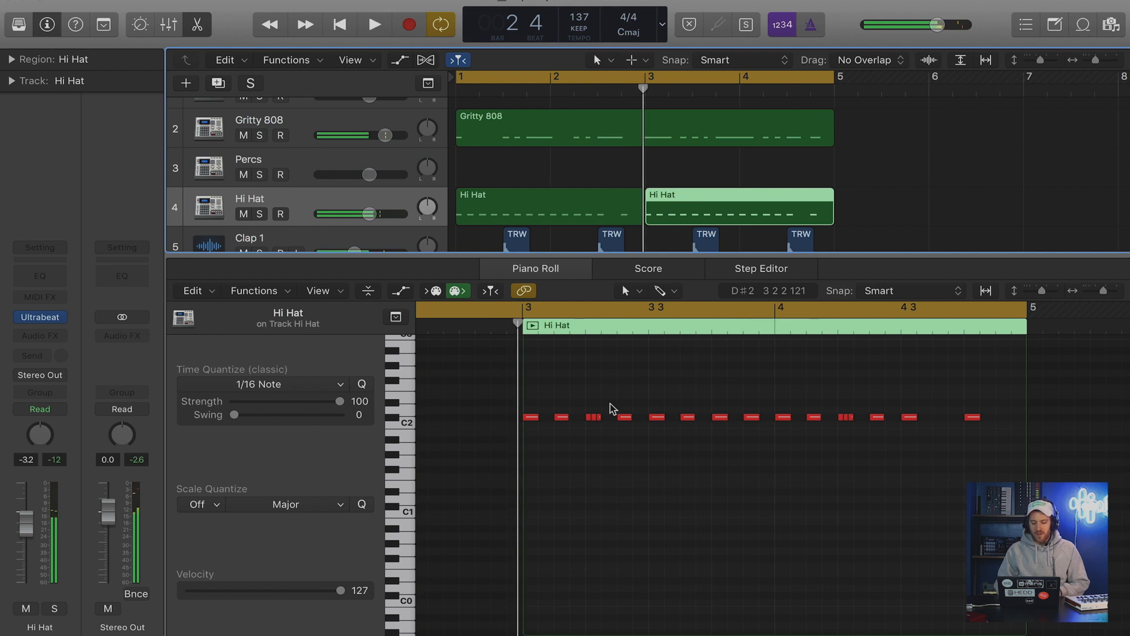
Shorten the cycle range to bars 1 and 2 and show the first Hi Hat region's notes.
{"action": "left_click", "coordinate": [626, 197]}
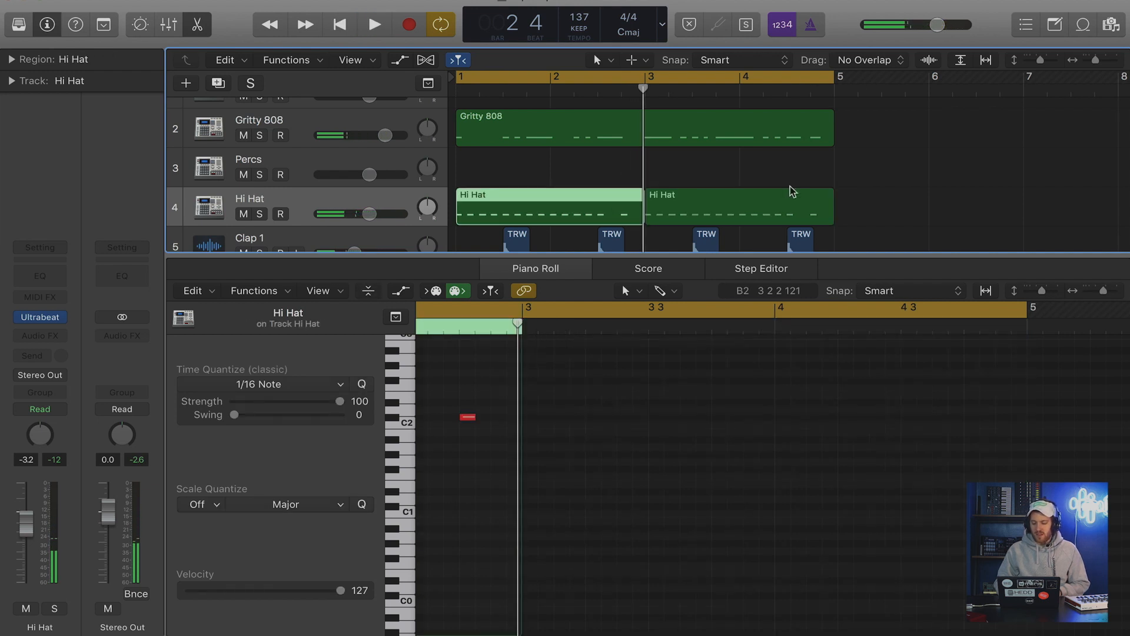
{"action": "left_click", "coordinate": [776, 210]}
{"action": "left_click_drag", "start_coordinate": [834, 76], "coordinate": [643, 76]}
{"action": "left_click", "coordinate": [593, 199]}
{"action": "scroll", "coordinate": [621, 397], "scroll_direction": "up", "scroll_amount": 2}
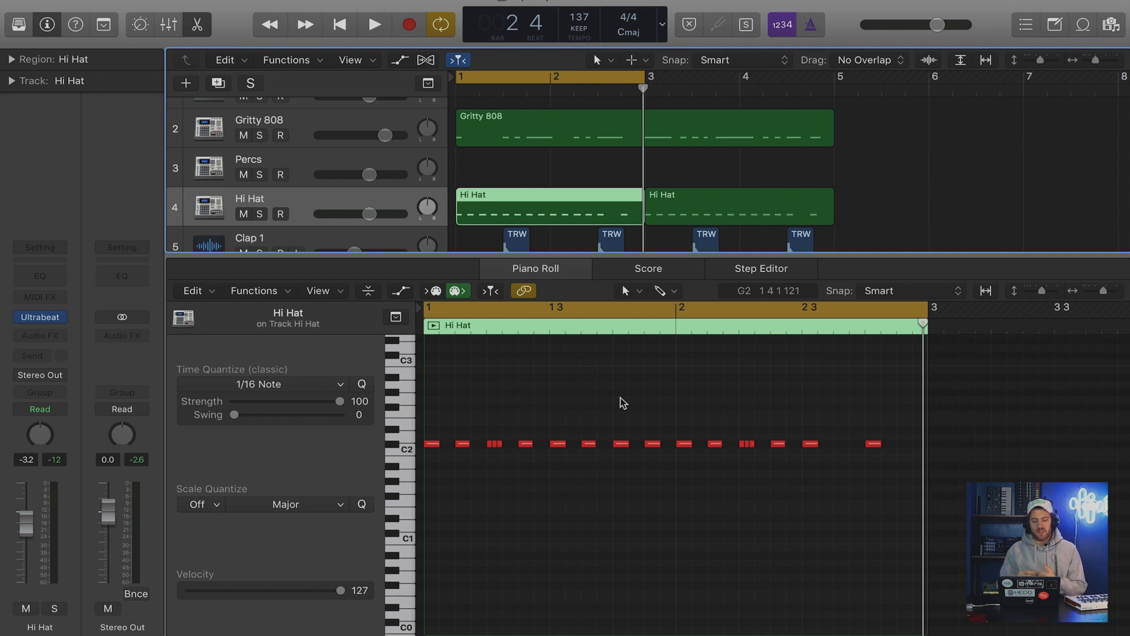
Raise bar 1's hi-hat after beat 2 to A2, lower the last hits of bars 1 and 2 to C2, and play the loop.
{"action": "left_click", "coordinate": [525, 445]}
{"action": "left_click_drag", "start_coordinate": [526, 447], "coordinate": [526, 385]}
{"action": "left_click_drag", "start_coordinate": [653, 444], "coordinate": [652, 451]}
{"action": "left_click_drag", "start_coordinate": [873, 444], "coordinate": [876, 454]}
{"action": "key", "text": "space"}
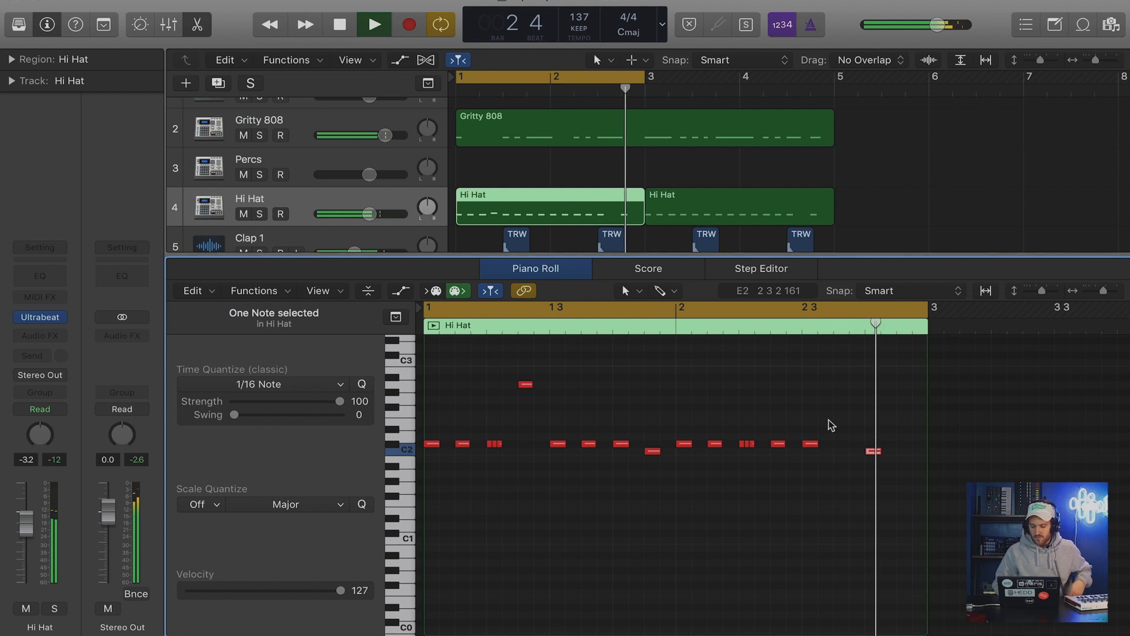
{"action": "key", "text": "space"}
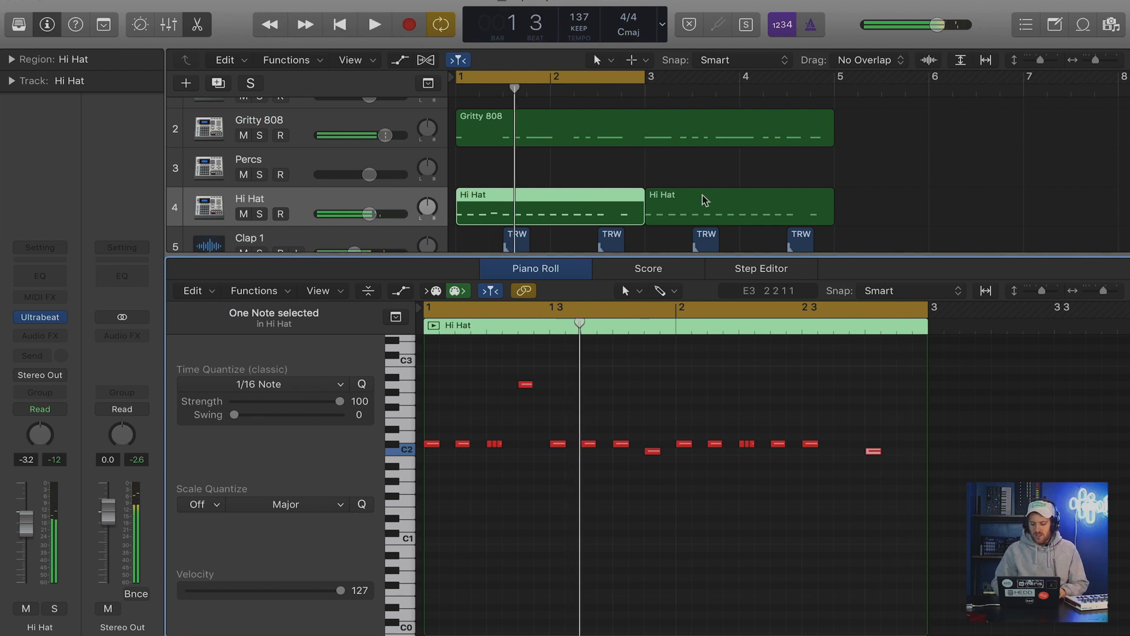
Delete the Hi Hat region in bars 3 and 4 and extend the cycle range to the end of bar 4.
{"action": "left_click", "coordinate": [712, 189]}
{"action": "key", "text": "Delete"}
{"action": "left_click_drag", "start_coordinate": [645, 76], "coordinate": [827, 80]}
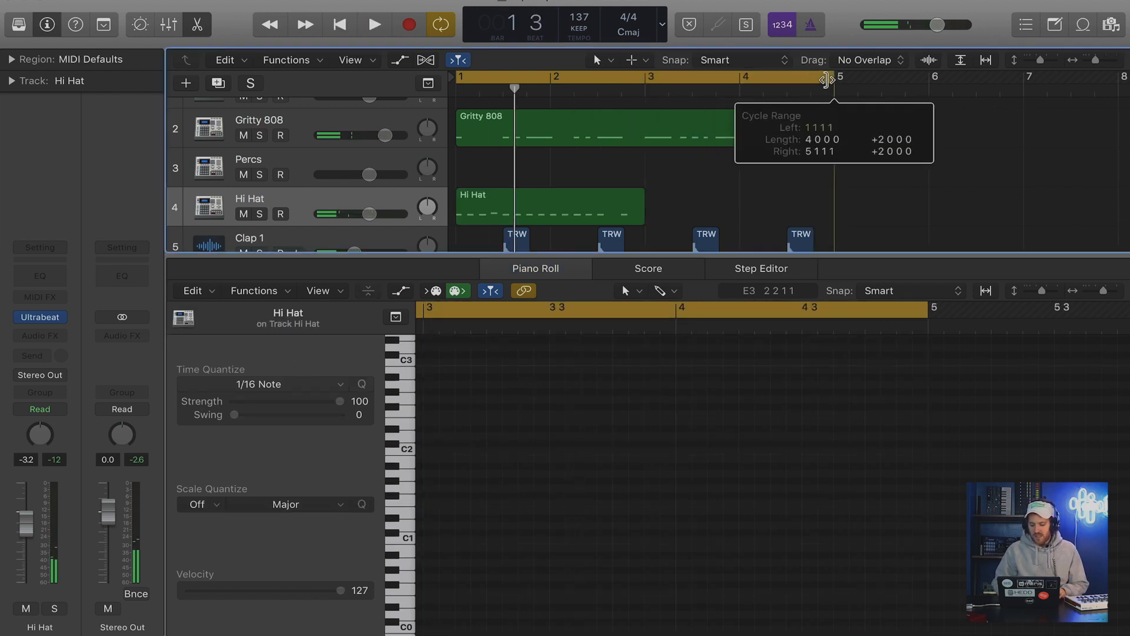
Repeat the edited Hi Hat region into bars 3 and 4 and join both into one four-bar region.
{"action": "key", "text": "super+z"}
{"action": "left_click_drag", "start_coordinate": [824, 171], "coordinate": [628, 197]}
{"action": "key", "text": "t"}
{"action": "key", "text": "g"}
{"action": "left_click", "coordinate": [635, 202]}
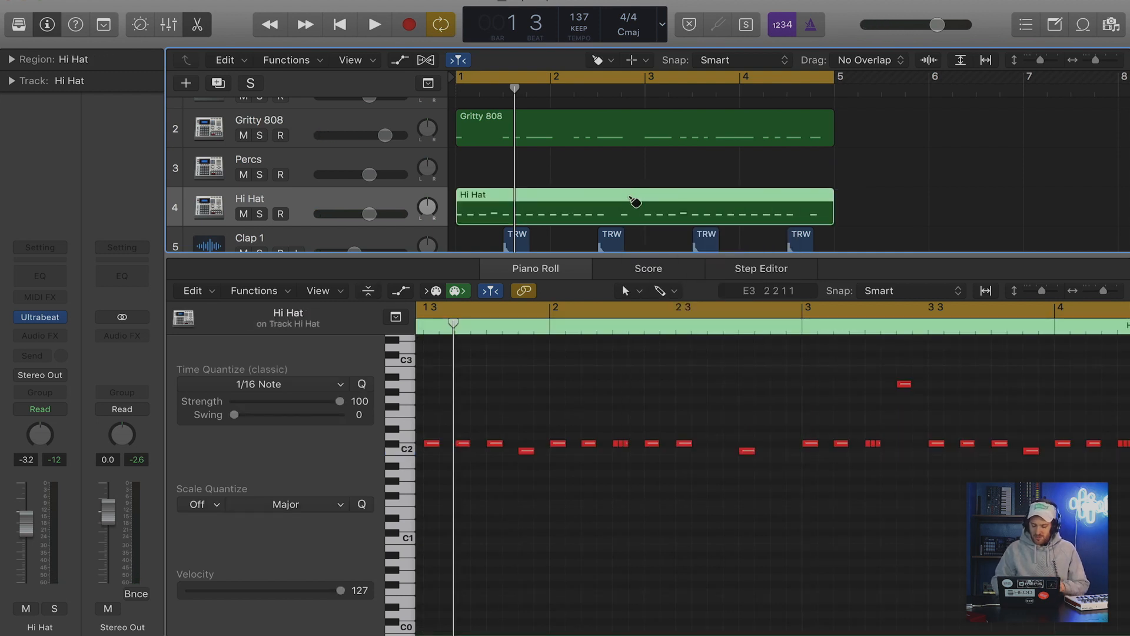
Copy bar 3's A2 hi-hat to C2 one sixteenth note further on, and play the beat from bar 3.
{"action": "key", "text": "super+Left"}
{"action": "key", "text": "t"}
{"action": "key", "text": "t"}
{"action": "left_click", "coordinate": [577, 393]}
{"action": "key", "text": "super+Left"}
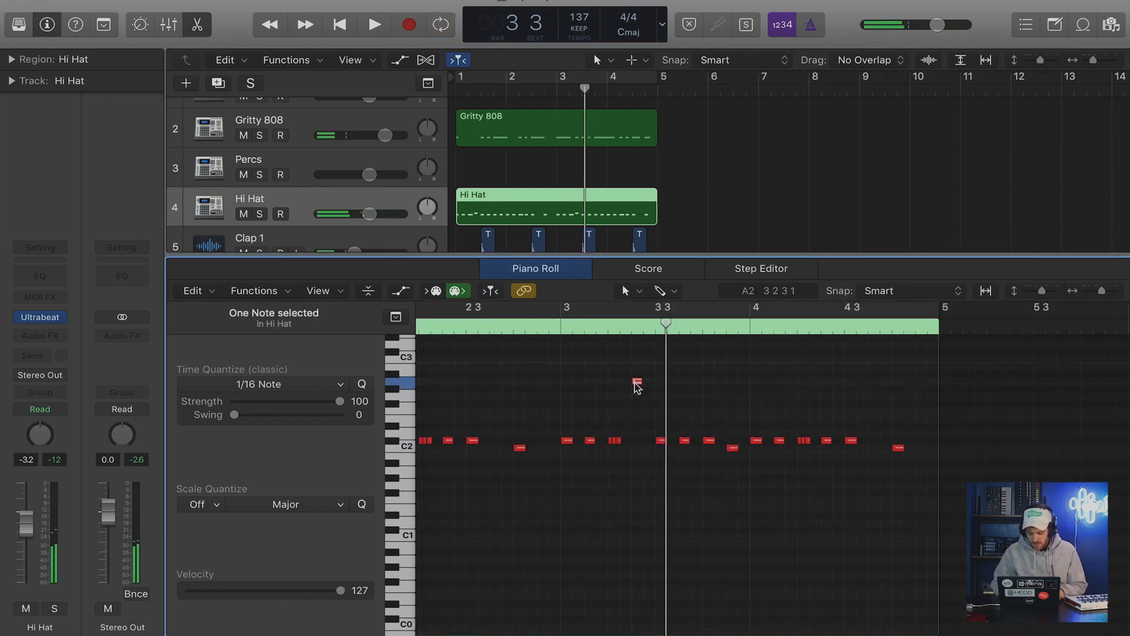
{"action": "left_click_drag", "start_coordinate": [637, 383], "coordinate": [648, 449]}
{"action": "left_click", "coordinate": [549, 326]}
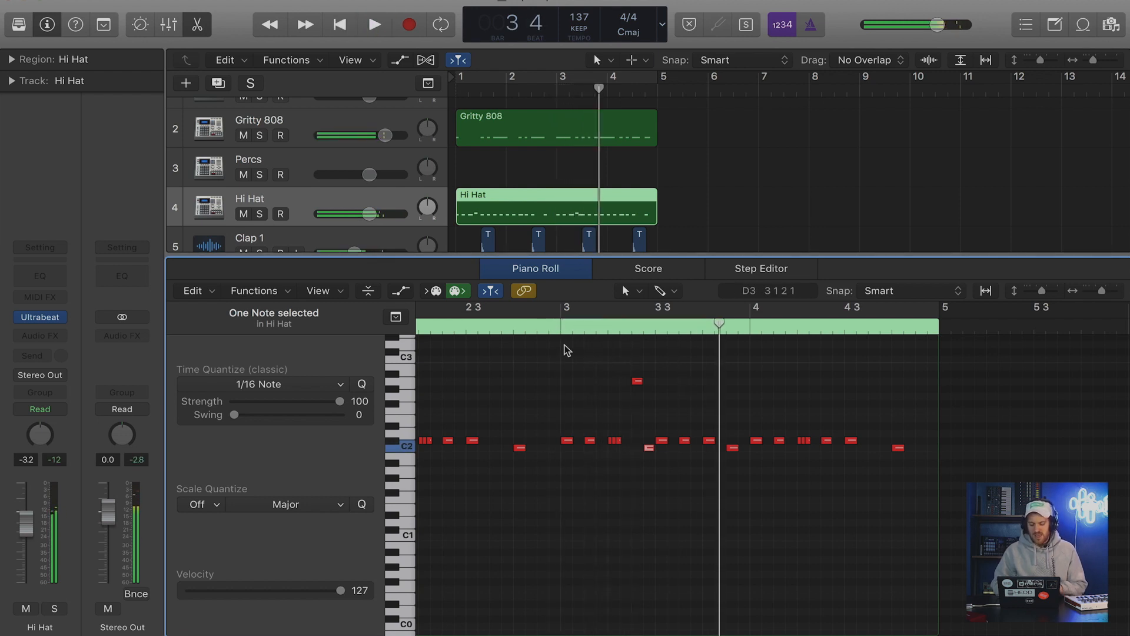
{"action": "left_click", "coordinate": [553, 327]}
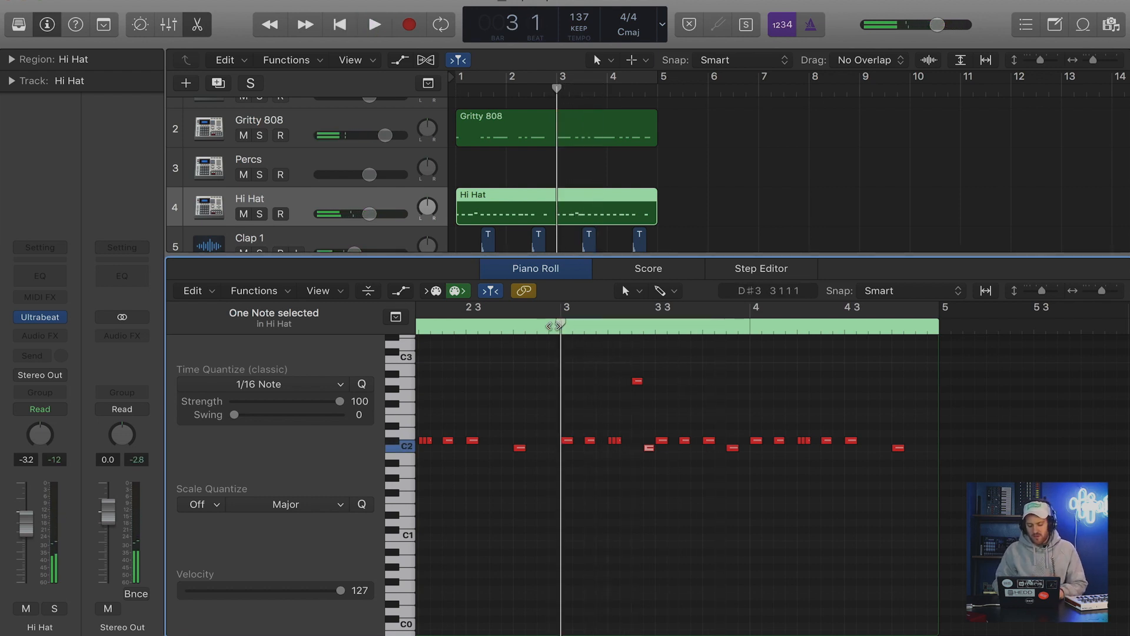
{"action": "key", "text": "space"}
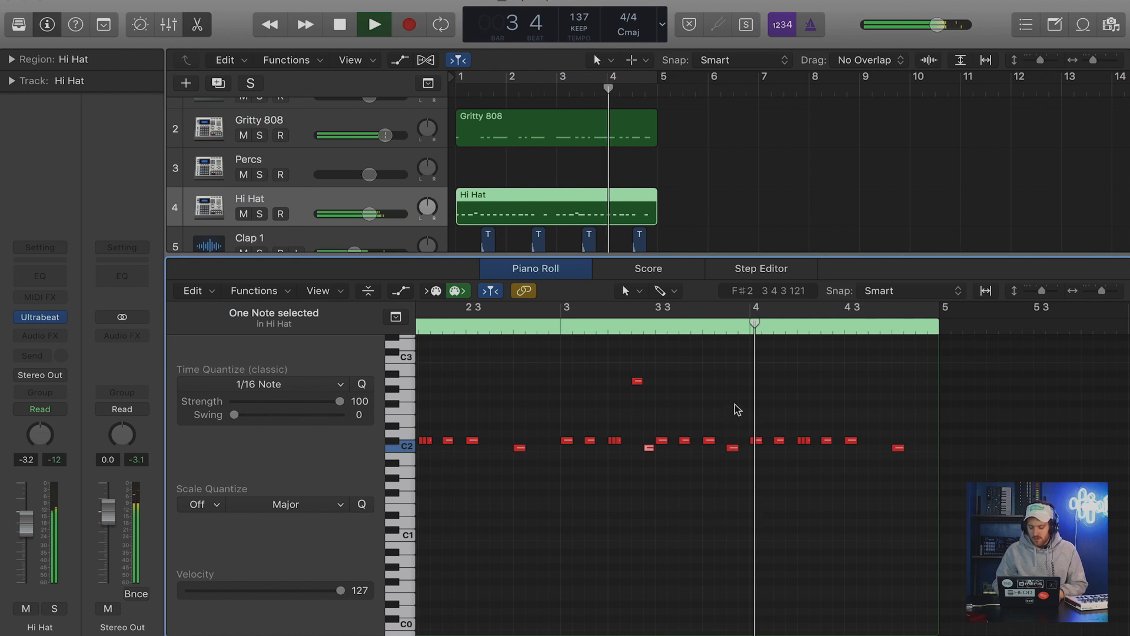
{"action": "key", "text": "space"}
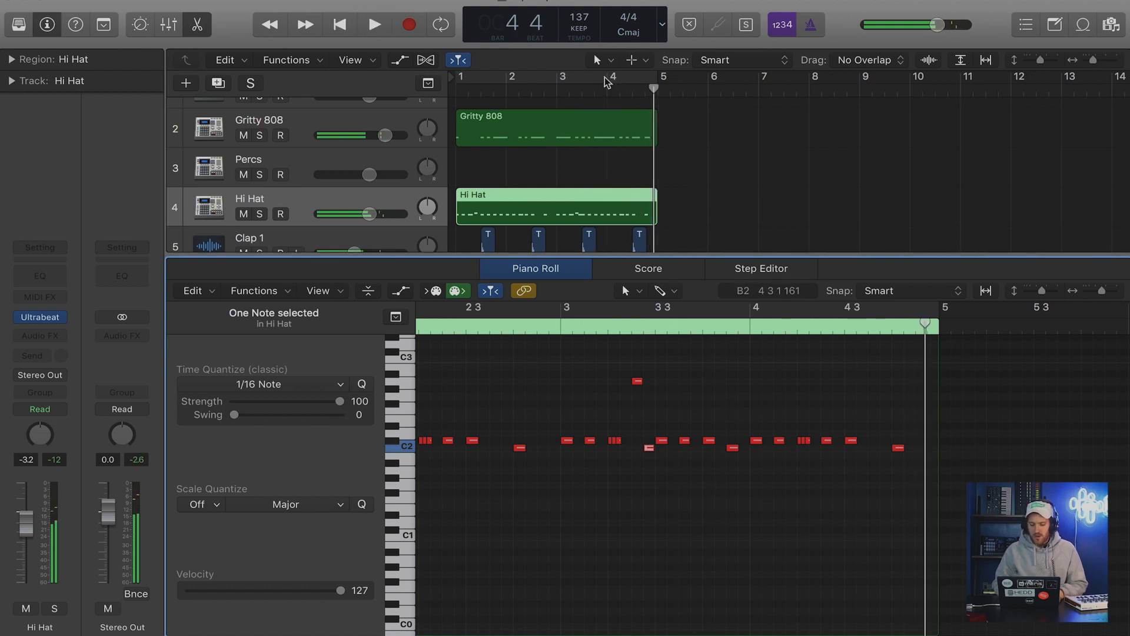
Turn cycle mode back on and move the Percs track directly below Clap 1.
{"action": "key", "text": "c"}
{"action": "left_click_drag", "start_coordinate": [329, 177], "coordinate": [329, 241]}
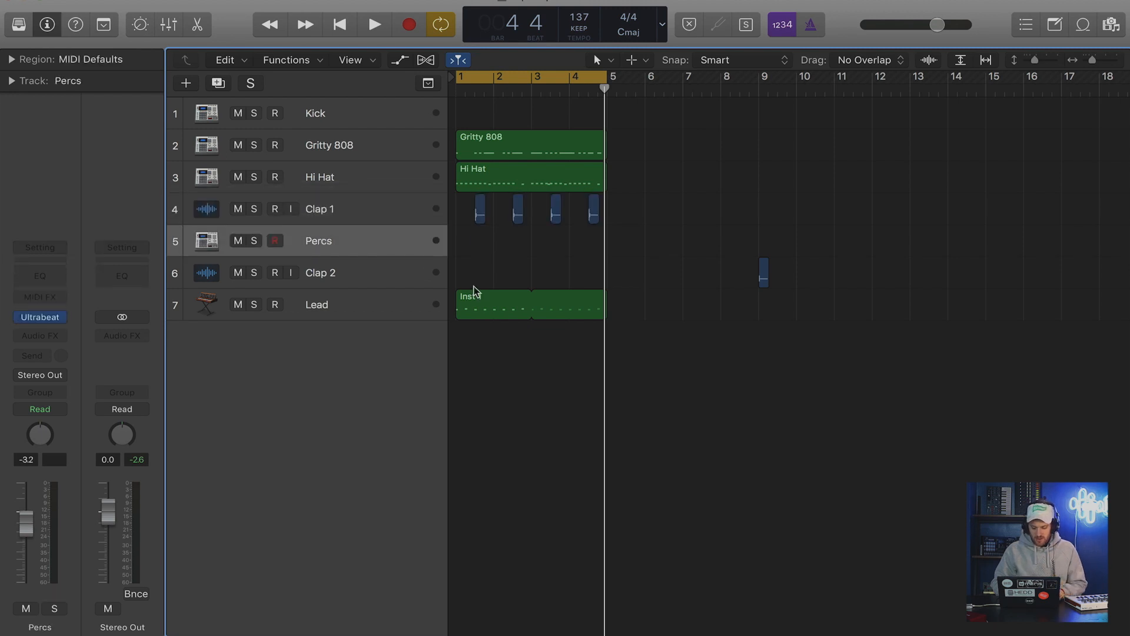
{"action": "key", "text": "t"}
{"action": "key", "text": "p"}
{"action": "left_click", "coordinate": [480, 230]}
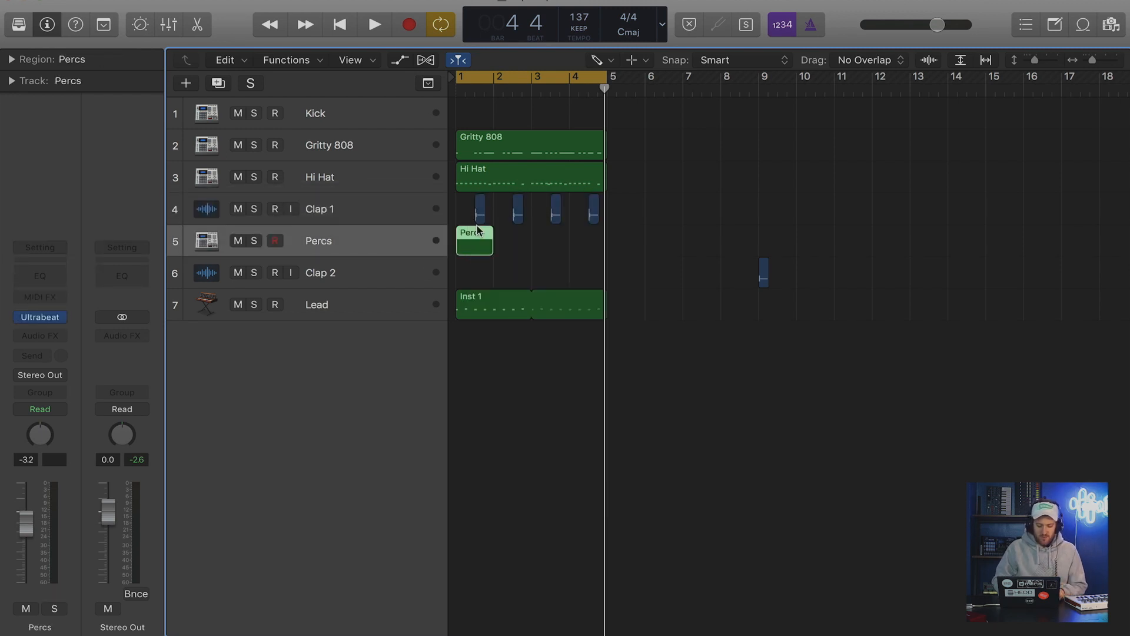
{"action": "left_click", "coordinate": [41, 318]}
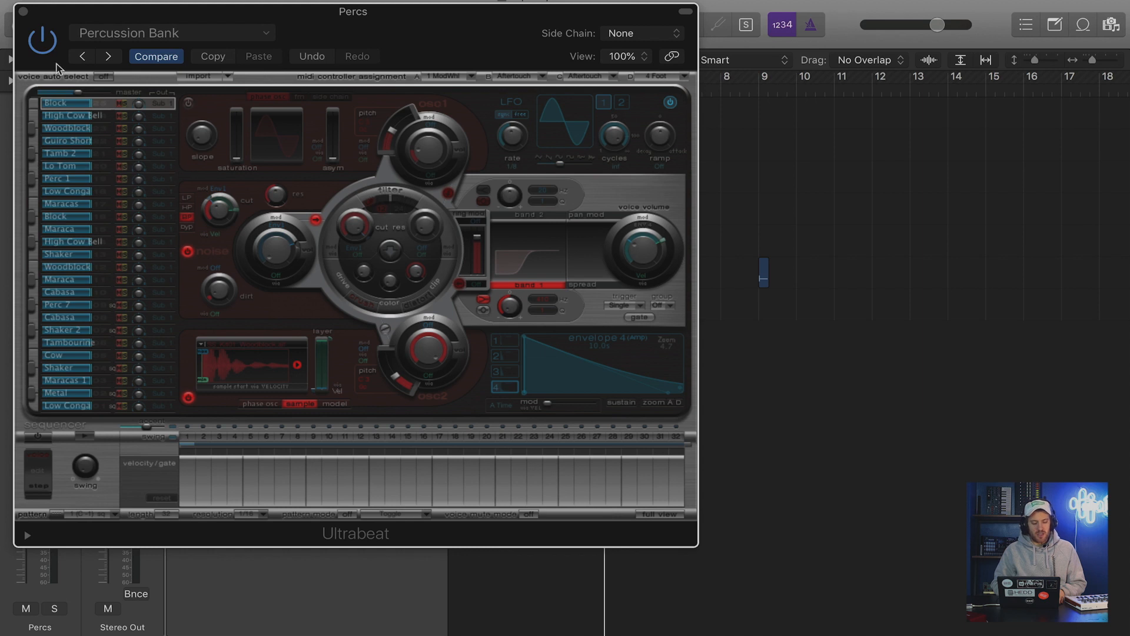
{"action": "left_click", "coordinate": [24, 12]}
{"action": "left_click_drag", "start_coordinate": [487, 248], "coordinate": [605, 247]}
{"action": "key", "text": "Delete"}
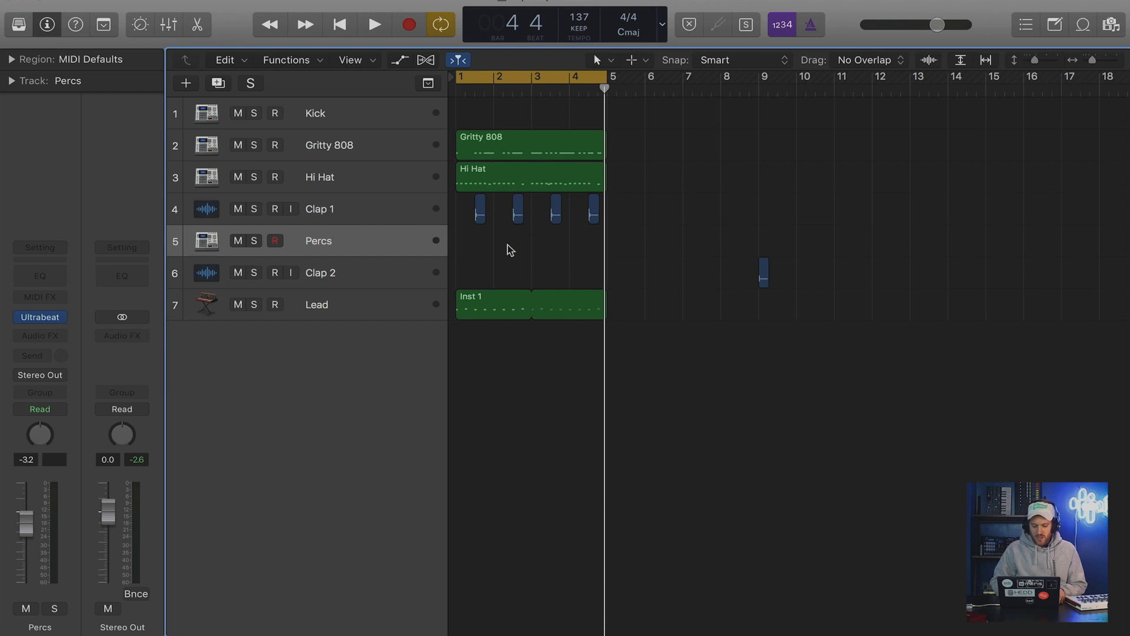
Copy the four-bar Hi Hat region onto the Percs track and delete all C#2 notes from the copy.
{"action": "left_click_drag", "start_coordinate": [495, 187], "coordinate": [495, 243]}
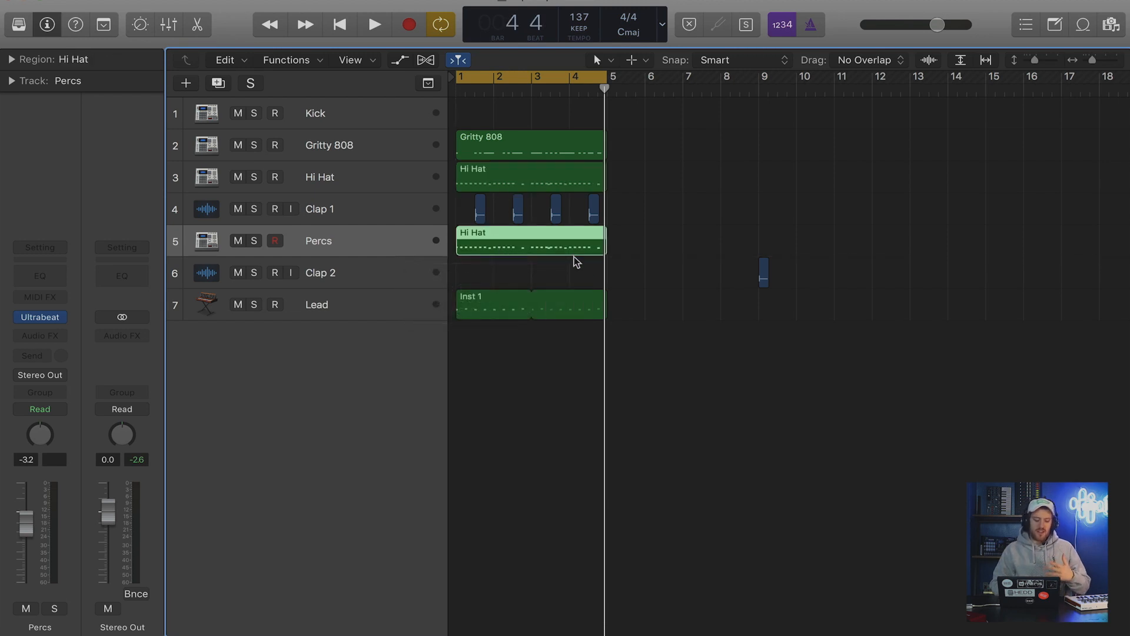
{"action": "double_click", "coordinate": [508, 248]}
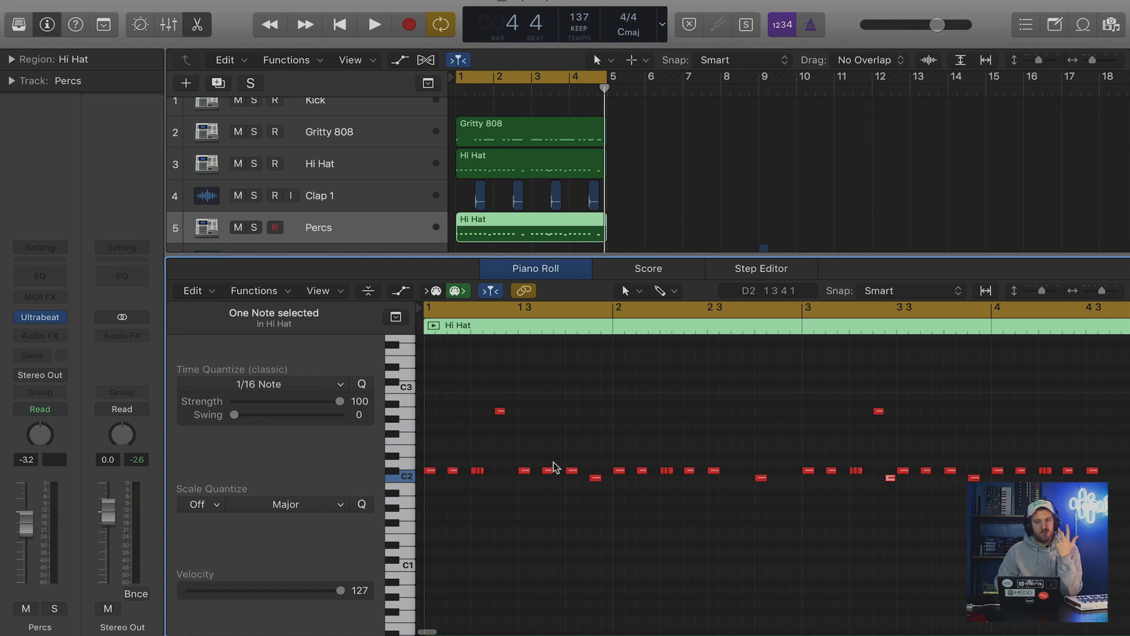
{"action": "left_click_drag", "start_coordinate": [1100, 463], "coordinate": [419, 464]}
{"action": "left_click", "coordinate": [408, 472]}
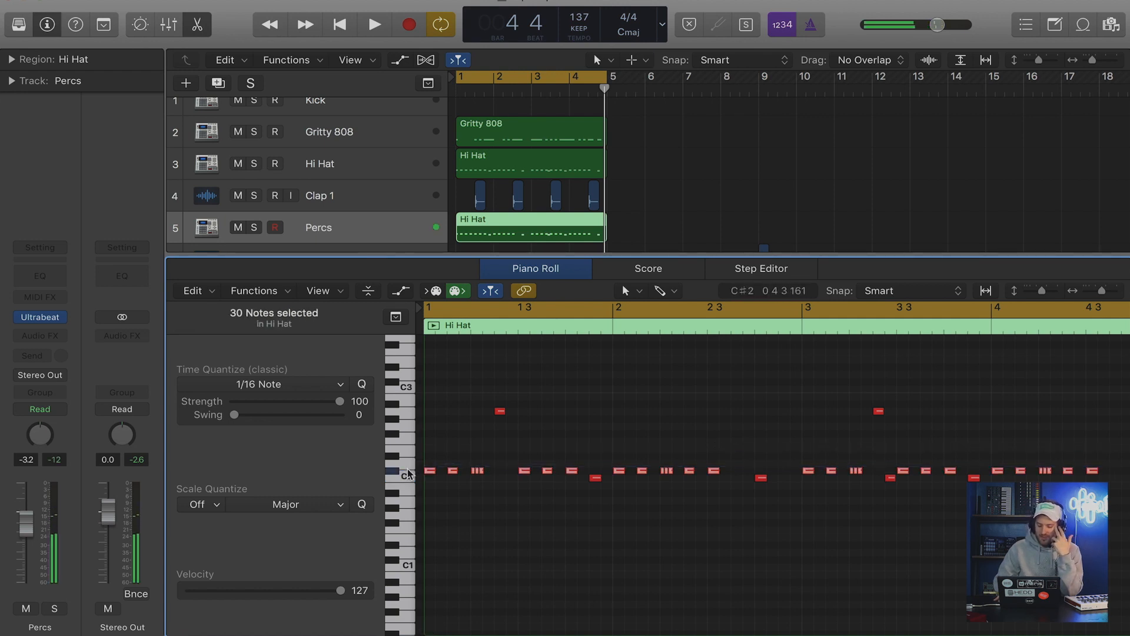
{"action": "key", "text": "Delete"}
Move the Percs region's A2 notes down to C#2 and its C2 notes down to A#1, and play the beat.
{"action": "left_click_drag", "start_coordinate": [465, 401], "coordinate": [921, 435]}
{"action": "left_click_drag", "start_coordinate": [500, 411], "coordinate": [496, 468]}
{"action": "left_click_drag", "start_coordinate": [970, 478], "coordinate": [598, 496]}
{"action": "left_click", "coordinate": [582, 457]}
{"action": "key", "text": "space"}
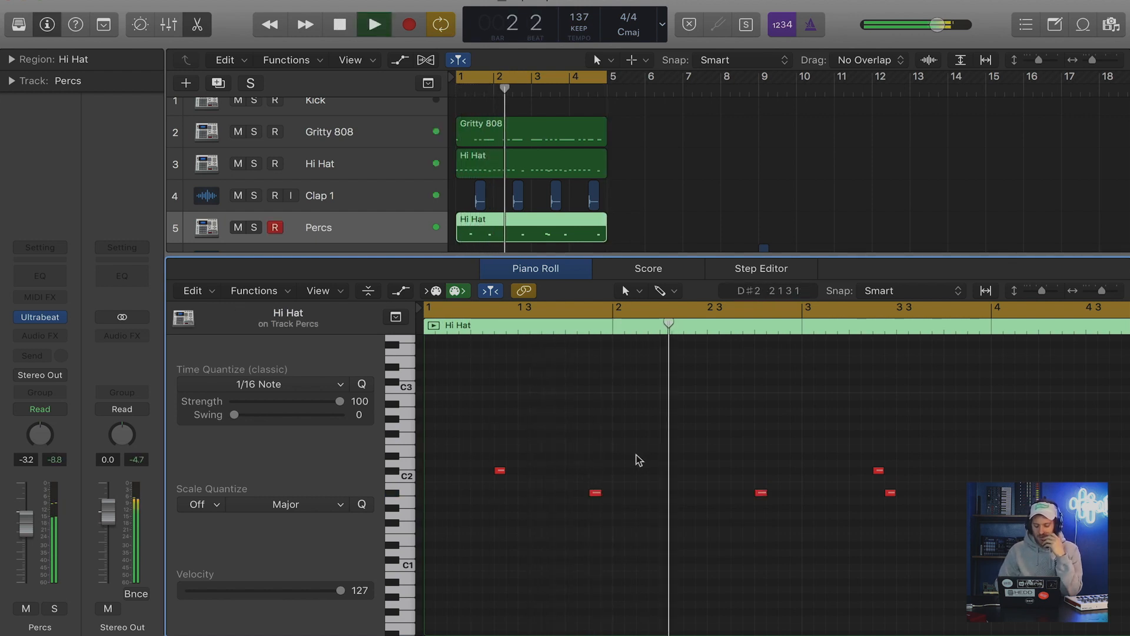
{"action": "key", "text": "space"}
Raise the percussion note on beat 4 of bar 2 to C#2 and play the beat.
{"action": "left_click_drag", "start_coordinate": [761, 494], "coordinate": [761, 472]}
{"action": "left_click", "coordinate": [655, 417]}
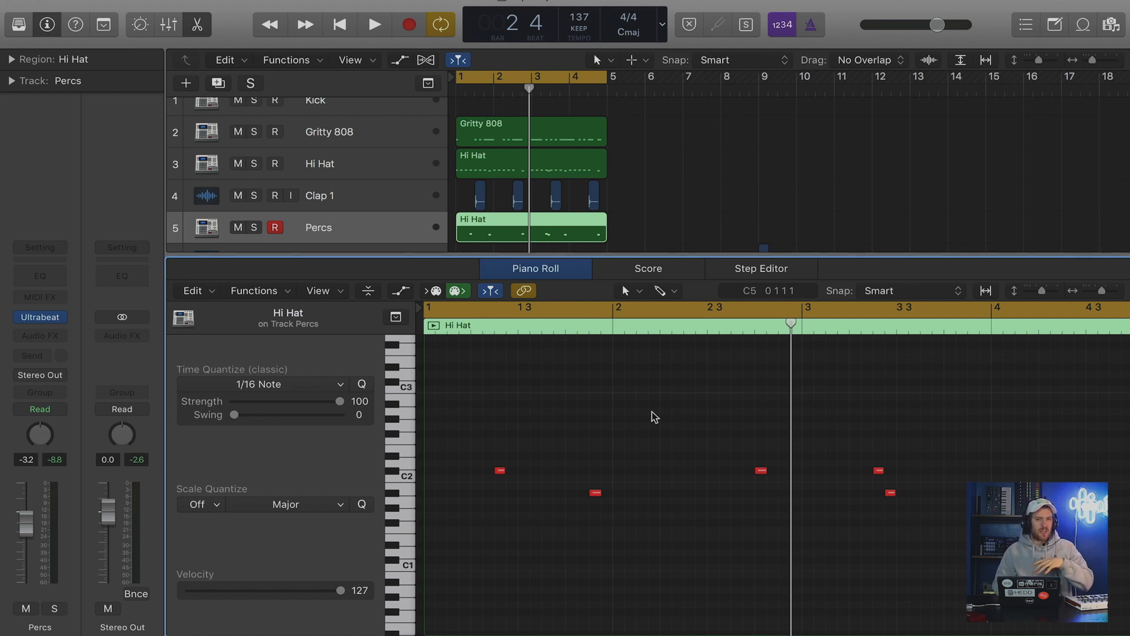
{"action": "key", "text": "space"}
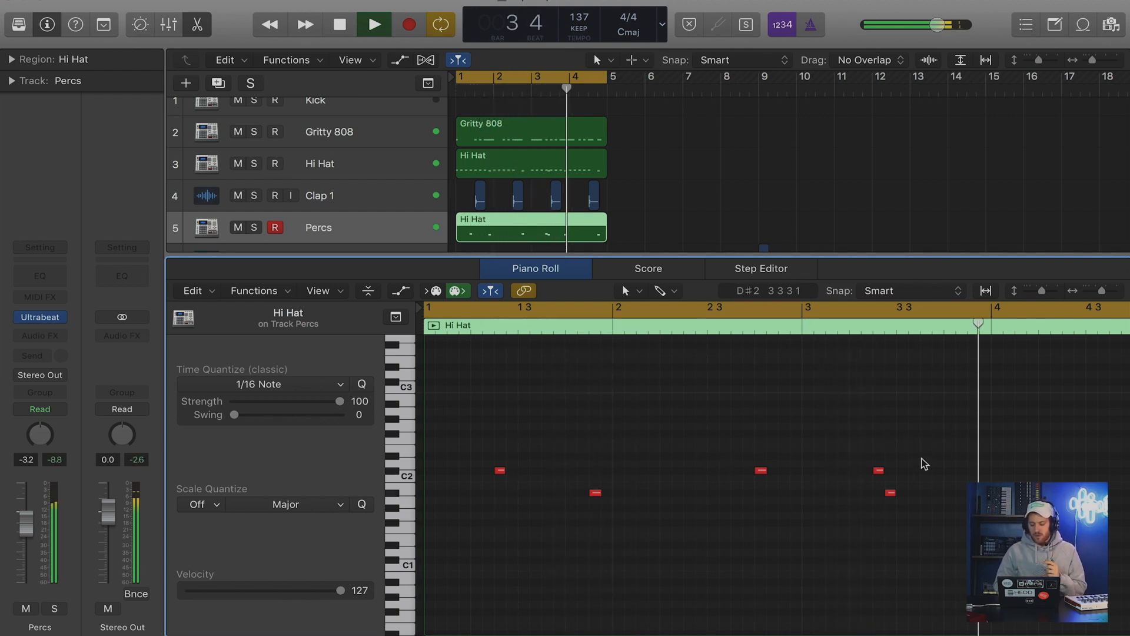
{"action": "scroll", "coordinate": [924, 463], "scroll_direction": "right", "scroll_amount": 3}
{"action": "key", "text": "space"}
Raise the percussion note on beat 4 of bar 4 to D2 and lower the A#1 note at 3 2 4 to D#1.
{"action": "left_click_drag", "start_coordinate": [964, 475], "coordinate": [964, 462]}
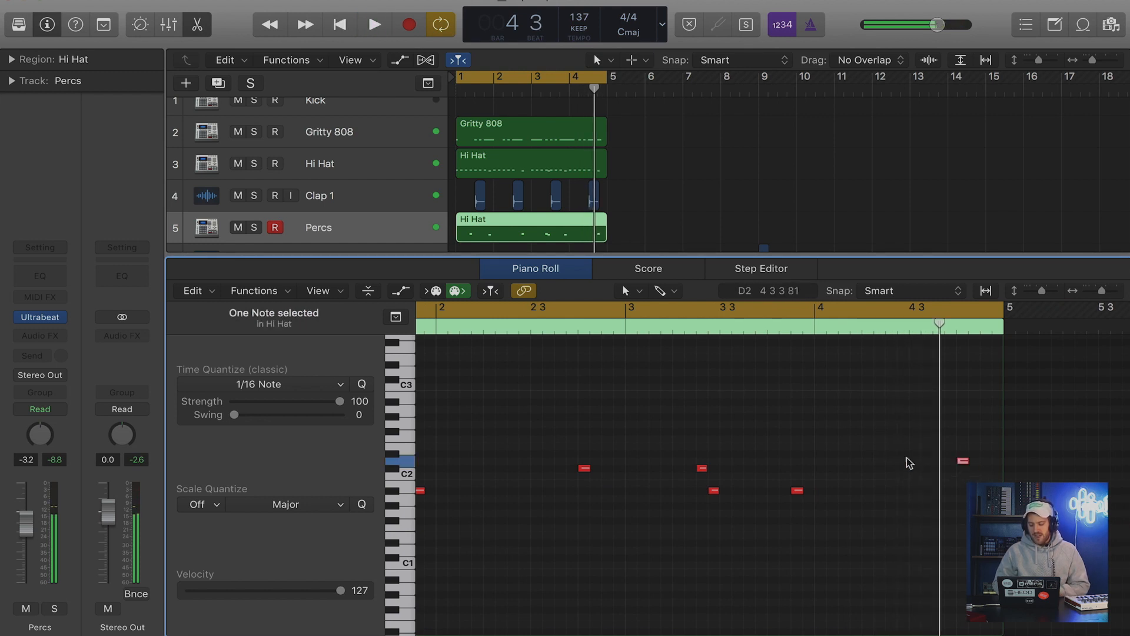
{"action": "scroll", "coordinate": [764, 426], "scroll_direction": "left", "scroll_amount": 2}
{"action": "left_click", "coordinate": [831, 490]}
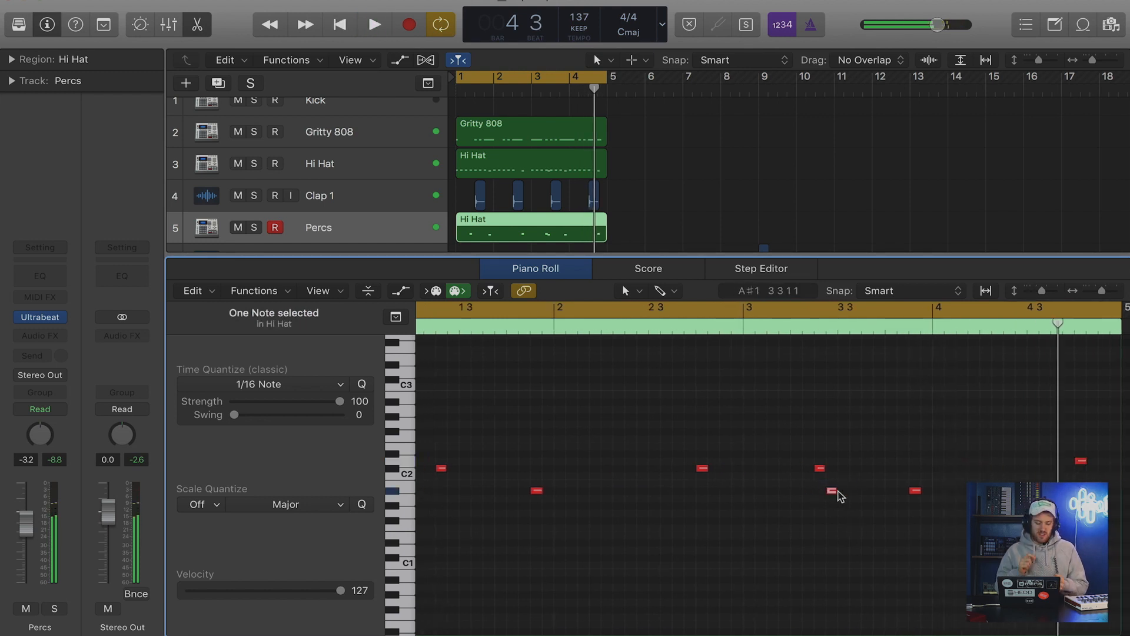
{"action": "left_click_drag", "start_coordinate": [838, 493], "coordinate": [831, 544]}
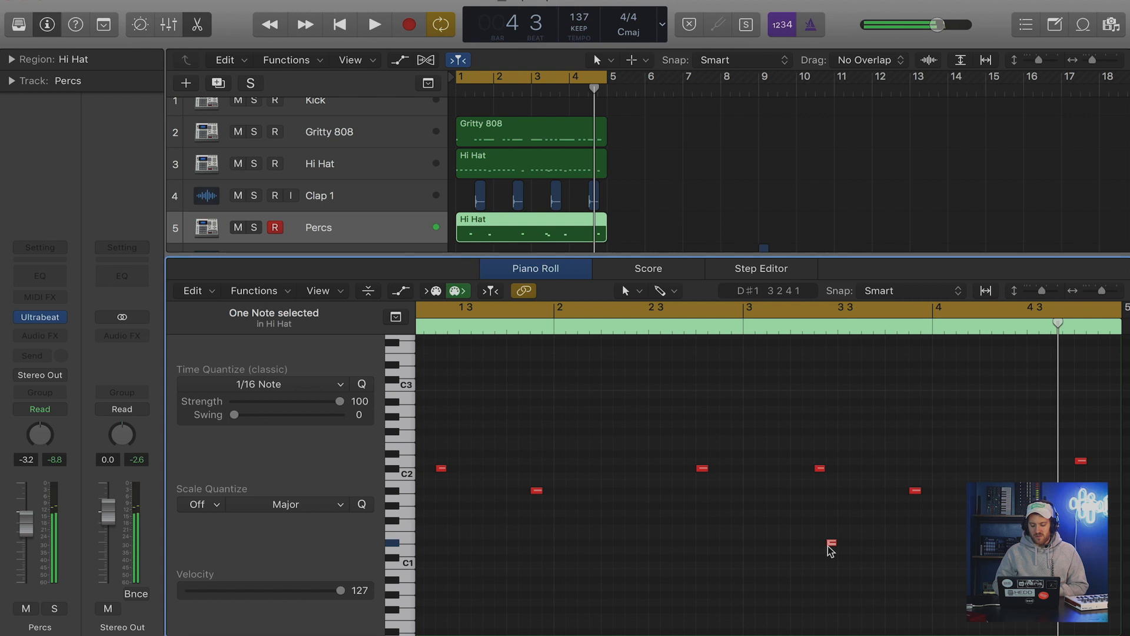
Raise the D#1 percussion note in bar 3 to G#2 and play the beat.
{"action": "scroll", "coordinate": [831, 546], "scroll_direction": "down", "scroll_amount": 2}
{"action": "scroll", "coordinate": [831, 547], "scroll_direction": "down", "scroll_amount": 2}
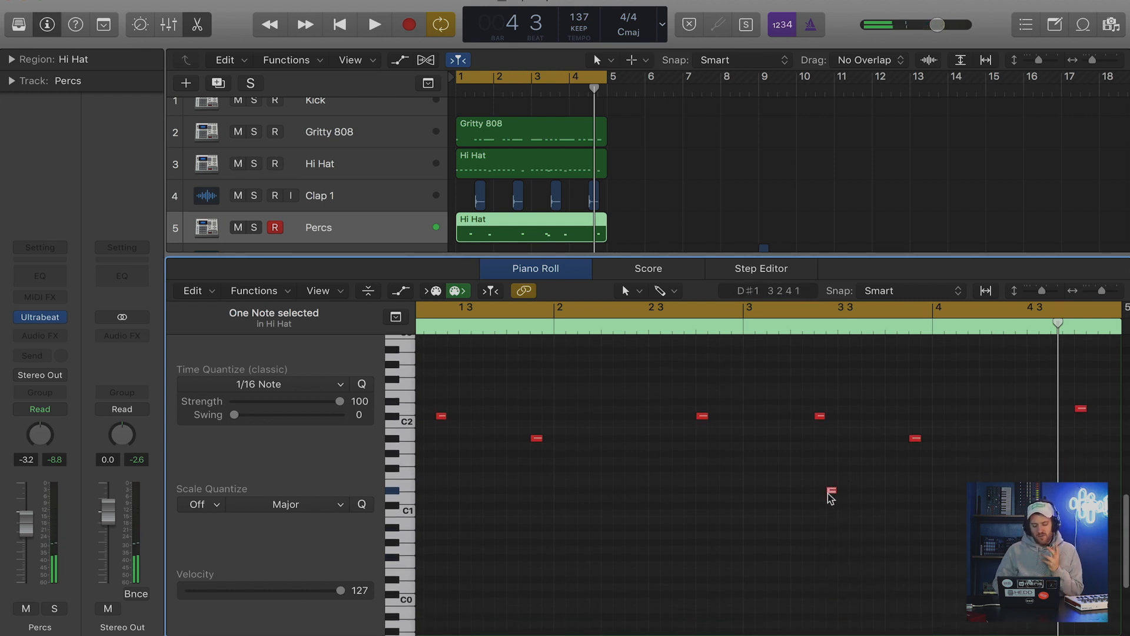
{"action": "left_click_drag", "start_coordinate": [832, 493], "coordinate": [832, 387]}
{"action": "key", "text": "space"}
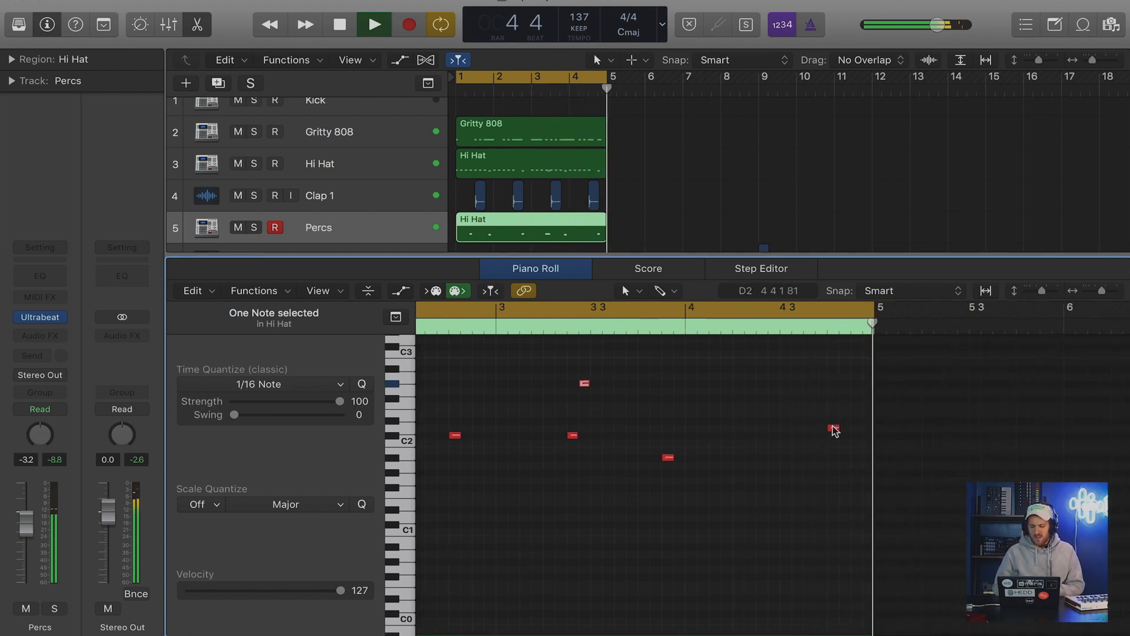
Stop playback and lower the percussion note on beat 4 of bar 4 to C#2.
{"action": "key", "text": "space"}
{"action": "left_click_drag", "start_coordinate": [834, 428], "coordinate": [833, 436]}
{"action": "left_click", "coordinate": [789, 413]}
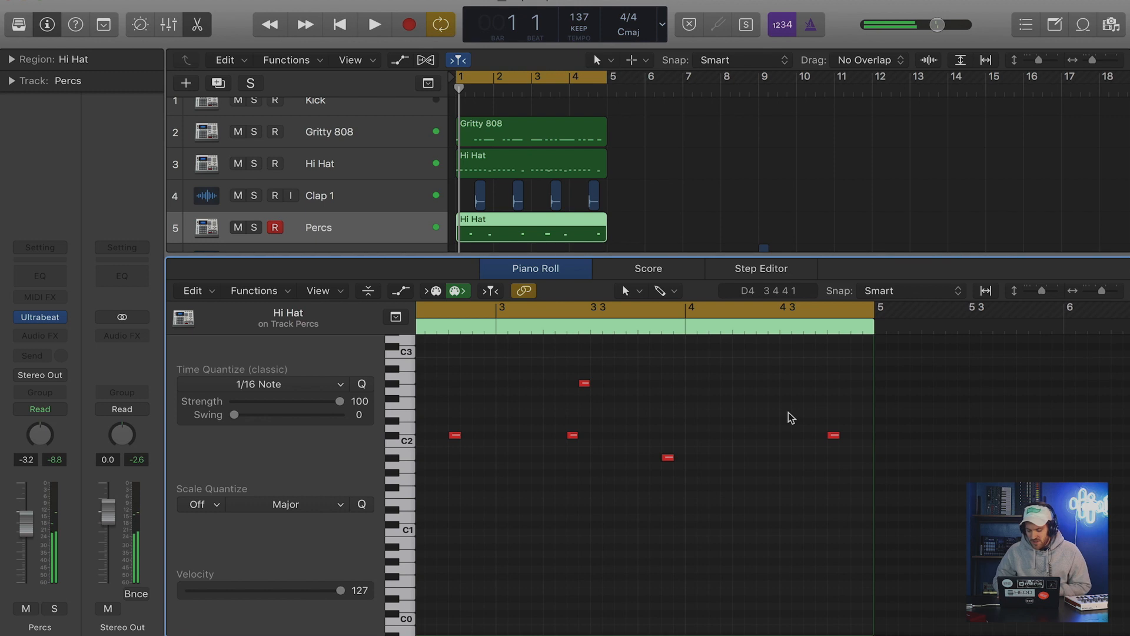
{"action": "scroll", "coordinate": [789, 412], "scroll_direction": "down", "scroll_amount": 3}
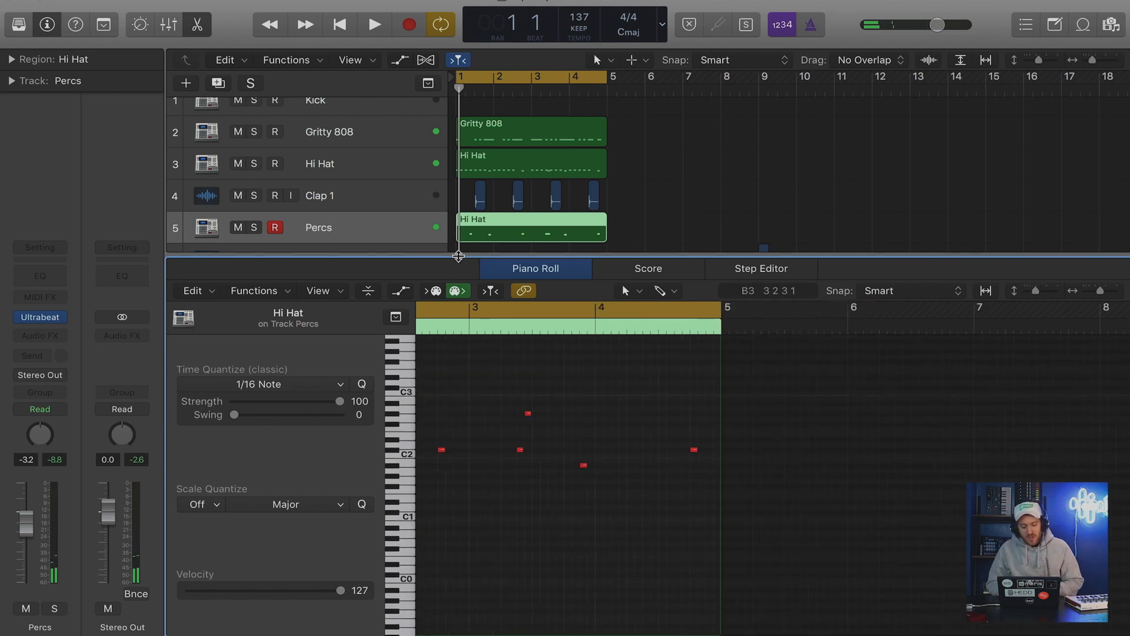
Close the note editor, duplicate the Percs track twice and copy its four-bar region onto both new tracks.
{"action": "key", "text": "e"}
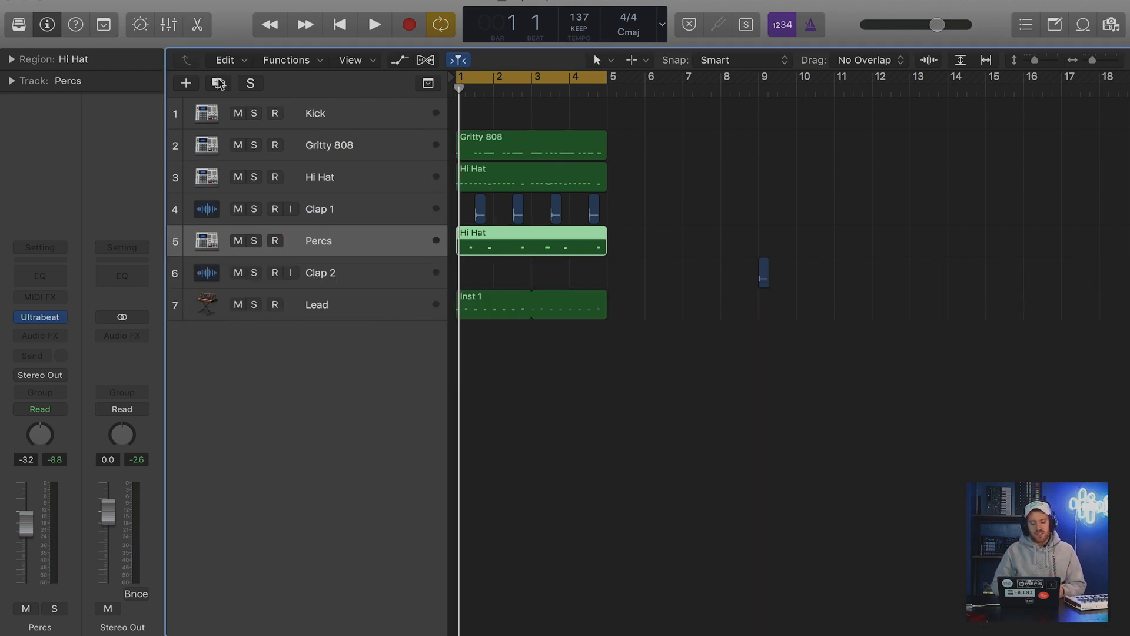
{"action": "left_click", "coordinate": [218, 83]}
{"action": "left_click", "coordinate": [219, 83]}
{"action": "left_click", "coordinate": [508, 254]}
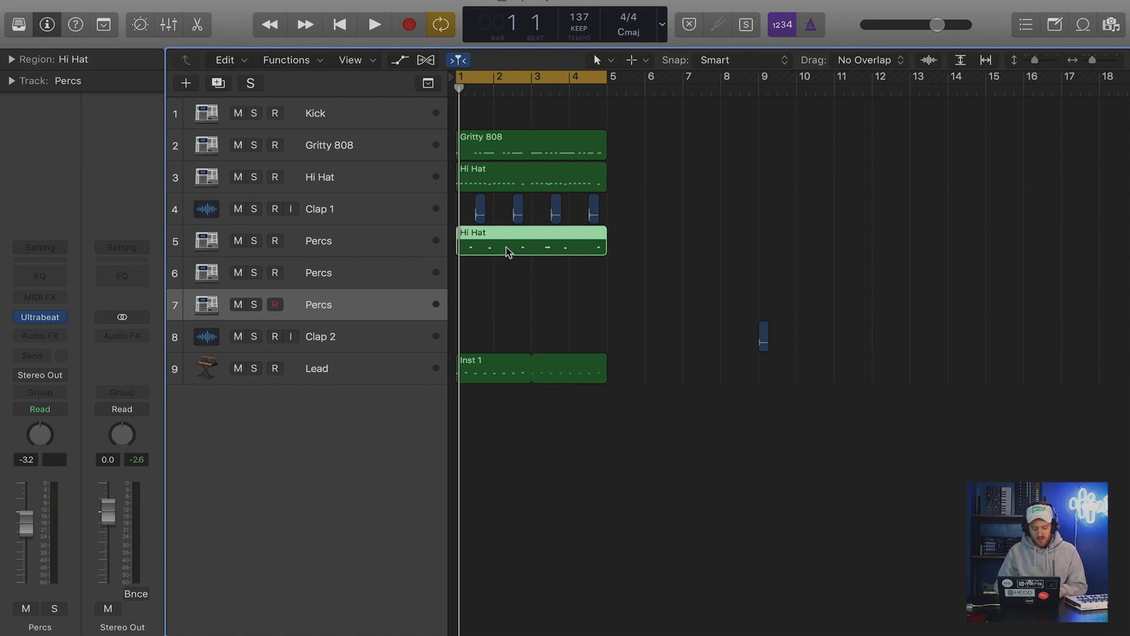
{"action": "left_click_drag", "start_coordinate": [507, 255], "coordinate": [506, 315]}
Delete the G#2 note and both A#1 notes from the region on Percs track 5.
{"action": "left_click", "coordinate": [511, 251]}
{"action": "double_click", "coordinate": [510, 252]}
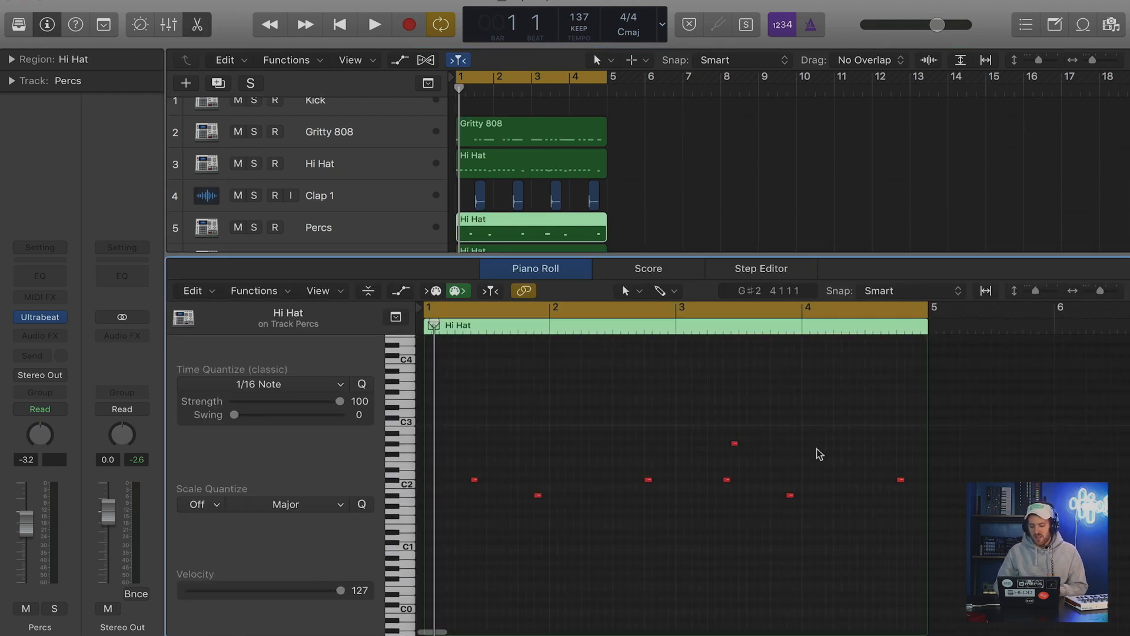
{"action": "left_click_drag", "start_coordinate": [822, 435], "coordinate": [715, 449]}
{"action": "key", "text": "Delete"}
{"action": "left_click_drag", "start_coordinate": [525, 490], "coordinate": [897, 498]}
{"action": "key", "text": "Delete"}
Delete all C#2 and A#1 notes from the region on Percs track 6, keeping only the G#2 note.
{"action": "scroll", "coordinate": [571, 156], "scroll_direction": "down", "scroll_amount": 2}
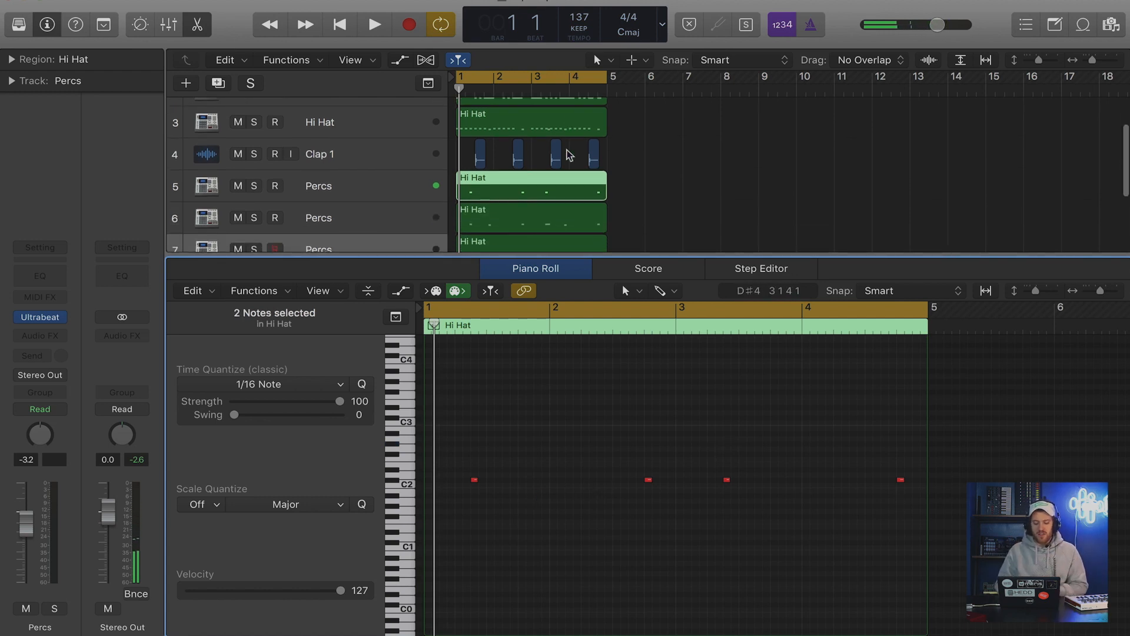
{"action": "left_click", "coordinate": [532, 213]}
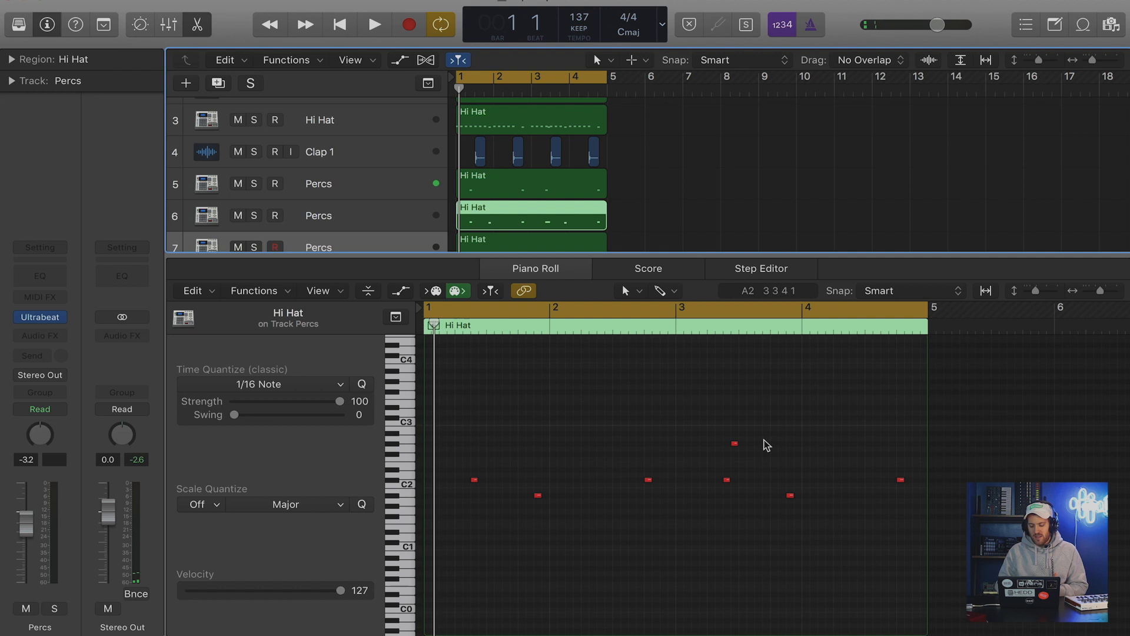
{"action": "left_click_drag", "start_coordinate": [918, 475], "coordinate": [459, 538]}
{"action": "key", "text": "Delete"}
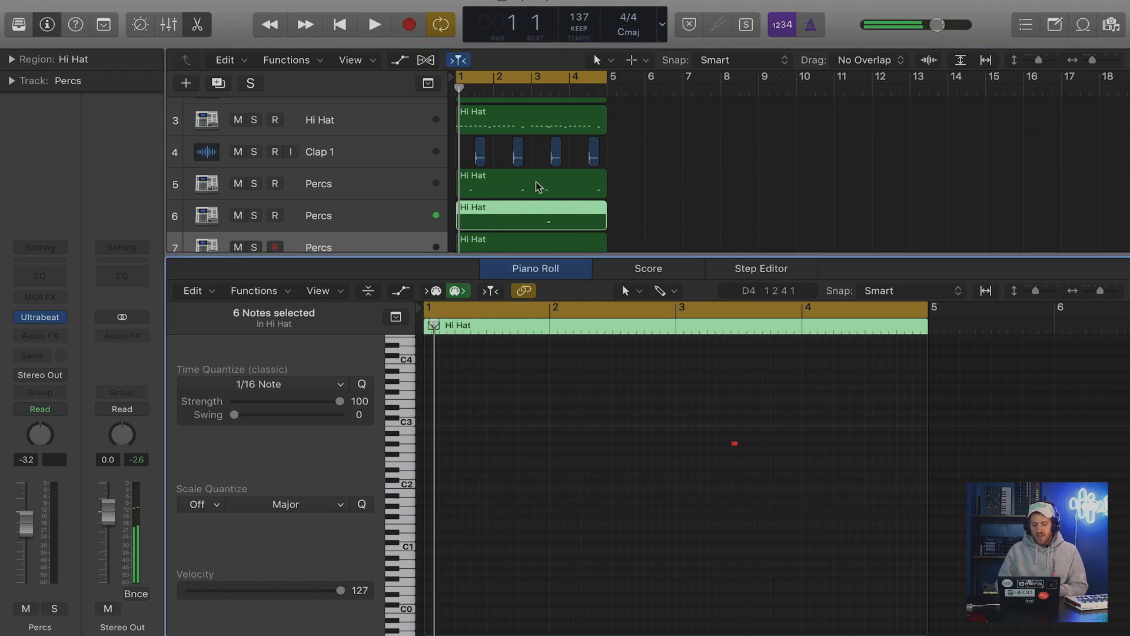
Delete the C#2 and G#2 notes from the region on Percs track 7, keeping only the A#1 notes.
{"action": "scroll", "coordinate": [535, 181], "scroll_direction": "down", "scroll_amount": 1}
{"action": "left_click", "coordinate": [532, 221]}
{"action": "left_click_drag", "start_coordinate": [914, 437], "coordinate": [462, 484]}
{"action": "key", "text": "Delete"}
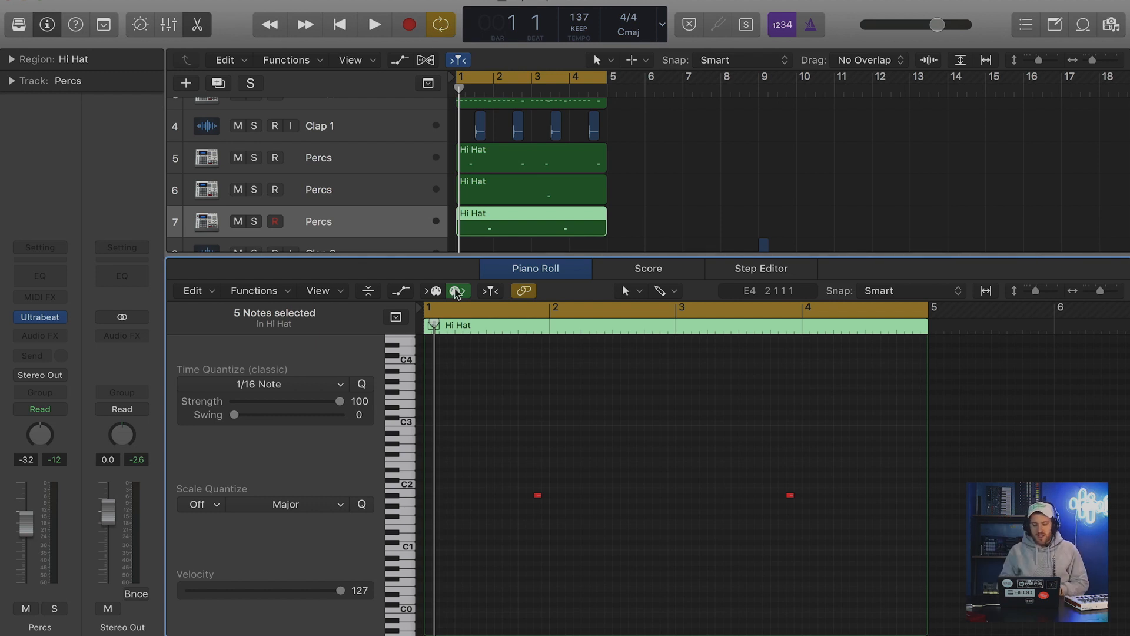
{"action": "left_click", "coordinate": [345, 188]}
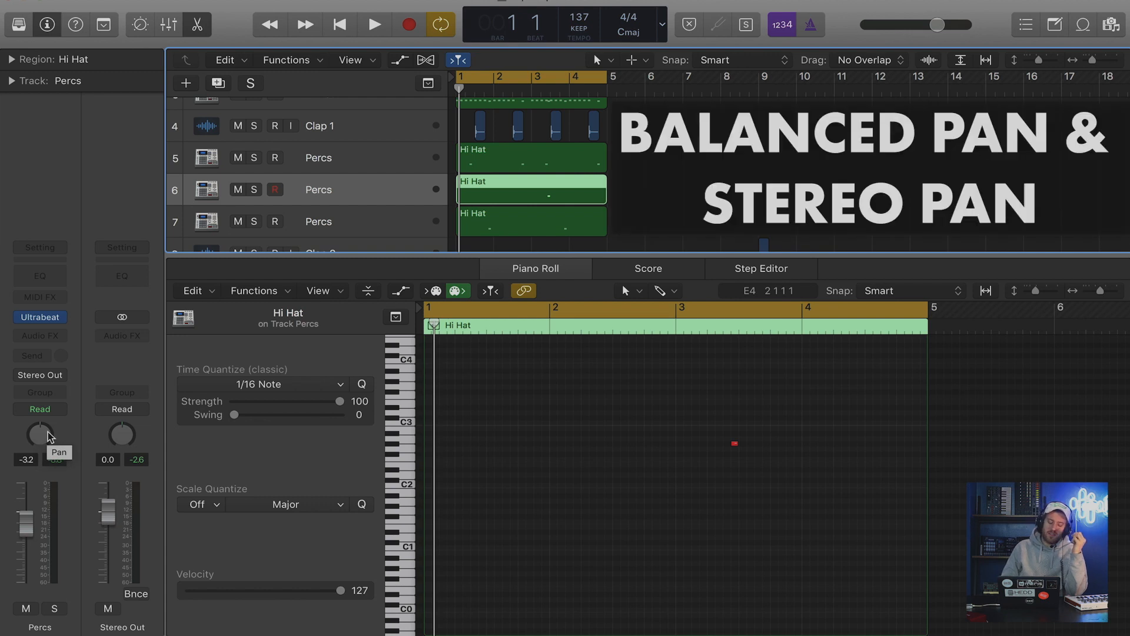
{"action": "right_click", "coordinate": [48, 433]}
{"action": "left_click", "coordinate": [95, 394]}
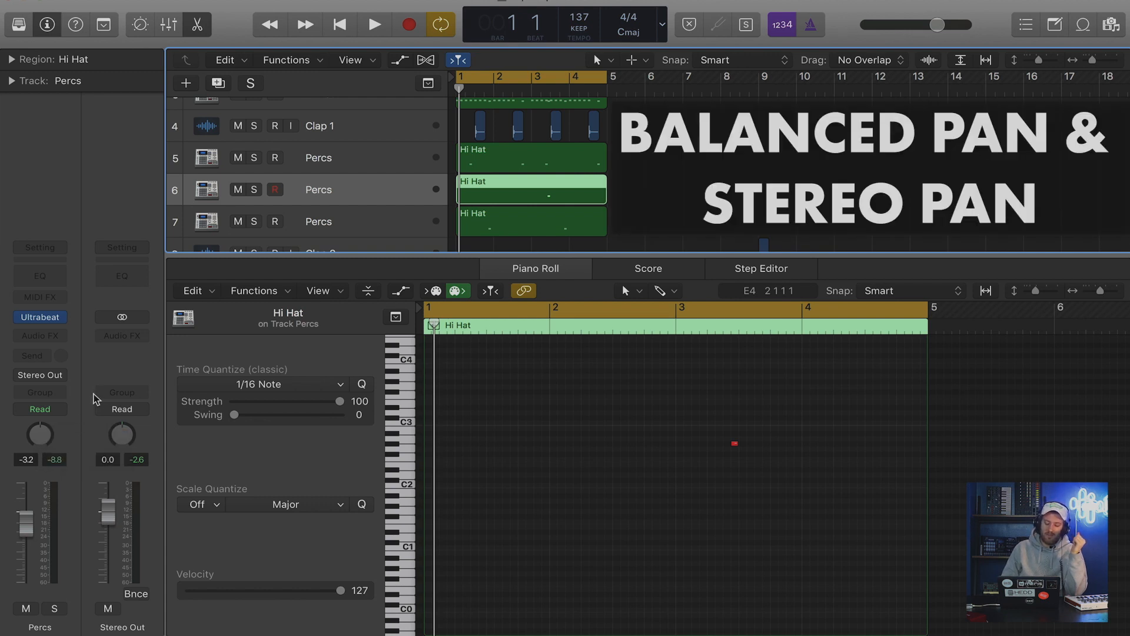
{"action": "left_click", "coordinate": [620, 188]}
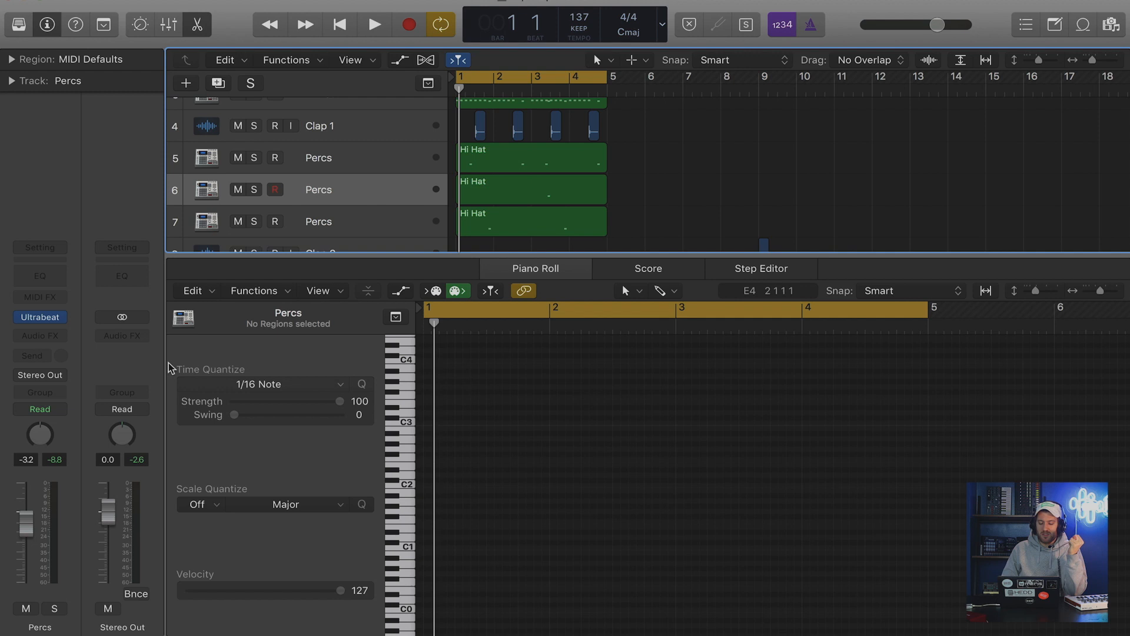
{"action": "left_click", "coordinate": [542, 197]}
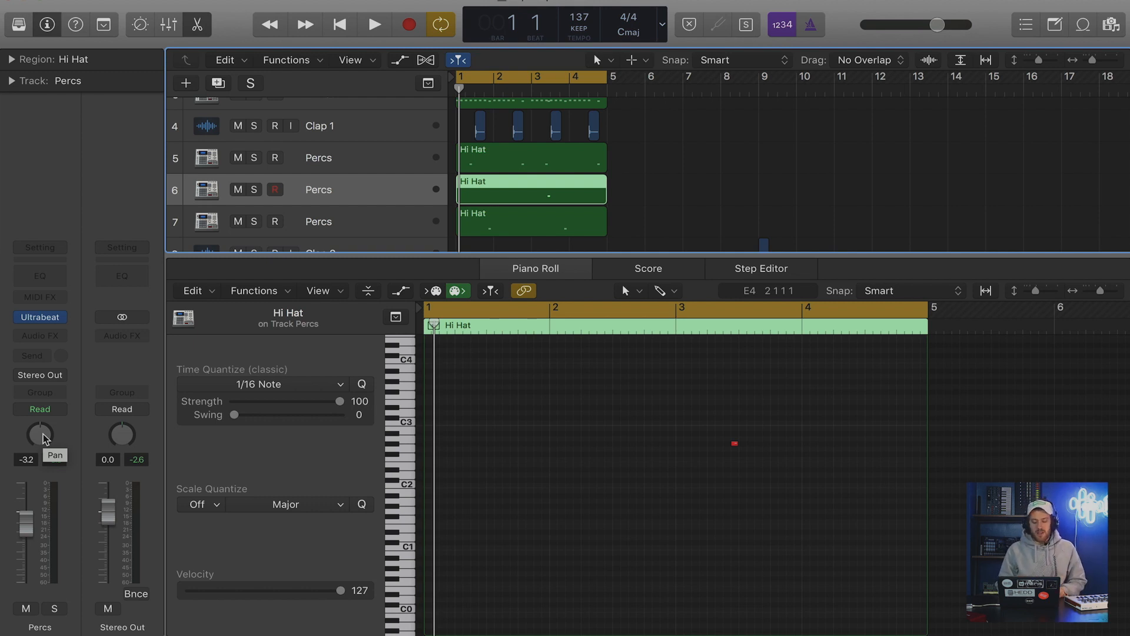
Solo the Hi Hat track, audition it with its balance turned fully left, then recentre it and switch solo off.
{"action": "scroll", "coordinate": [405, 176], "scroll_direction": "up", "scroll_amount": 2}
{"action": "left_click", "coordinate": [360, 125]}
{"action": "left_click", "coordinate": [254, 132]}
{"action": "key", "text": "space"}
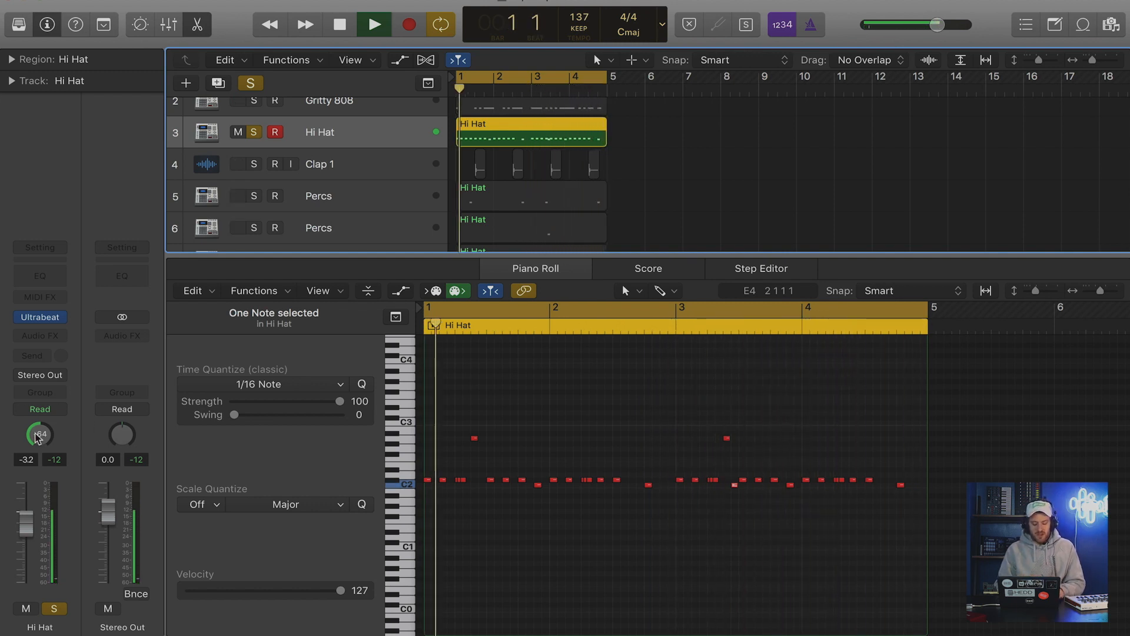
{"action": "key", "text": "space"}
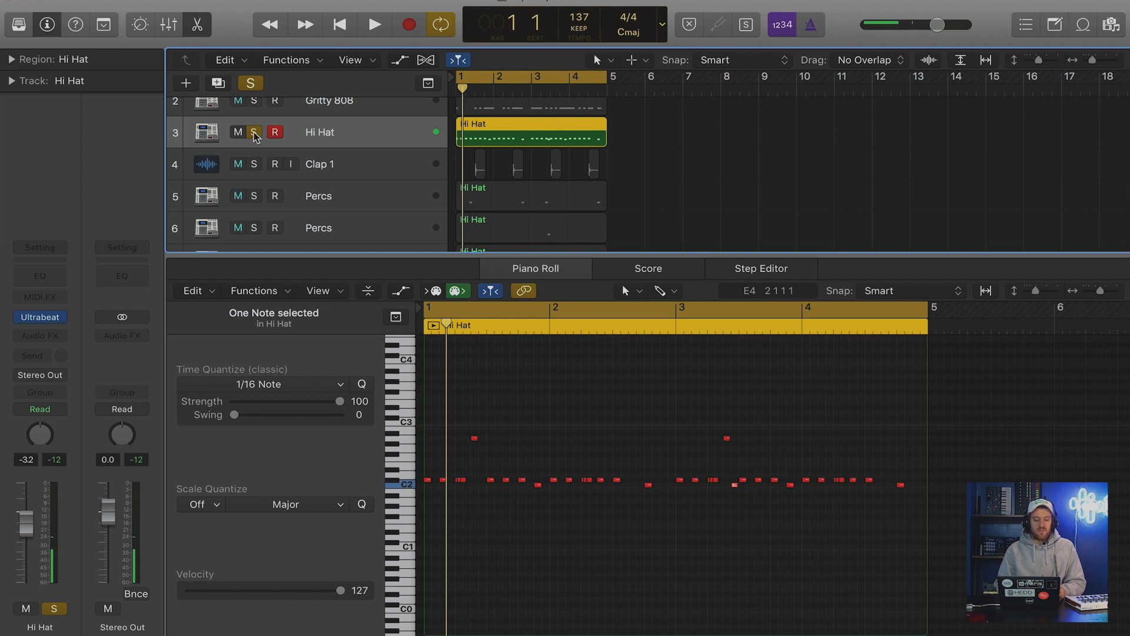
{"action": "left_click", "coordinate": [255, 133]}
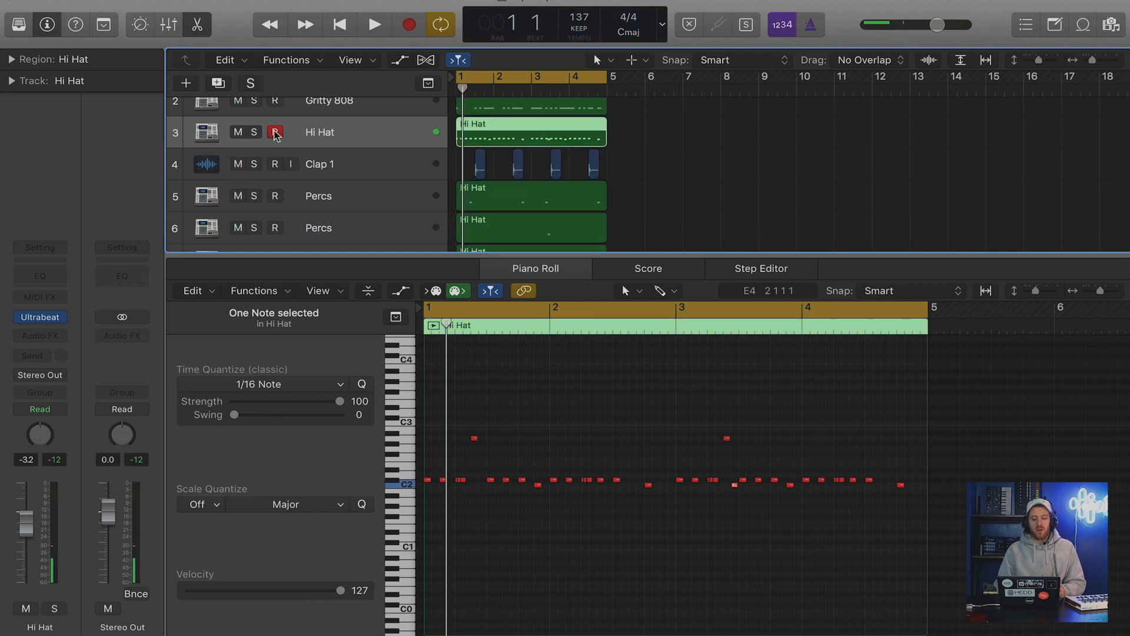
Switch the pan mode of Percs track 6 from Balance to Stereo Pan.
{"action": "left_click", "coordinate": [361, 196]}
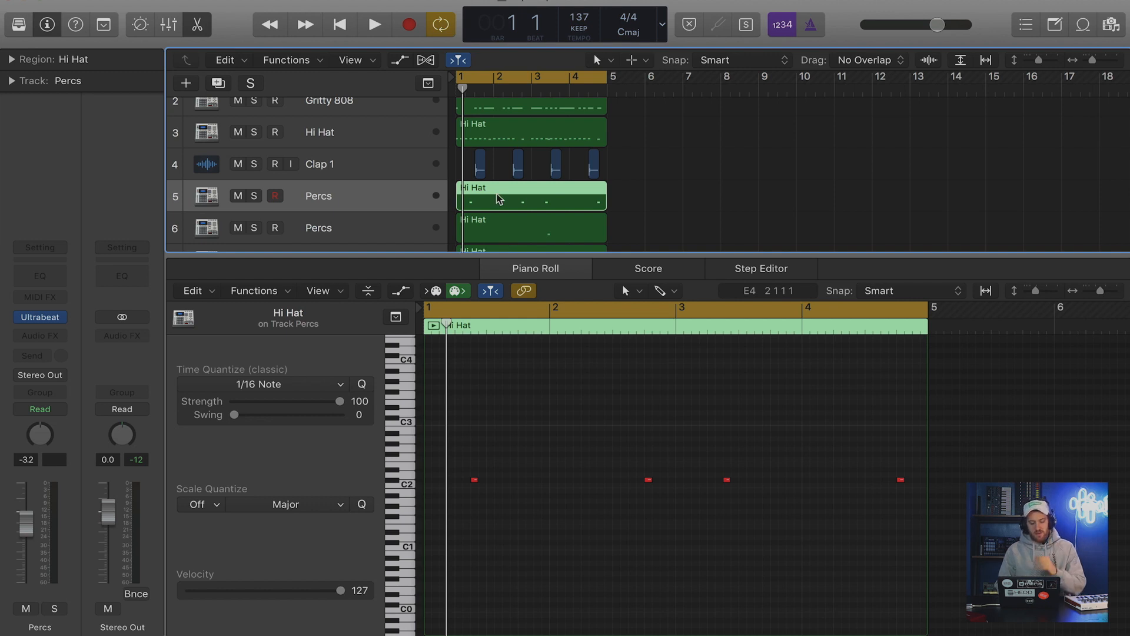
{"action": "left_click", "coordinate": [373, 227]}
{"action": "scroll", "coordinate": [530, 185], "scroll_direction": "down", "scroll_amount": 3}
{"action": "right_click", "coordinate": [40, 435]}
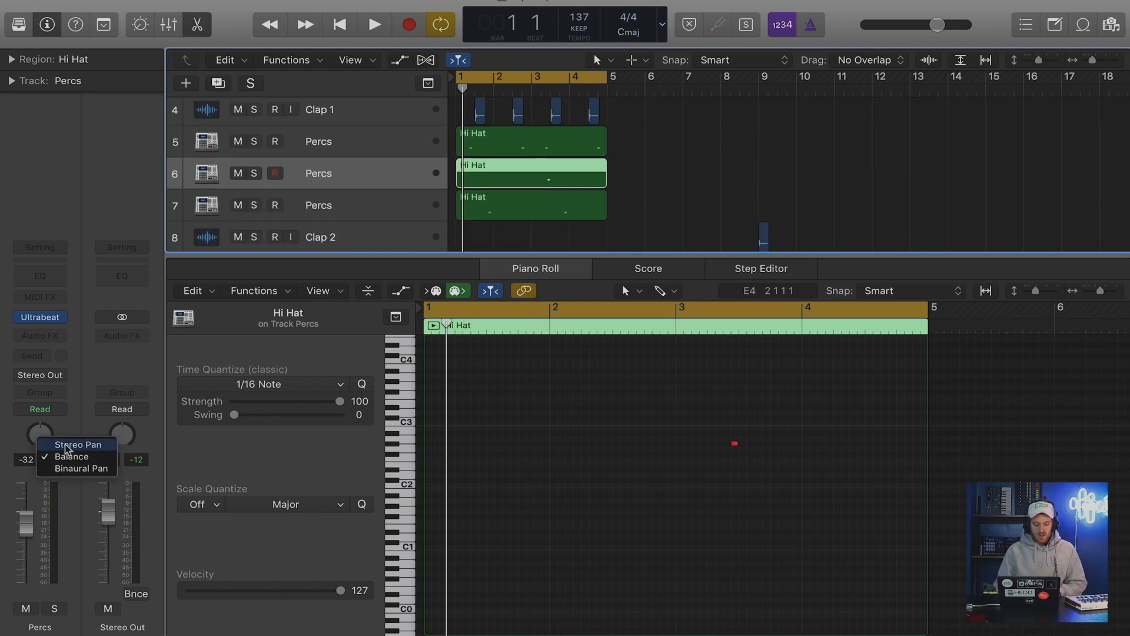
{"action": "left_click", "coordinate": [70, 445]}
Switch Percs track 7 to Stereo Pan and pan it to -34.
{"action": "left_click", "coordinate": [545, 192]}
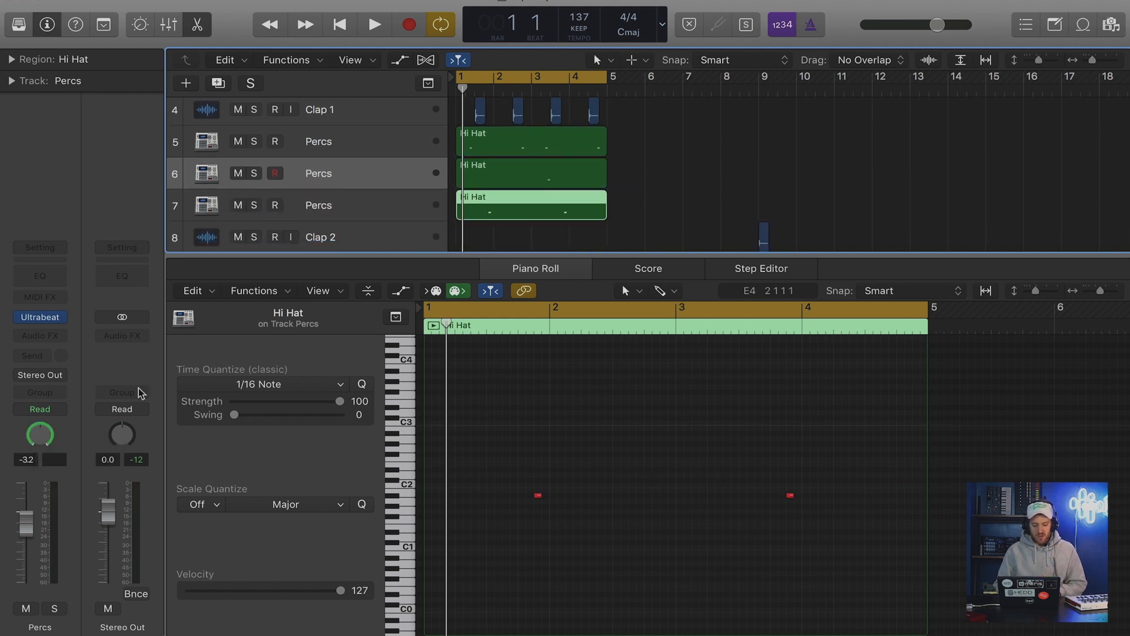
{"action": "left_click", "coordinate": [368, 214]}
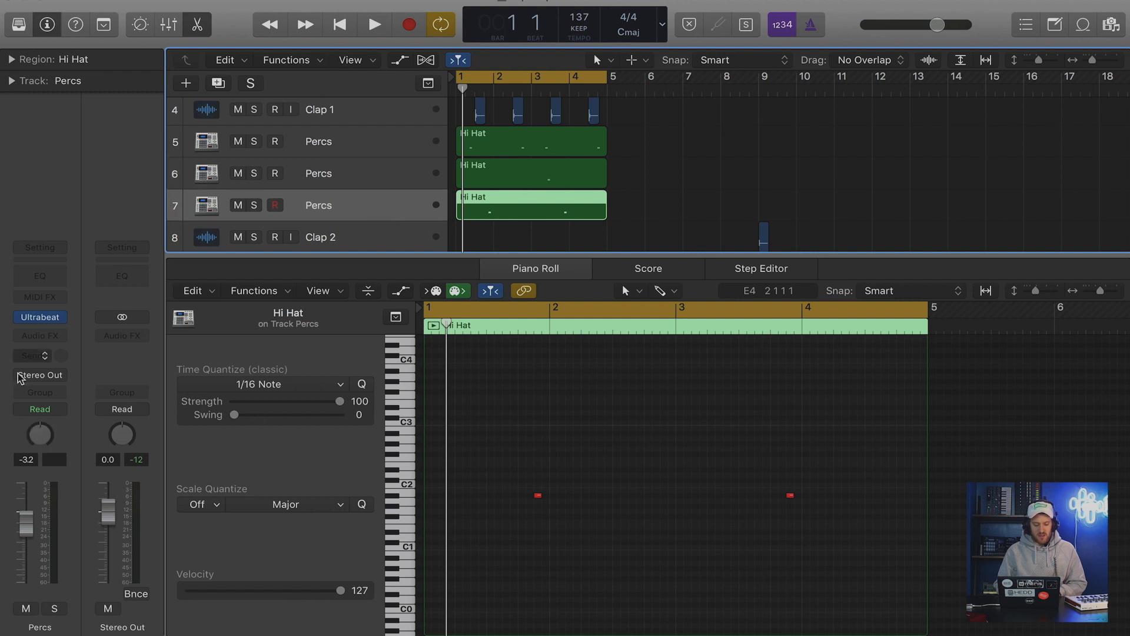
{"action": "right_click", "coordinate": [40, 436]}
{"action": "left_click", "coordinate": [65, 442]}
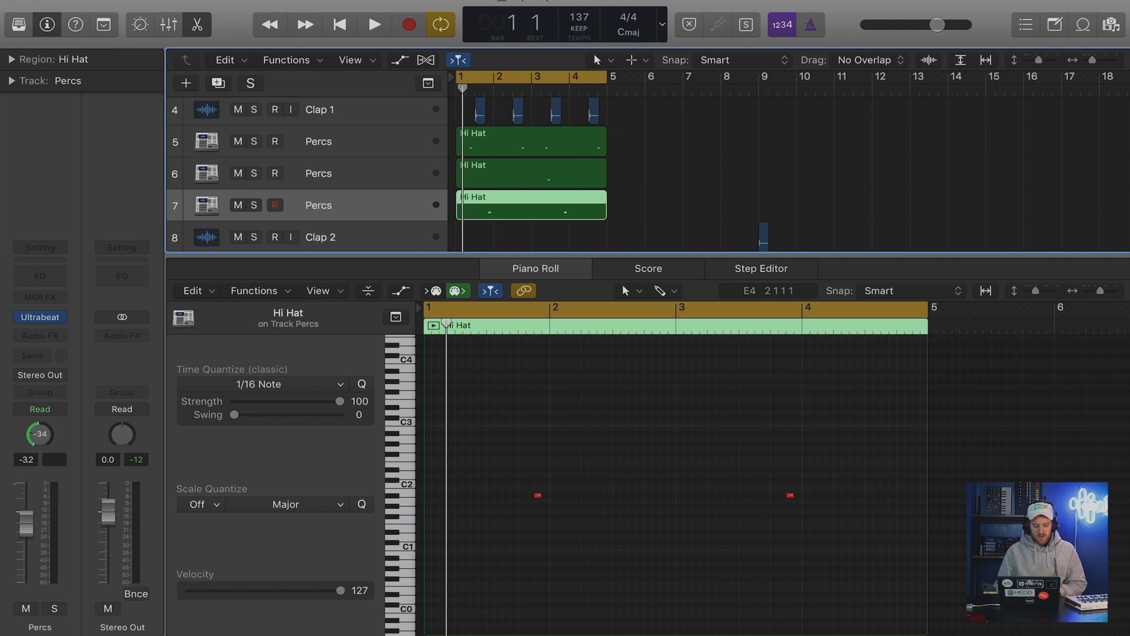
Toggle Percs track 6 to Balance and back to Stereo Pan, and pan it to +43.
{"action": "left_click", "coordinate": [339, 161]}
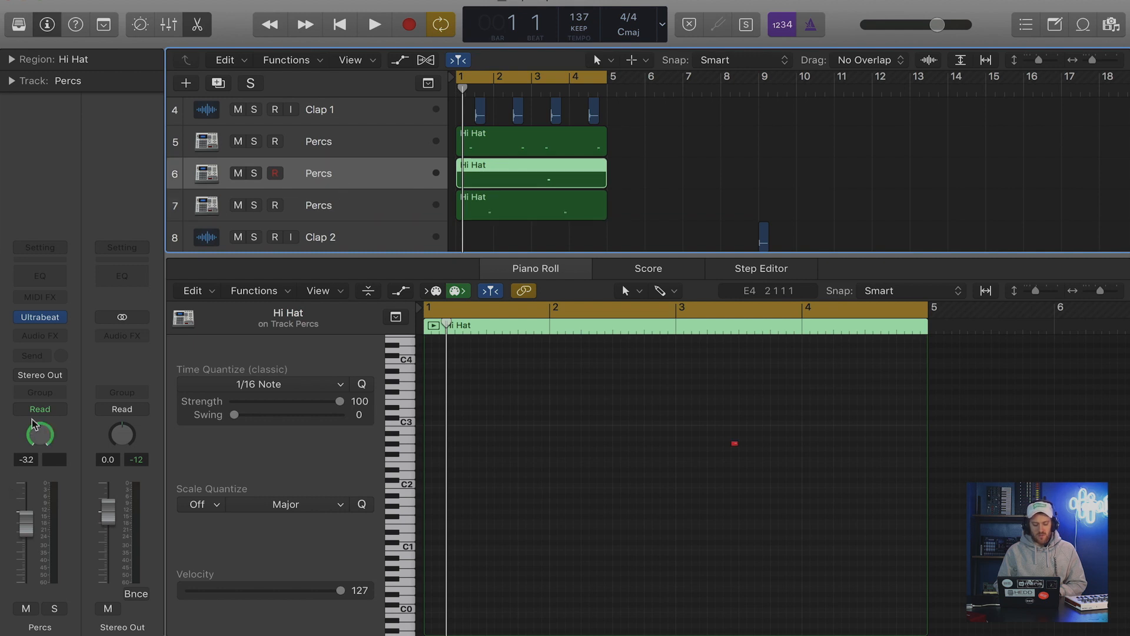
{"action": "right_click", "coordinate": [36, 439]}
{"action": "left_click", "coordinate": [42, 437]}
{"action": "right_click", "coordinate": [42, 436]}
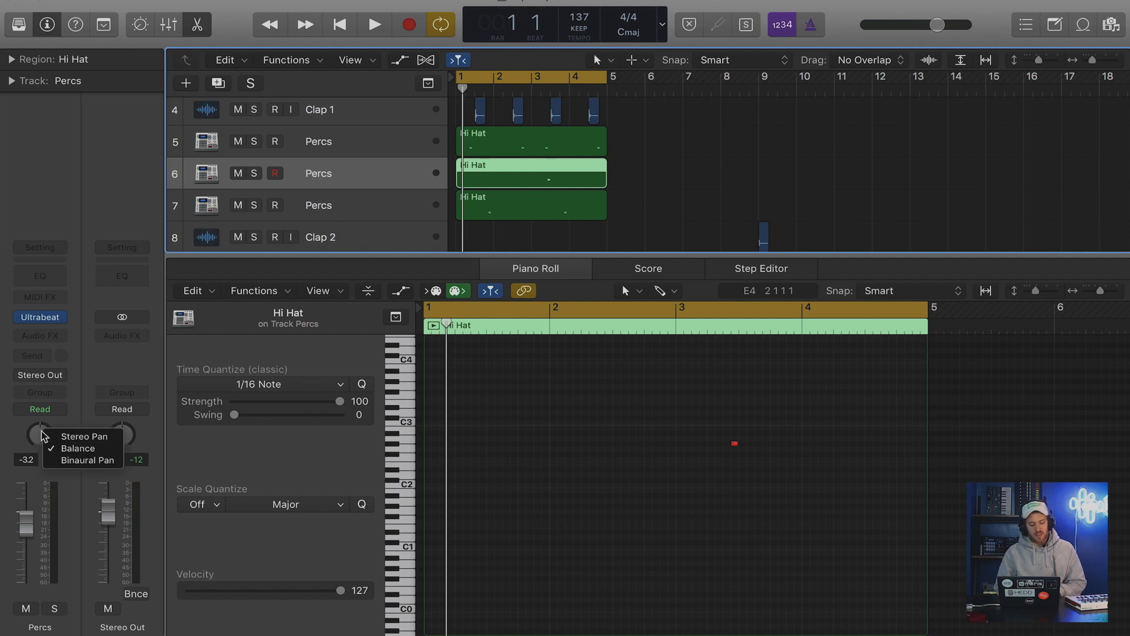
{"action": "left_click", "coordinate": [87, 439]}
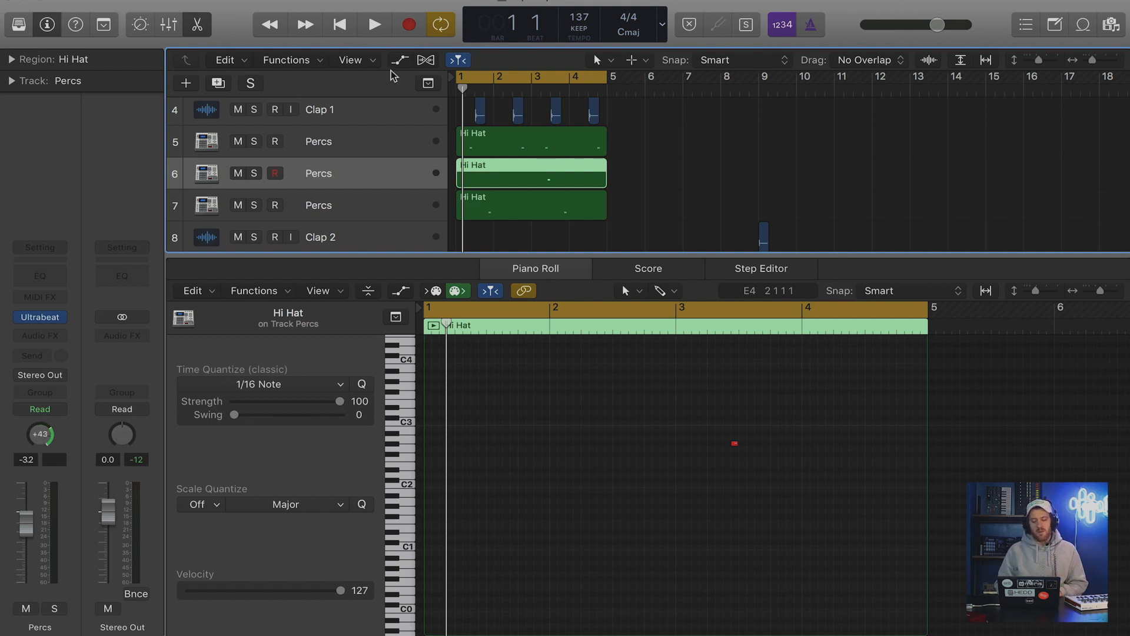
Switch Percs track 5 to Stereo Pan and pan it to +16.
{"action": "left_click", "coordinate": [348, 141]}
{"action": "right_click", "coordinate": [45, 435]}
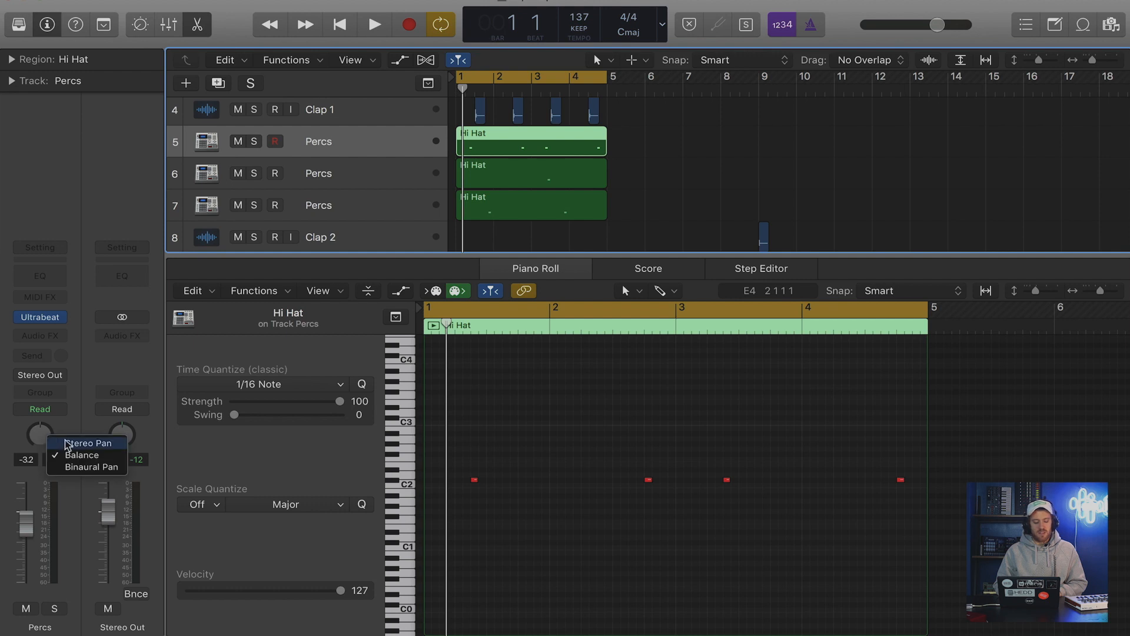
{"action": "left_click", "coordinate": [55, 443]}
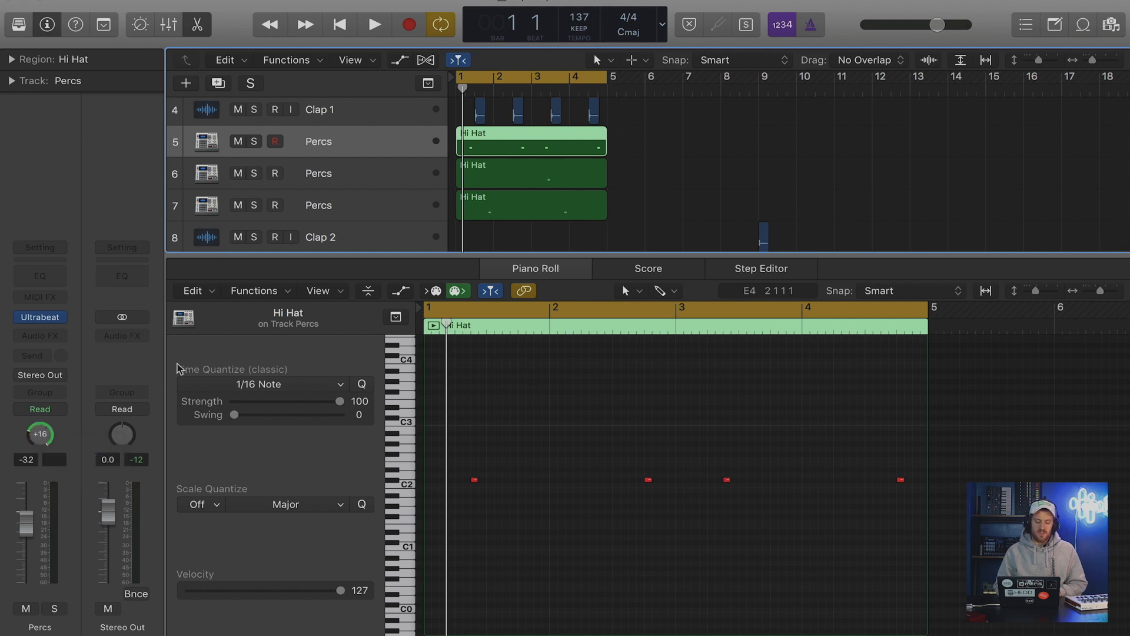
While the beat plays, set the pan of Percs track 7 to -52 and of Percs track 6 to +47.
{"action": "key", "text": "space"}
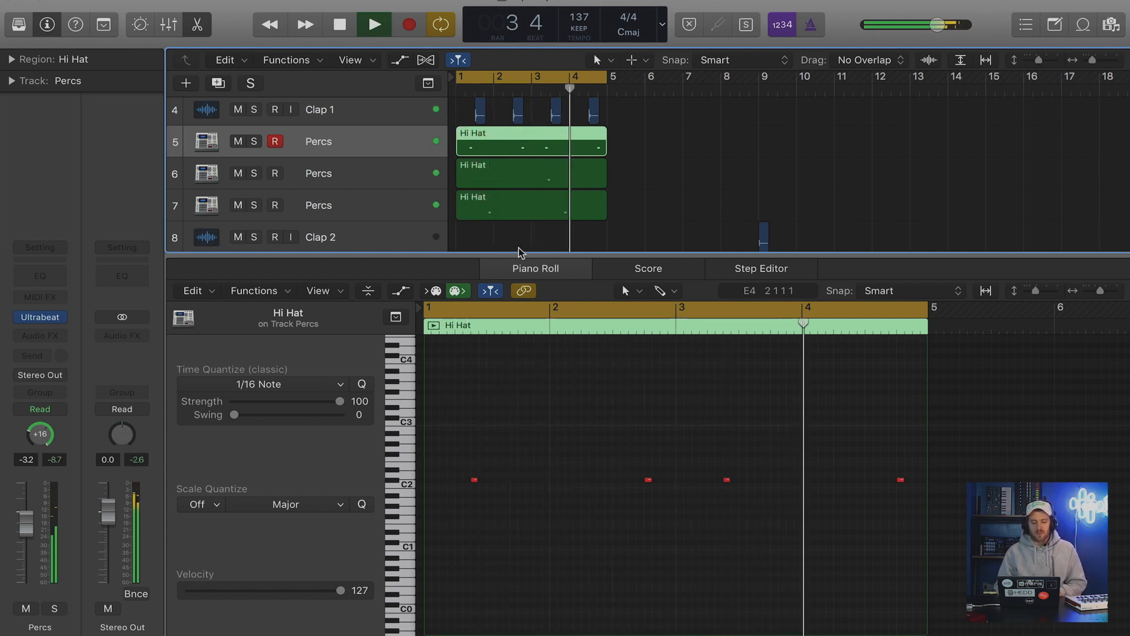
{"action": "left_click", "coordinate": [382, 207]}
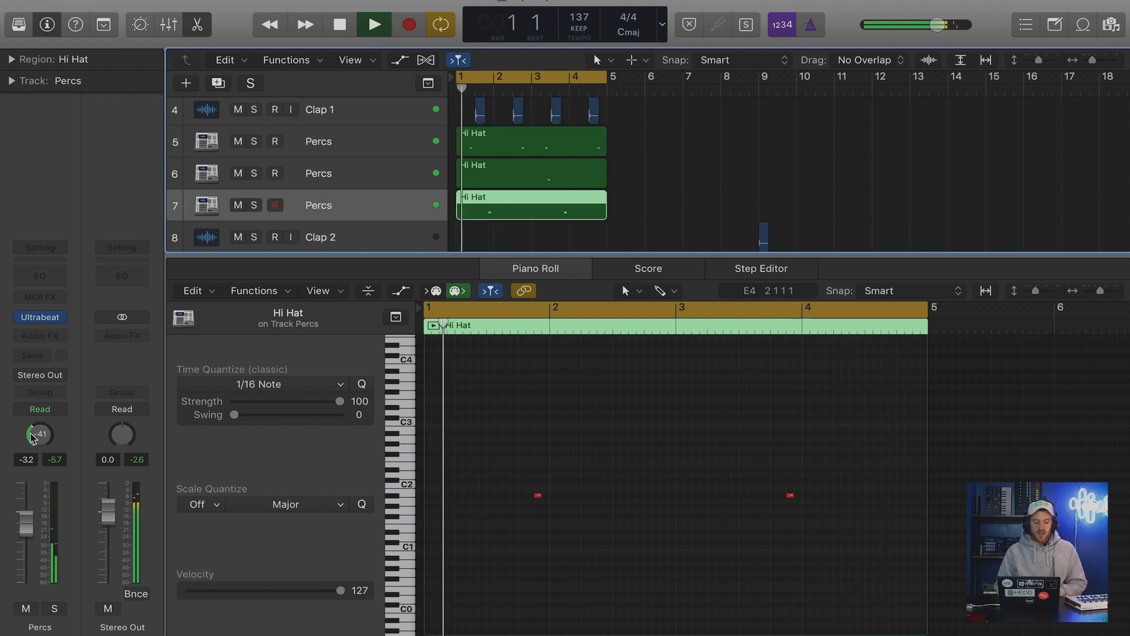
{"action": "left_click_drag", "start_coordinate": [38, 434], "coordinate": [37, 446]}
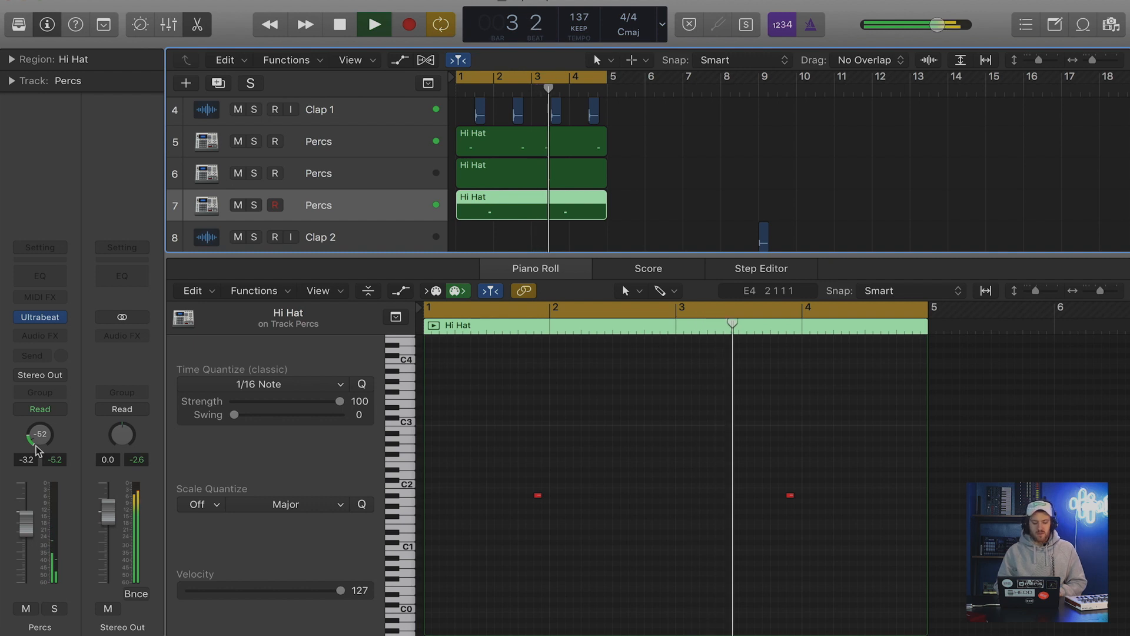
{"action": "left_click", "coordinate": [350, 176]}
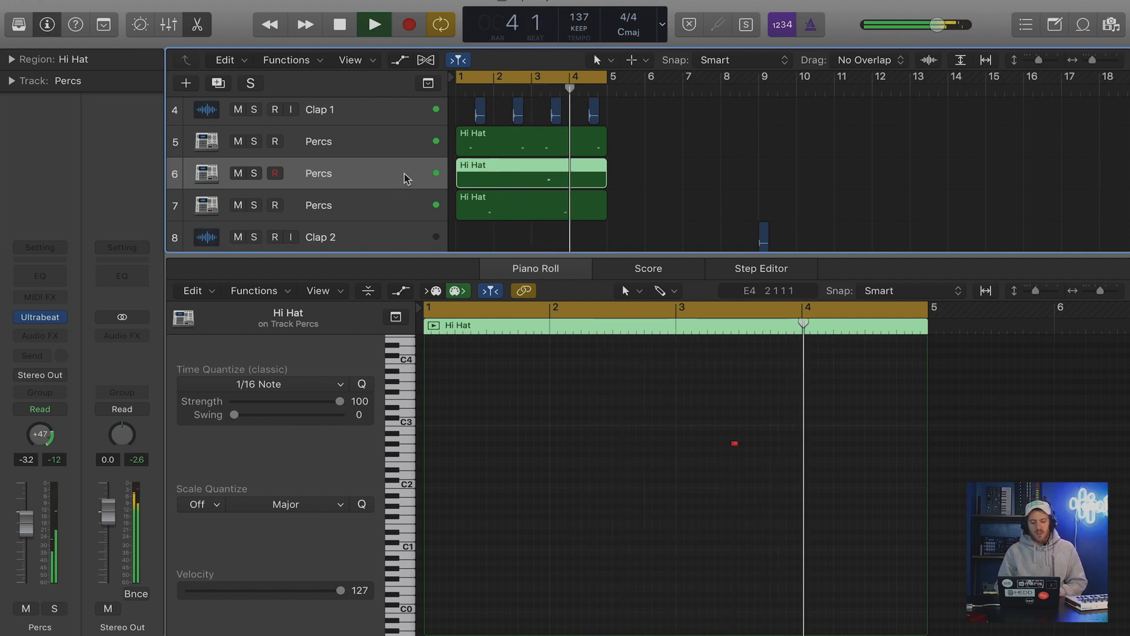
{"action": "key", "text": "space"}
Solo Percs track 7, turn off cycle mode and play its first bar to hear the panning.
{"action": "left_click", "coordinate": [347, 205]}
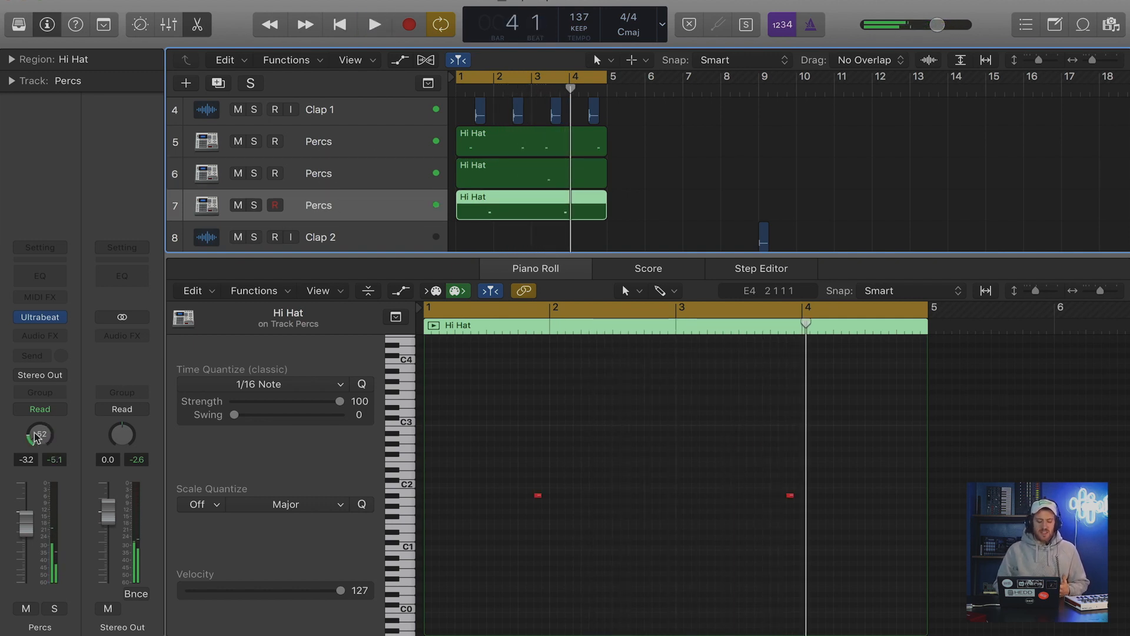
{"action": "key", "text": "s"}
{"action": "left_click", "coordinate": [475, 90]}
{"action": "key", "text": "space"}
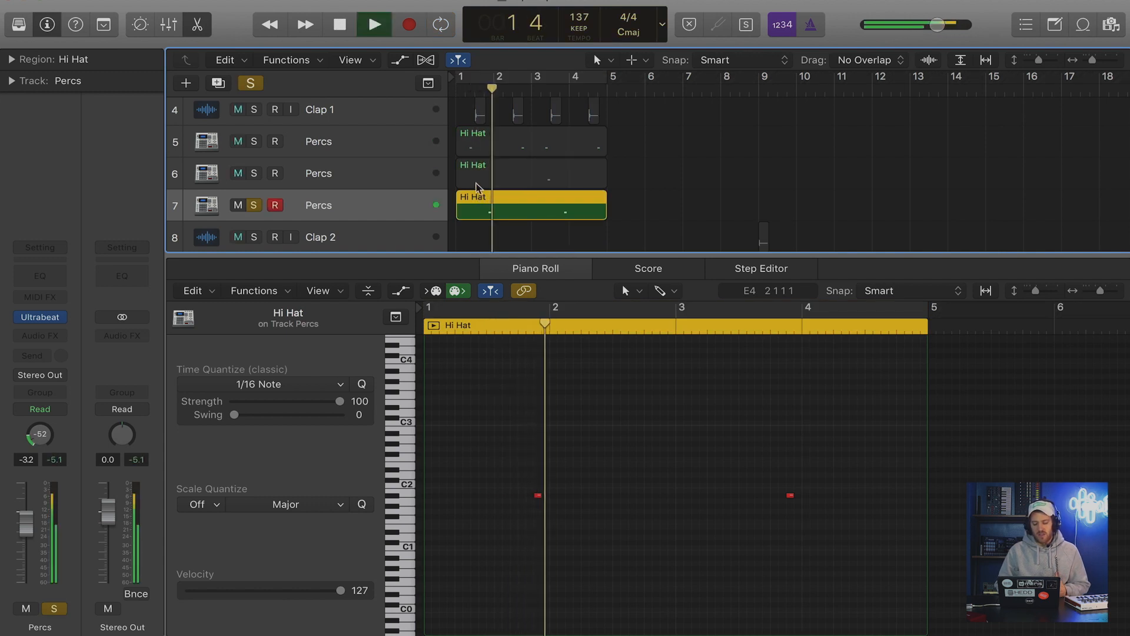
{"action": "key", "text": "space"}
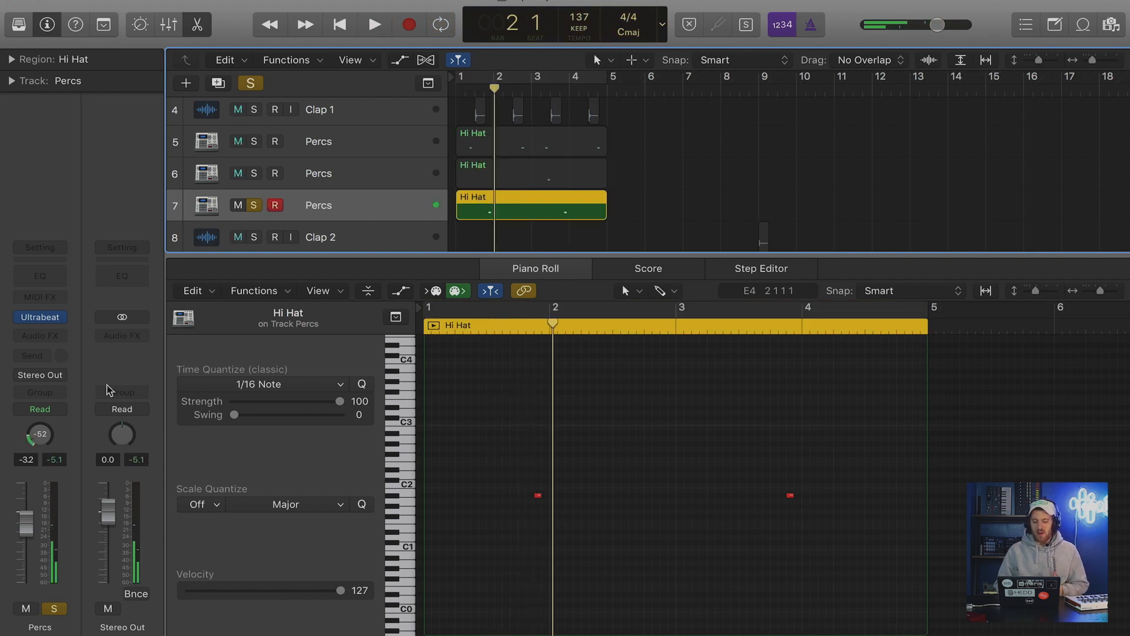
Unsolo Percs track 7, pan Percs track 5 to -54 and play the beat from the start in cycle mode.
{"action": "left_click", "coordinate": [254, 205]}
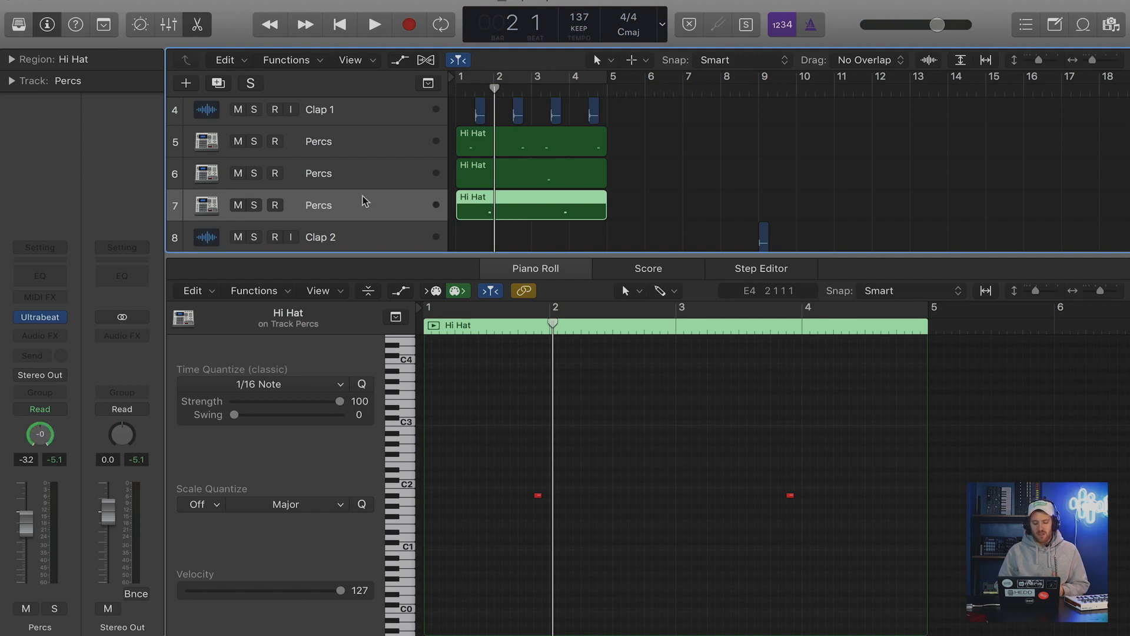
{"action": "left_click", "coordinate": [351, 150]}
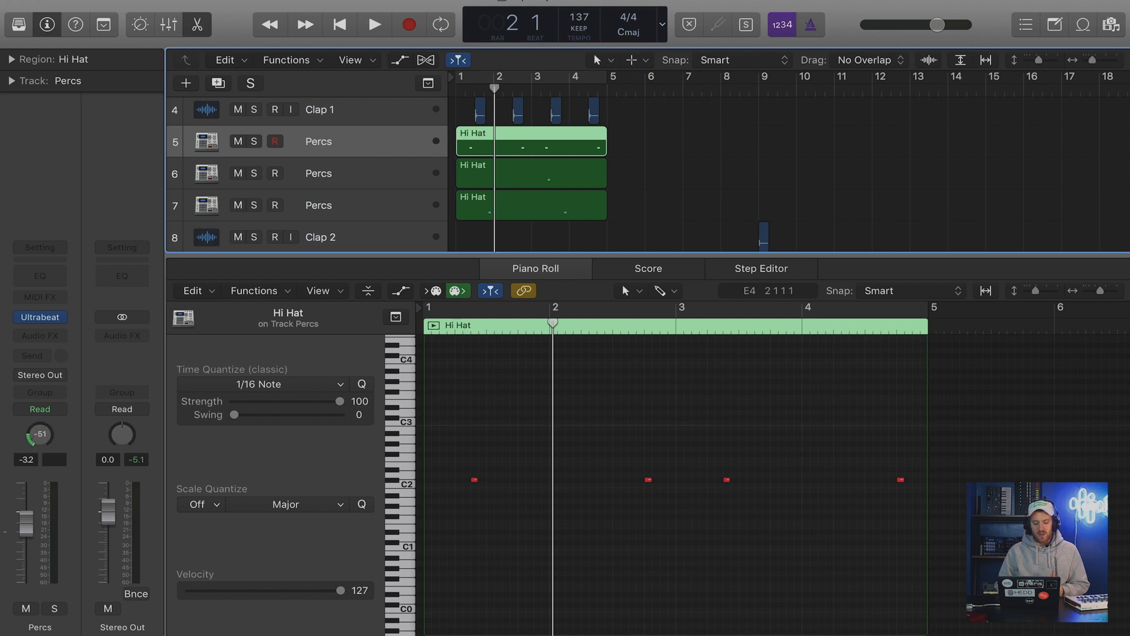
{"action": "key", "text": "Return"}
{"action": "key", "text": "space"}
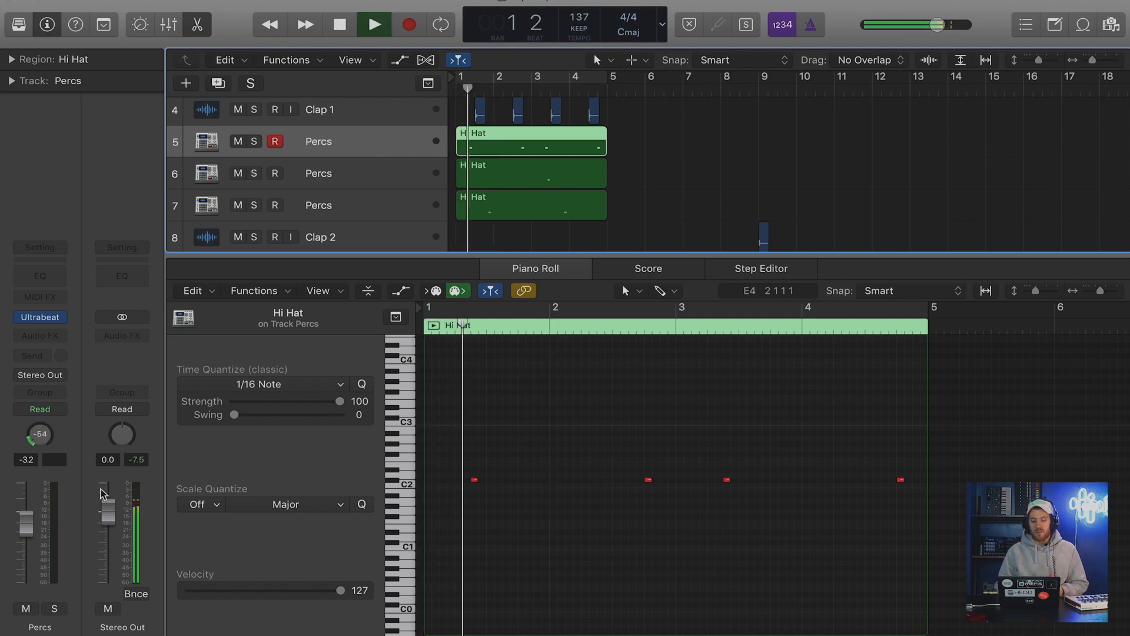
{"action": "key", "text": "c"}
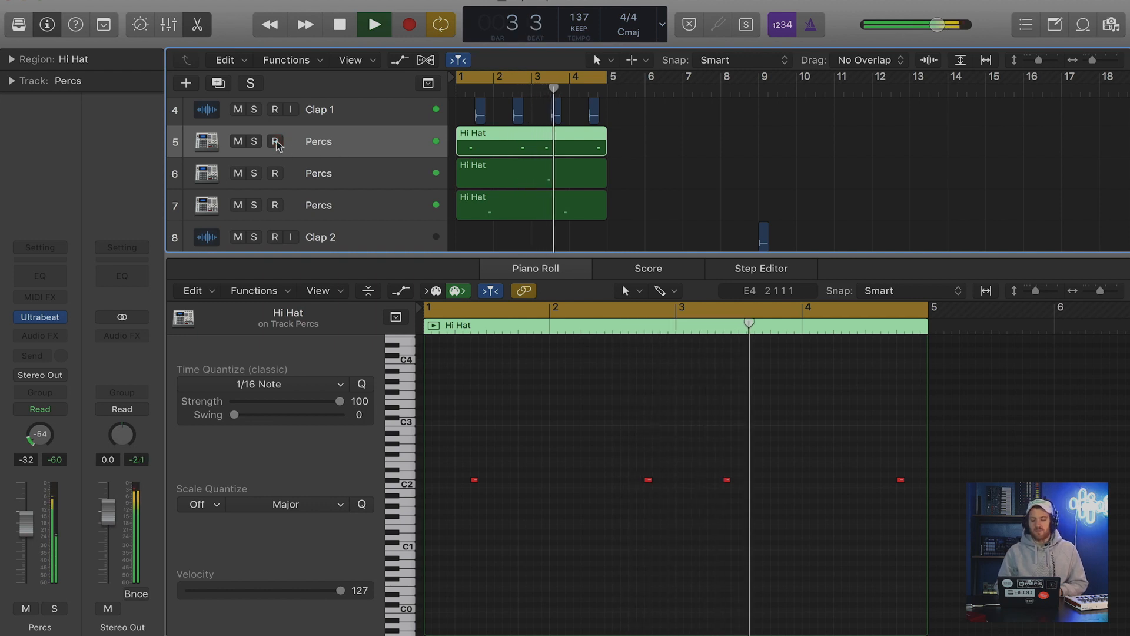
Raise the volume of Percs track 6 to 1.2 dB while the beat plays, and stop playback.
{"action": "left_click", "coordinate": [349, 185]}
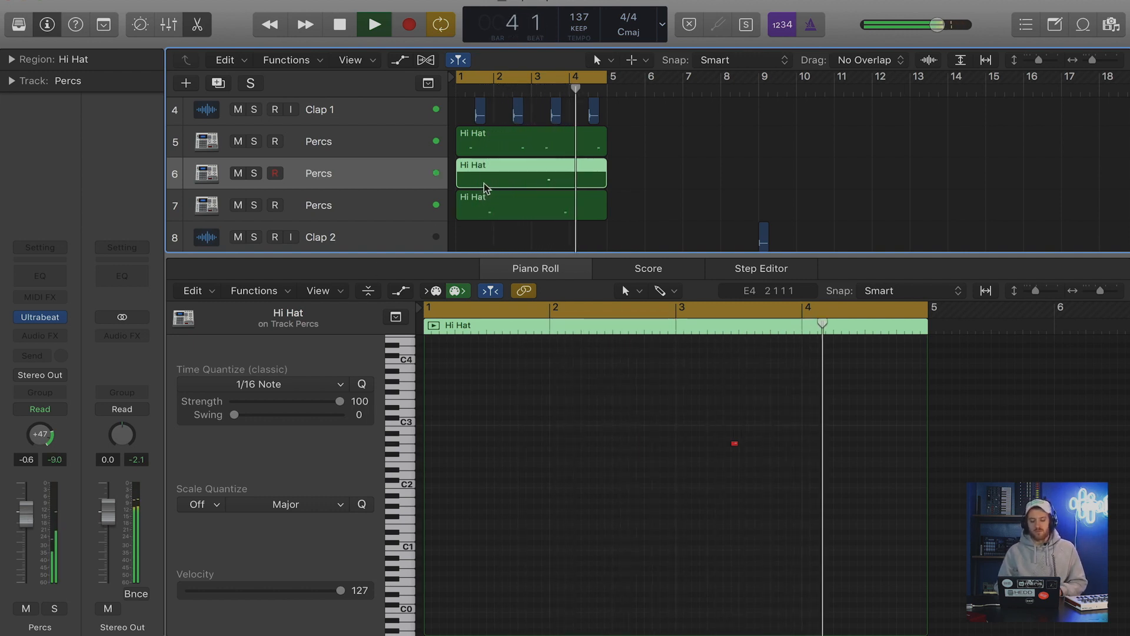
{"action": "key", "text": "space"}
{"action": "key", "text": "e"}
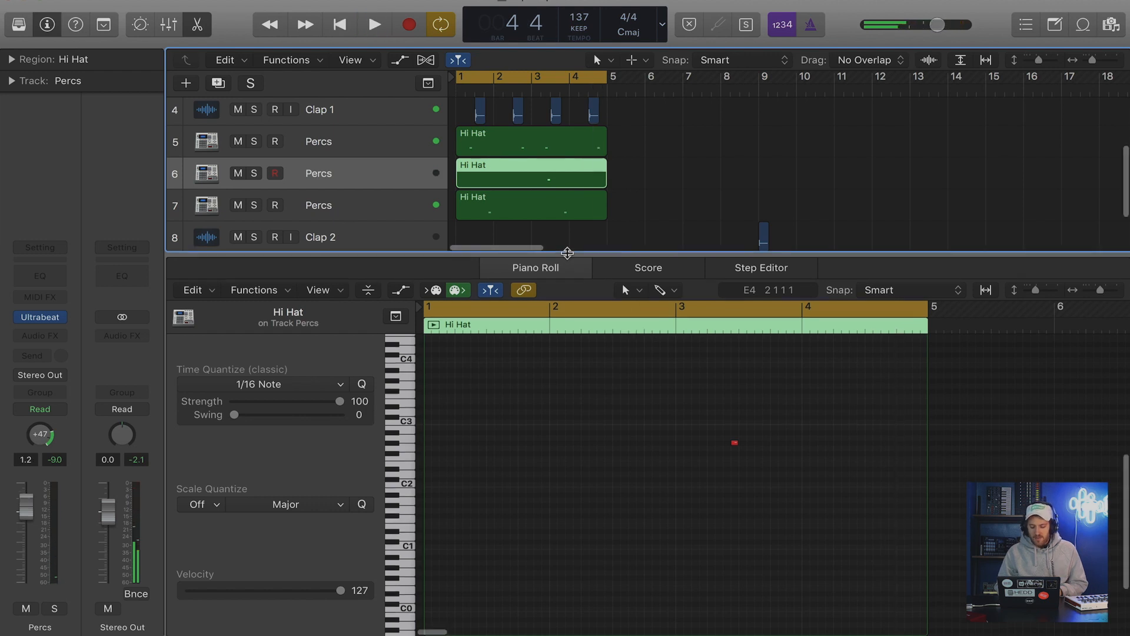
Set the volume of Percs track 7 to -2.4 dB and pan it to +12.
{"action": "left_click", "coordinate": [564, 299]}
{"action": "left_click", "coordinate": [351, 312]}
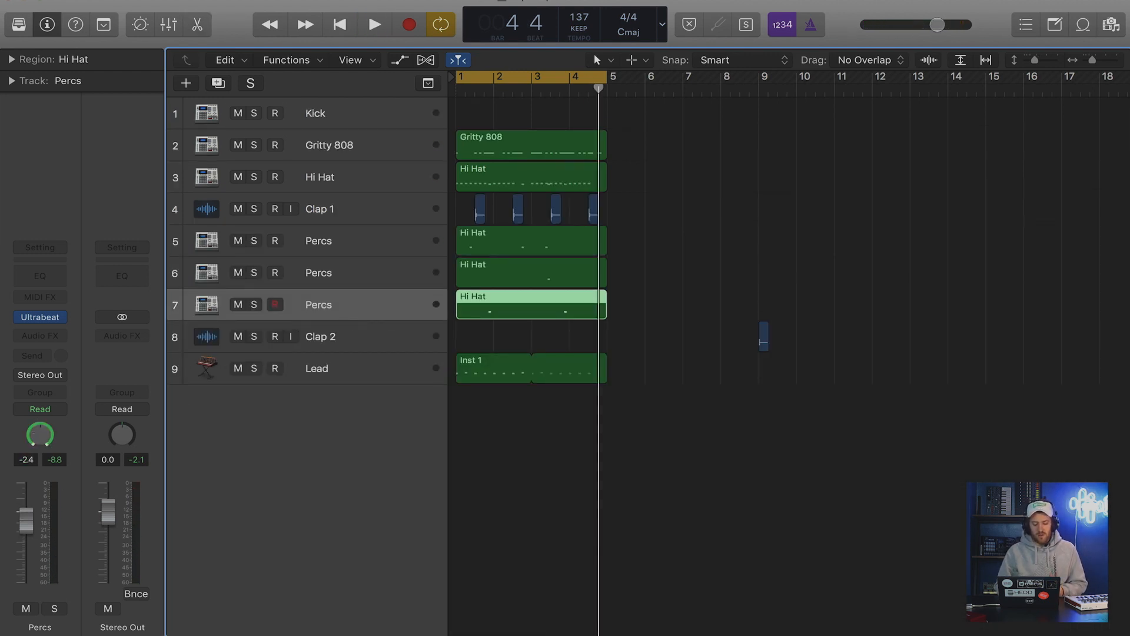
{"action": "key", "text": "e"}
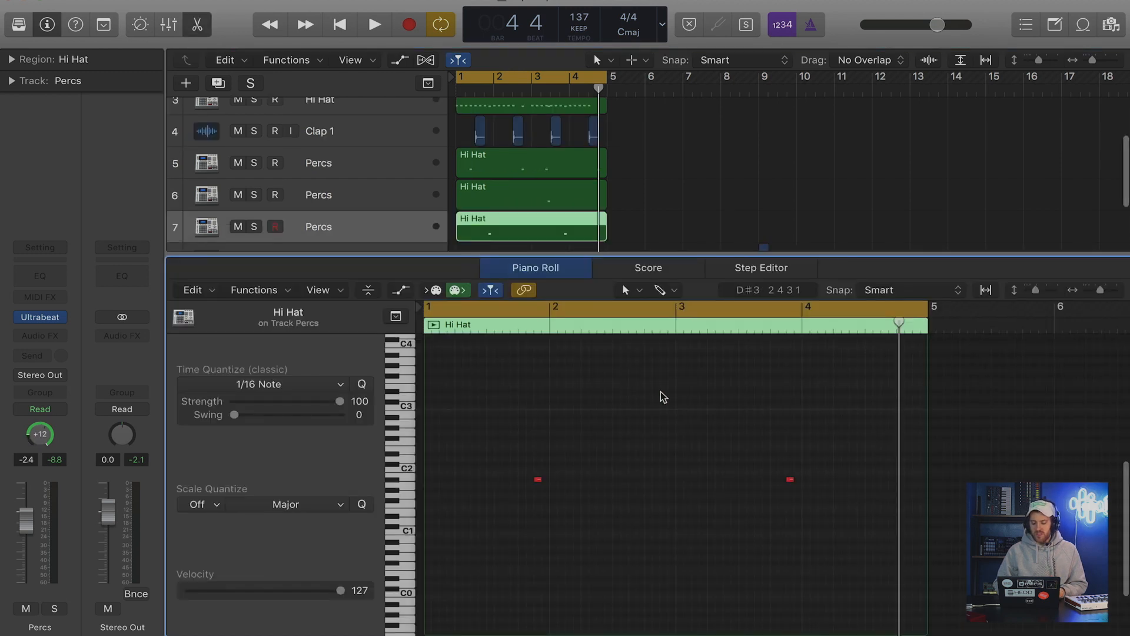
Draw a second note at the same pitch in beat 2 of bar 4 of the Percs track 6 region, and play it back.
{"action": "left_click", "coordinate": [675, 331]}
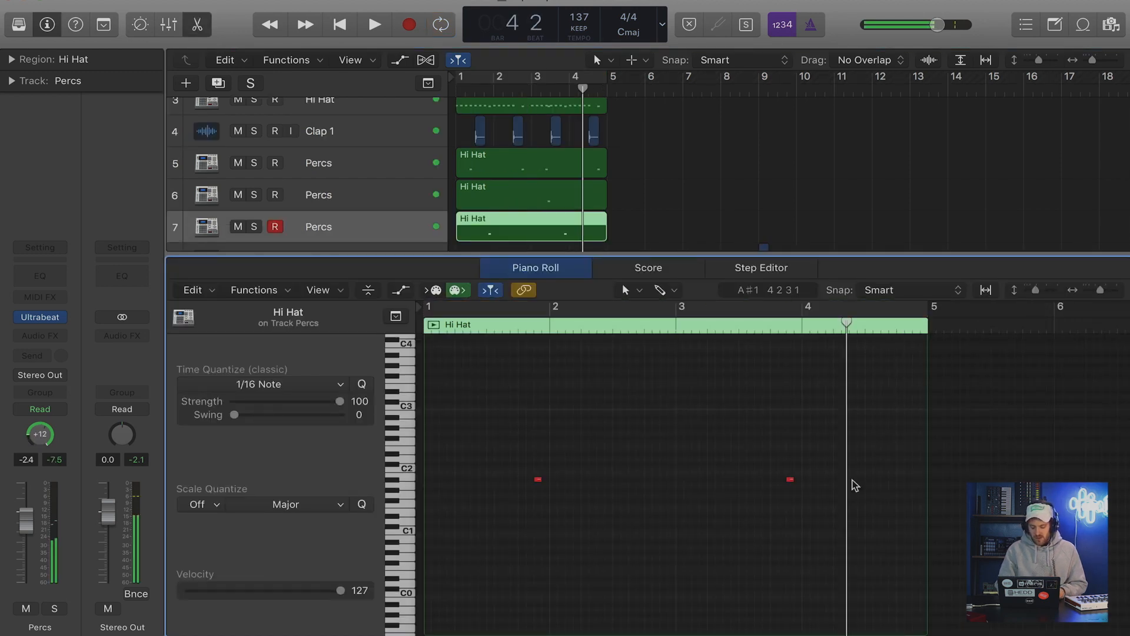
{"action": "key", "text": "t"}
{"action": "key", "text": "p"}
{"action": "left_click", "coordinate": [559, 194]}
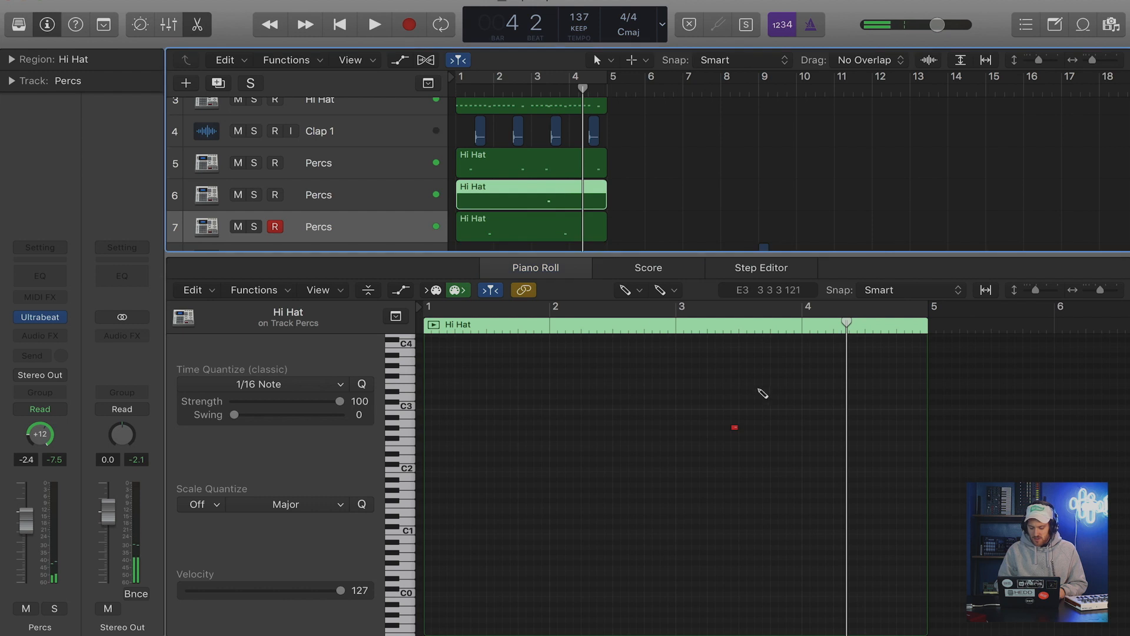
{"action": "left_click", "coordinate": [736, 428]}
{"action": "left_click", "coordinate": [852, 428]}
{"action": "left_click", "coordinate": [677, 331]}
{"action": "key", "text": "space"}
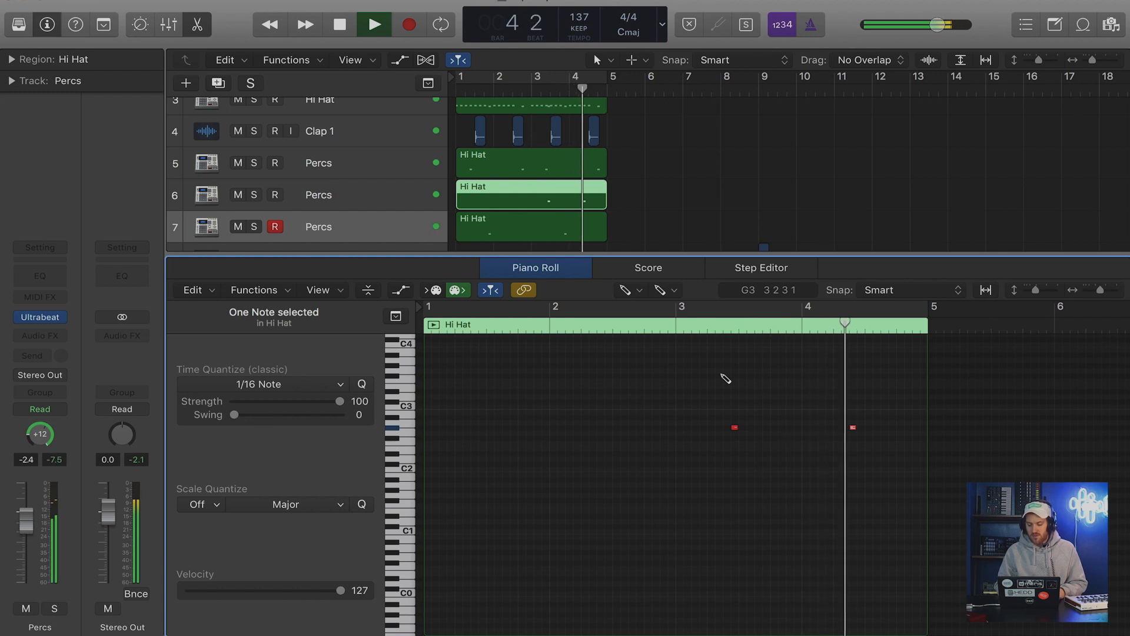
{"action": "key", "text": "space"}
Disarm Percs track 7, turn cycle mode on for bars 1 to 4 and return to the start.
{"action": "left_click", "coordinate": [276, 226]}
{"action": "key", "text": "e"}
{"action": "left_click", "coordinate": [511, 81]}
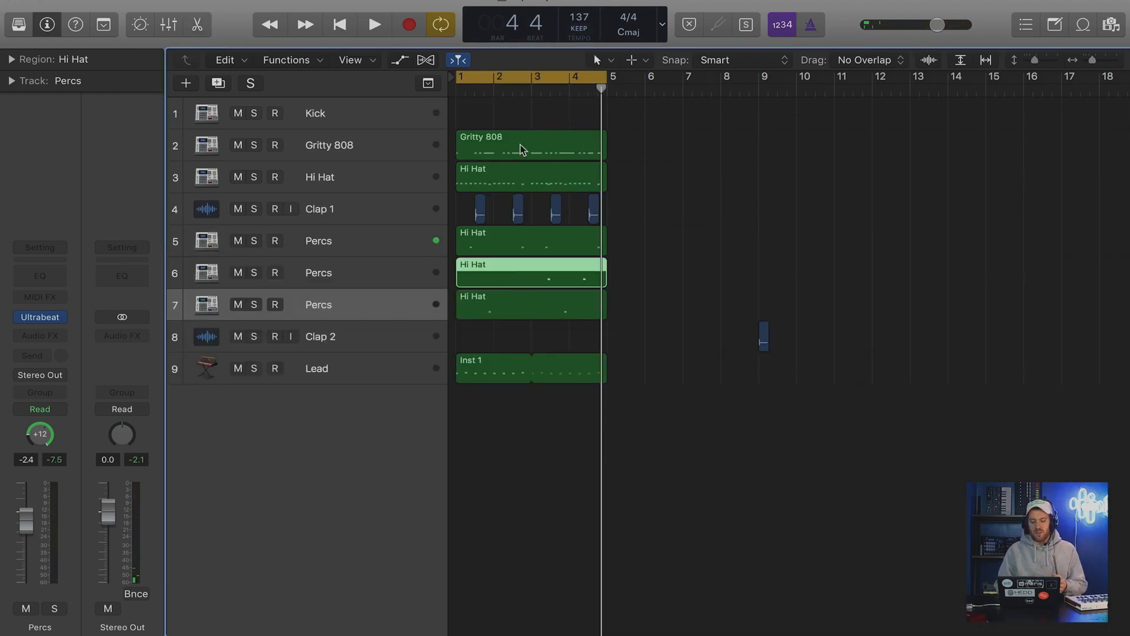
{"action": "key", "text": "Return"}
Rename Percs track 6 as Noise Perc.
{"action": "left_click", "coordinate": [338, 269]}
{"action": "double_click", "coordinate": [339, 269]}
{"action": "type", "text": "N"}
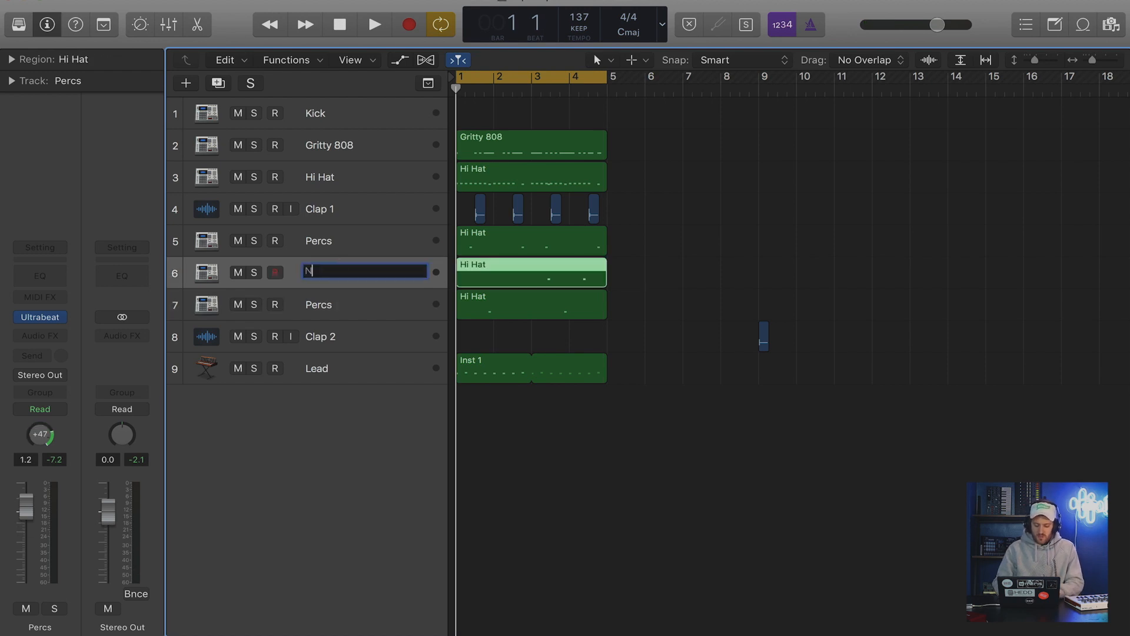
{"action": "type", "text": "oise Perc"}
{"action": "key", "text": "Return"}
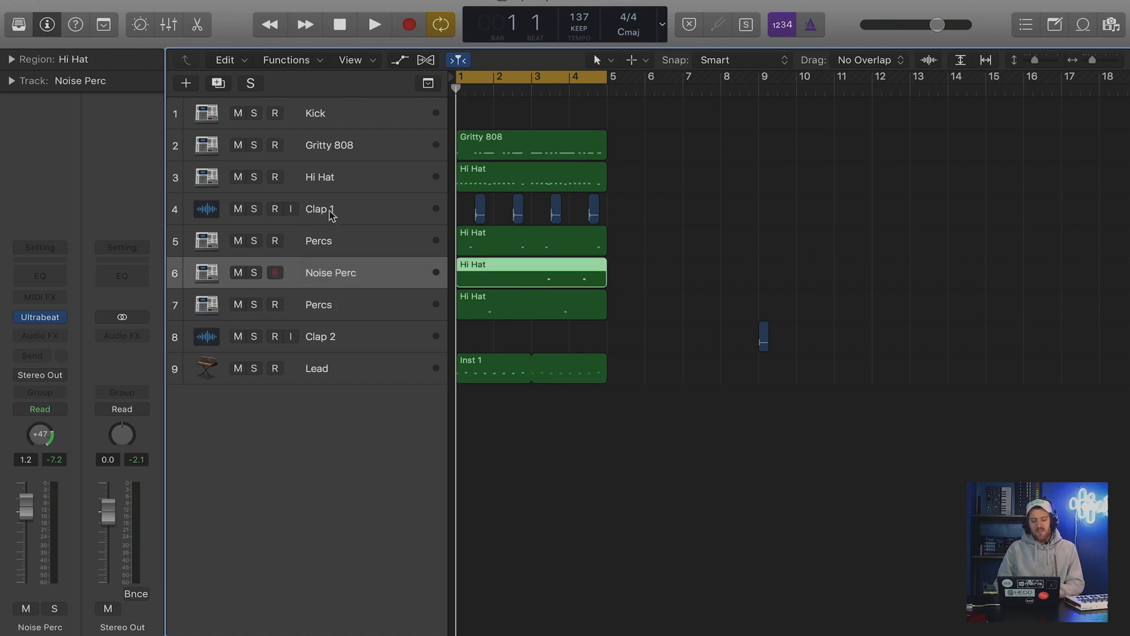
Solo the Hi Hat track to listen to its pattern, clear the solo and return to the start with Noise Perc disarmed.
{"action": "left_click", "coordinate": [254, 177]}
{"action": "key", "text": "space"}
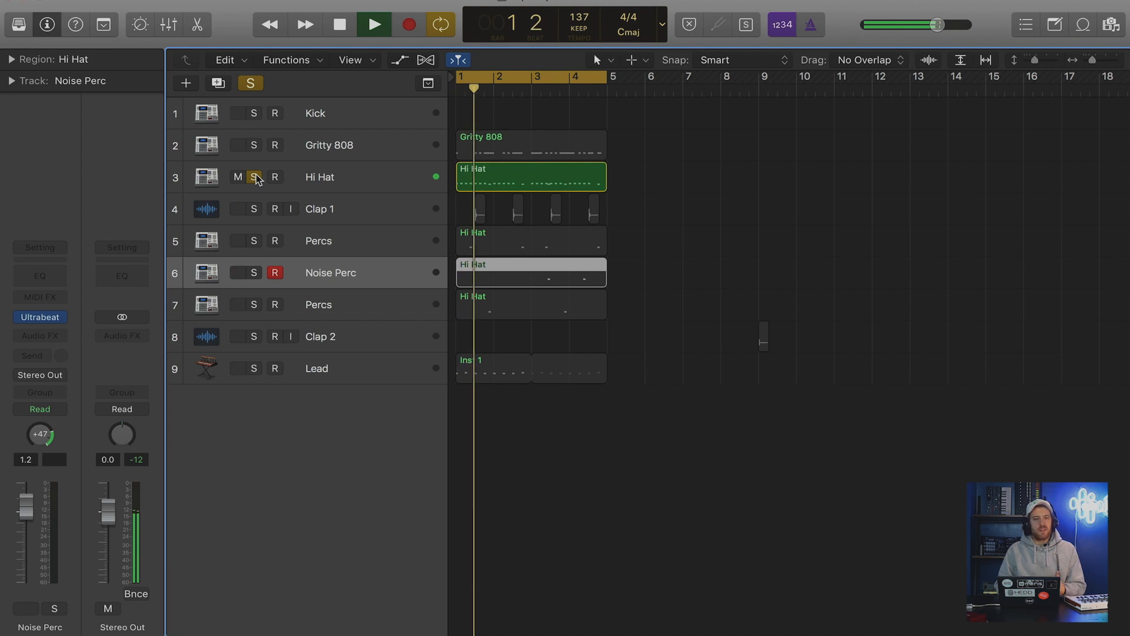
{"action": "key", "text": "space"}
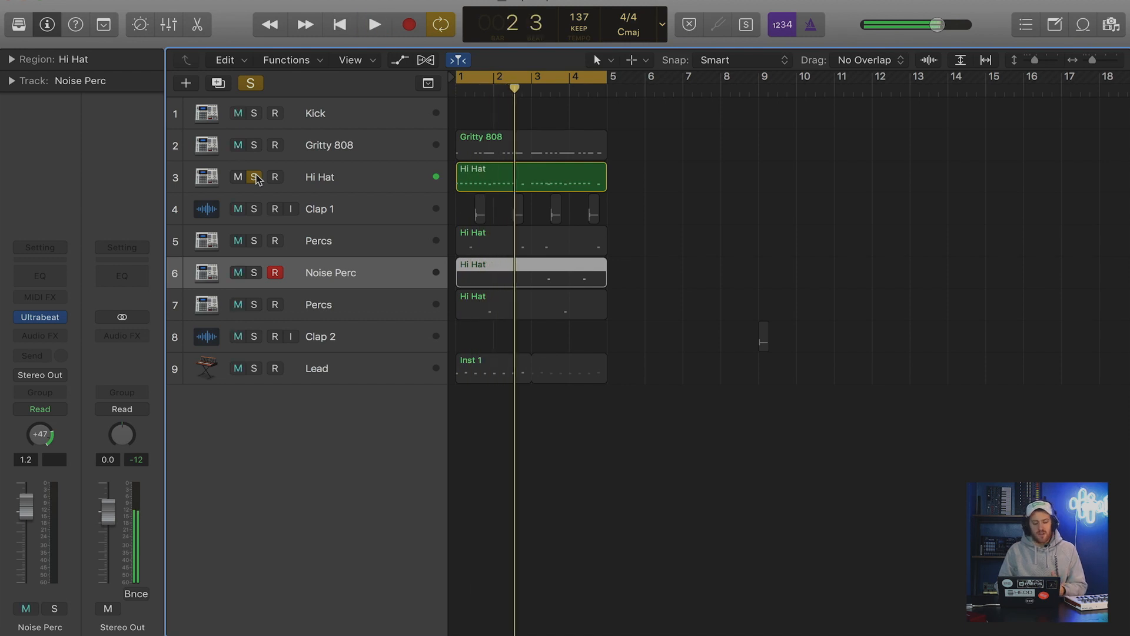
{"action": "left_click", "coordinate": [254, 177]}
{"action": "left_click", "coordinate": [274, 273]}
{"action": "left_click", "coordinate": [749, 216]}
{"action": "key", "text": "Return"}
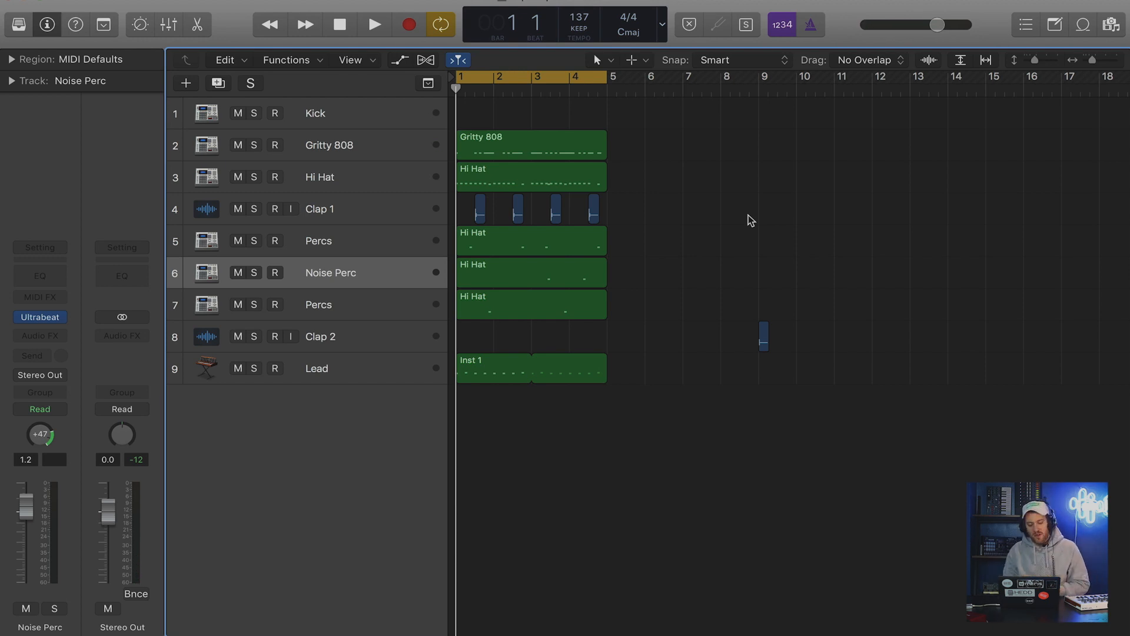
Rename Percs track 5 as Hollow Perc.
{"action": "left_click", "coordinate": [366, 245]}
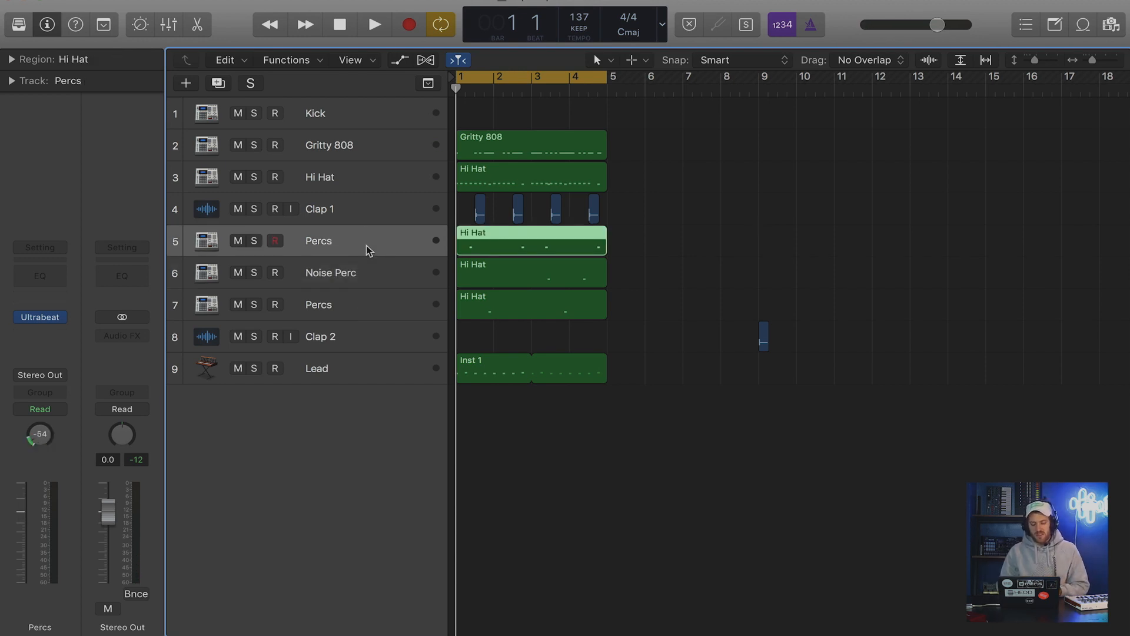
{"action": "double_click", "coordinate": [336, 239]}
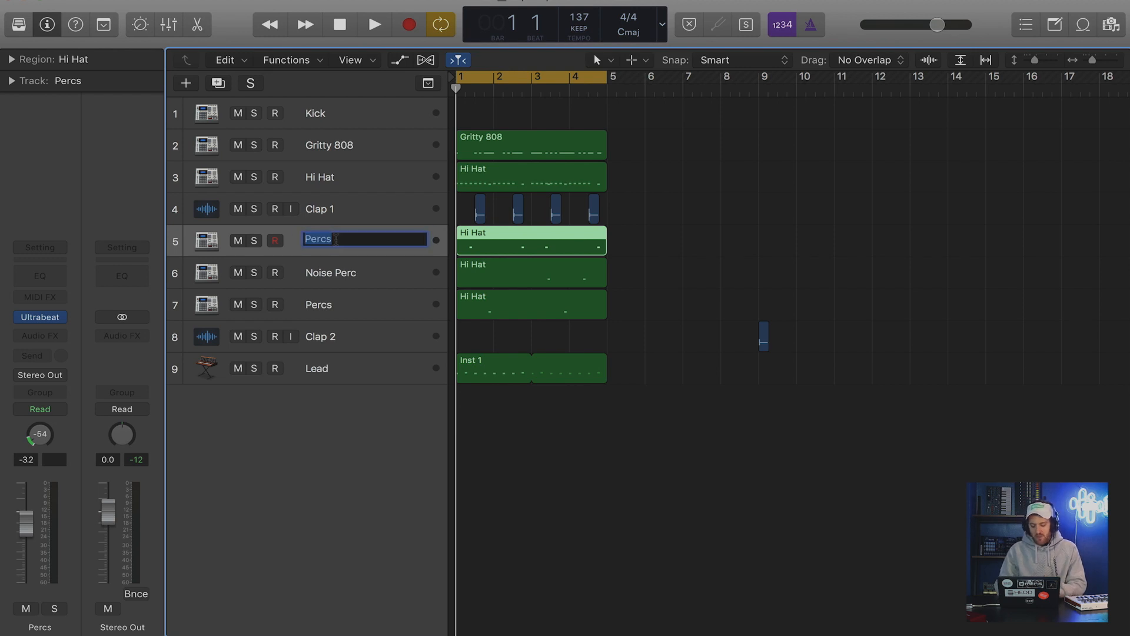
{"action": "type", "text": "Hollow"}
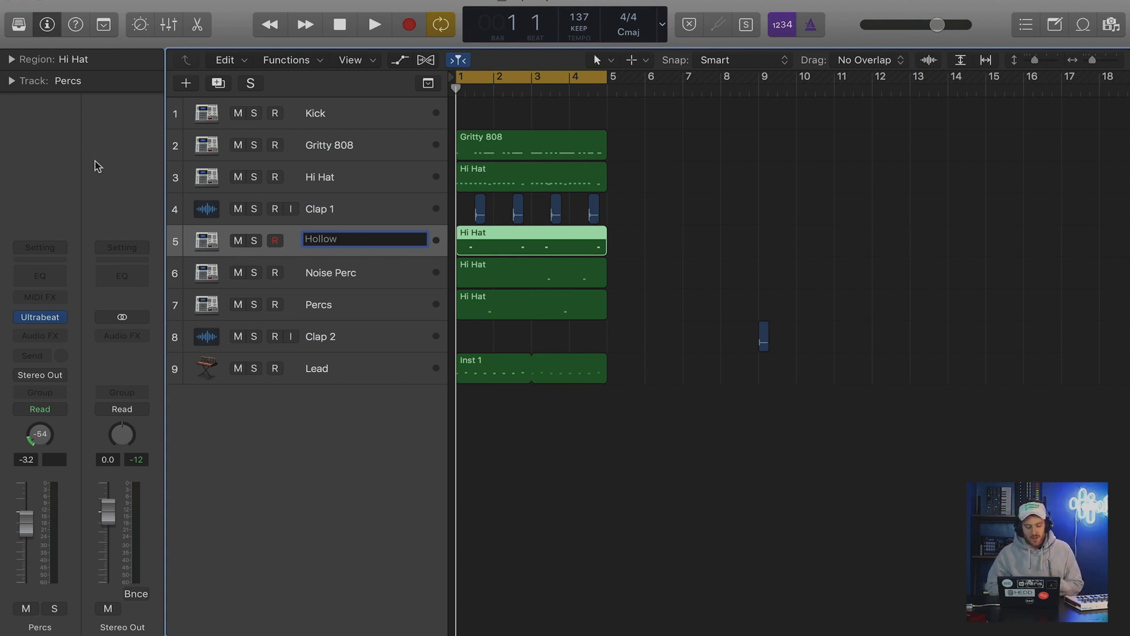
{"action": "type", "text": "Perc"}
{"action": "key", "text": "Return"}
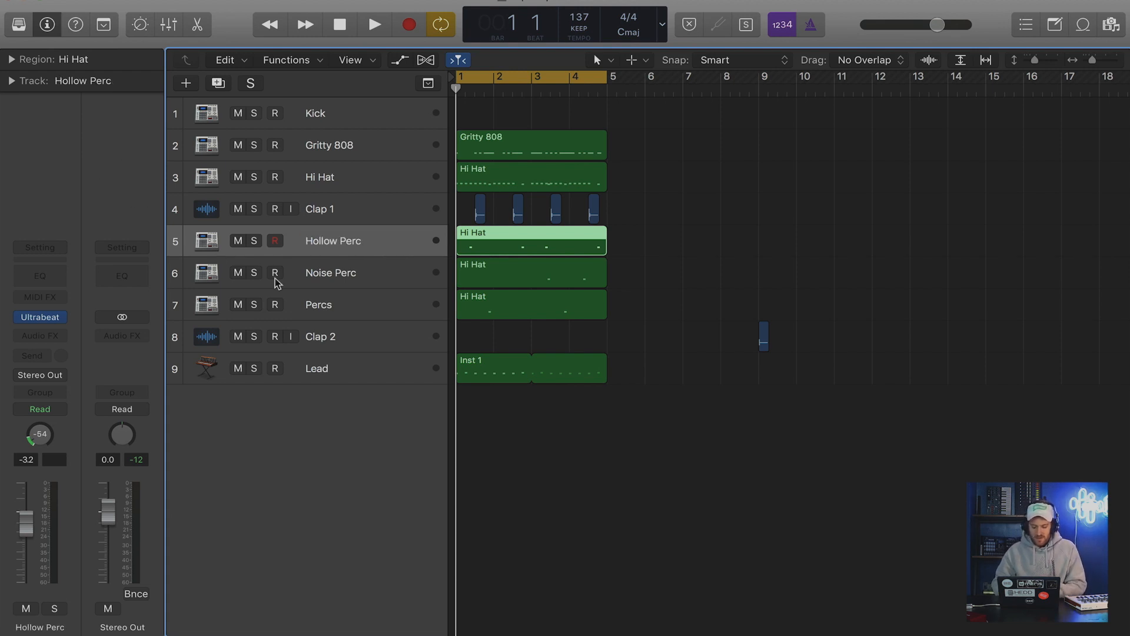
Rename Percs track 7 as Crunch Perc.
{"action": "double_click", "coordinate": [349, 307]}
{"action": "type", "text": "Crunch Perc"}
{"action": "key", "text": "Return"}
Delete the unused Clap 2 track together with its audio region at bar 9.
{"action": "key", "text": "Down"}
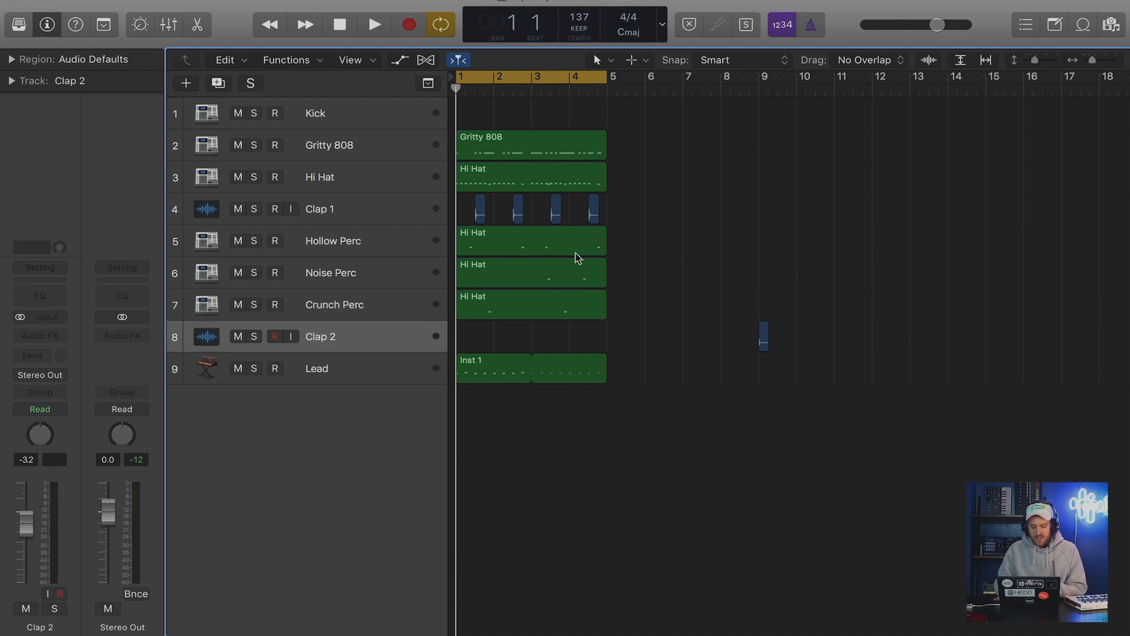
{"action": "key", "text": "super+BackSpace"}
{"action": "key", "text": "Return"}
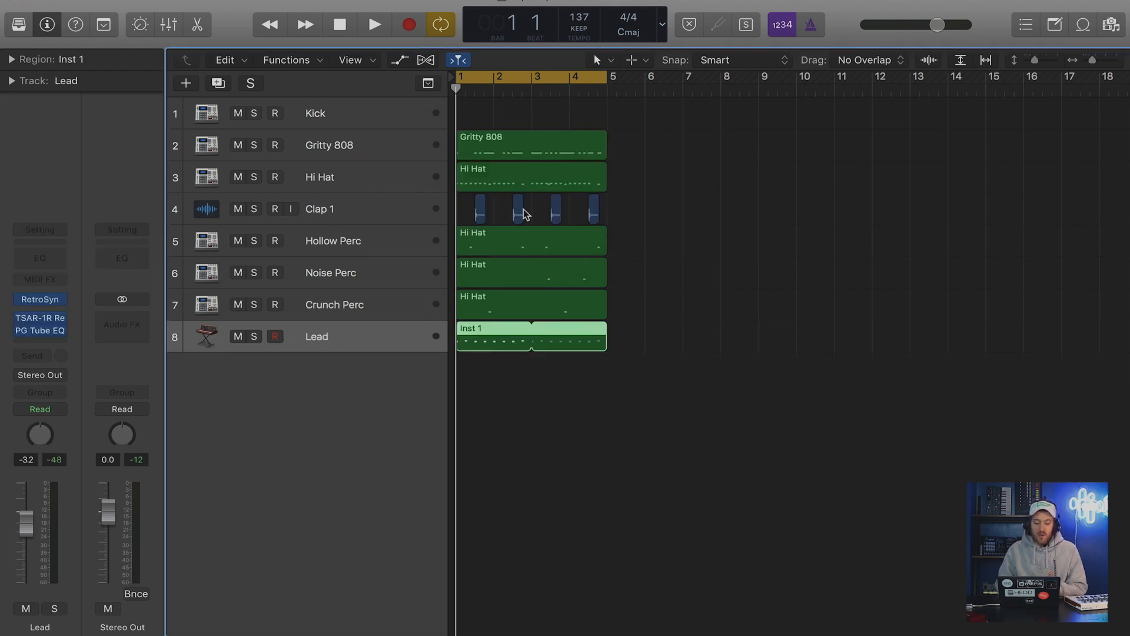
Copy the Gritty 808 region onto the empty Kick track at bar 1.
{"action": "left_click", "coordinate": [395, 115]}
{"action": "left_click", "coordinate": [494, 141]}
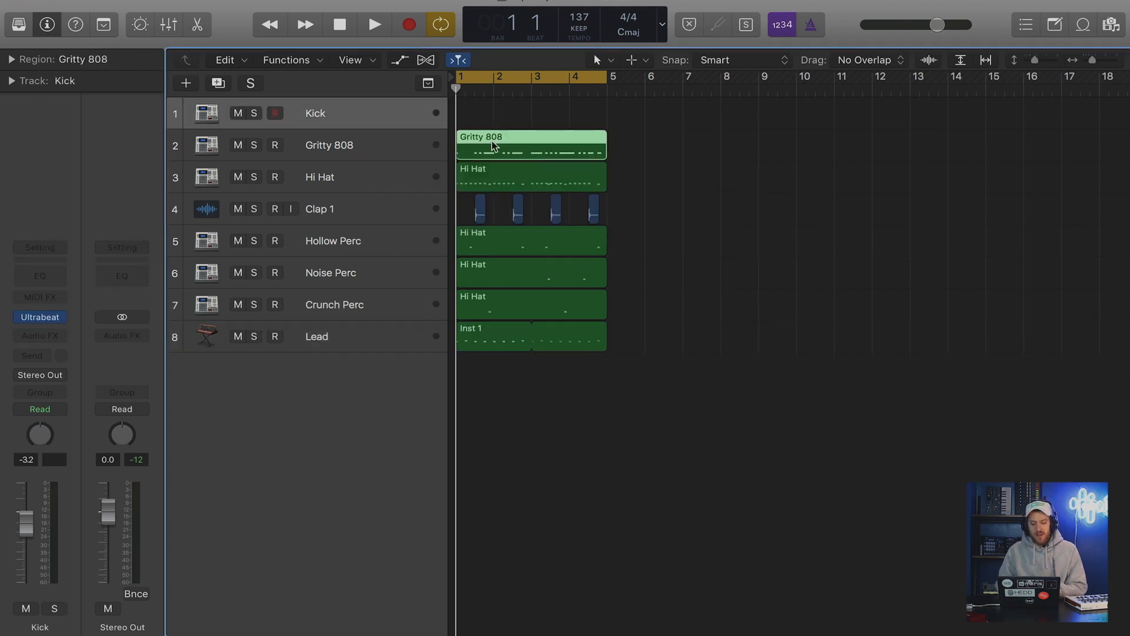
{"action": "left_click_drag", "start_coordinate": [477, 143], "coordinate": [486, 120]}
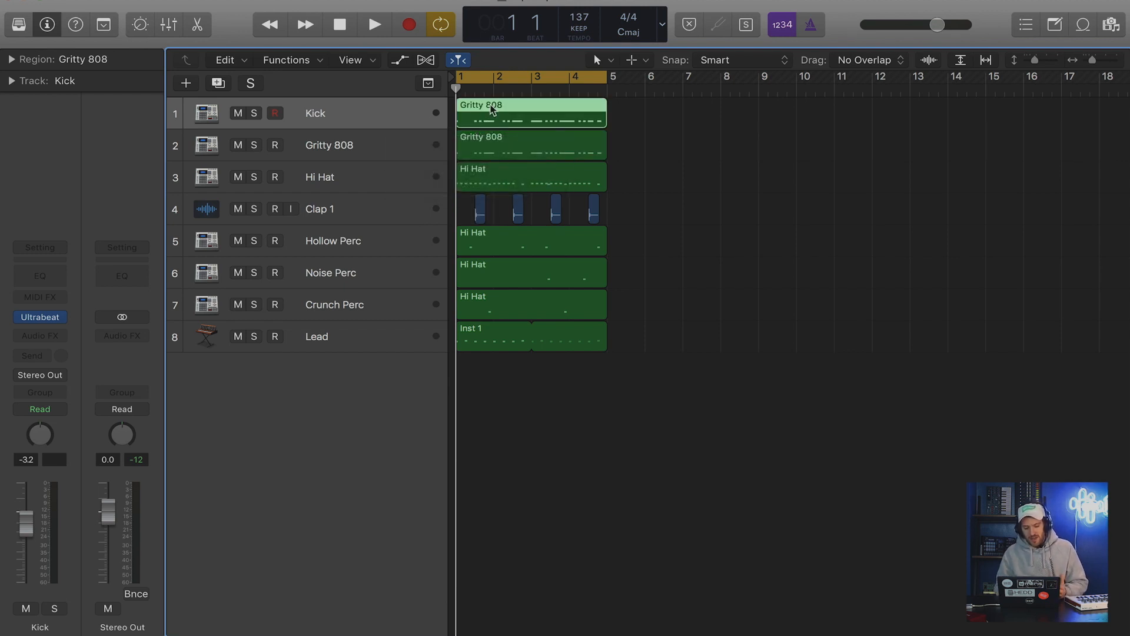
Audition the C1 notes of the copied Kick region in the piano roll and raise the Kick track's volume to 1.3 dB.
{"action": "key", "text": "p"}
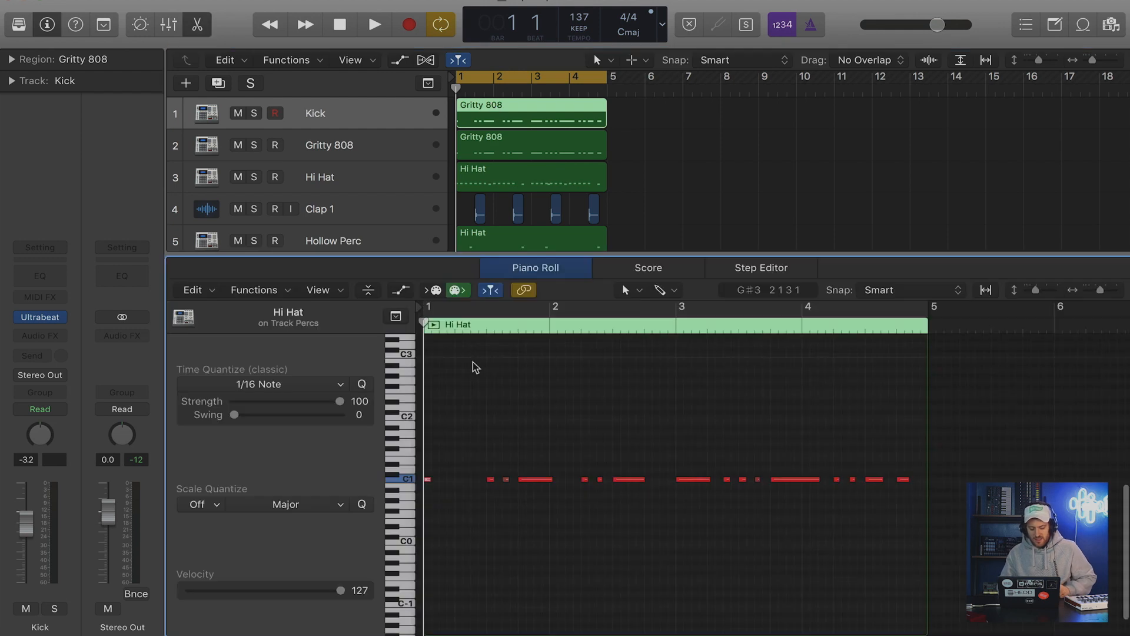
{"action": "left_click", "coordinate": [407, 481]}
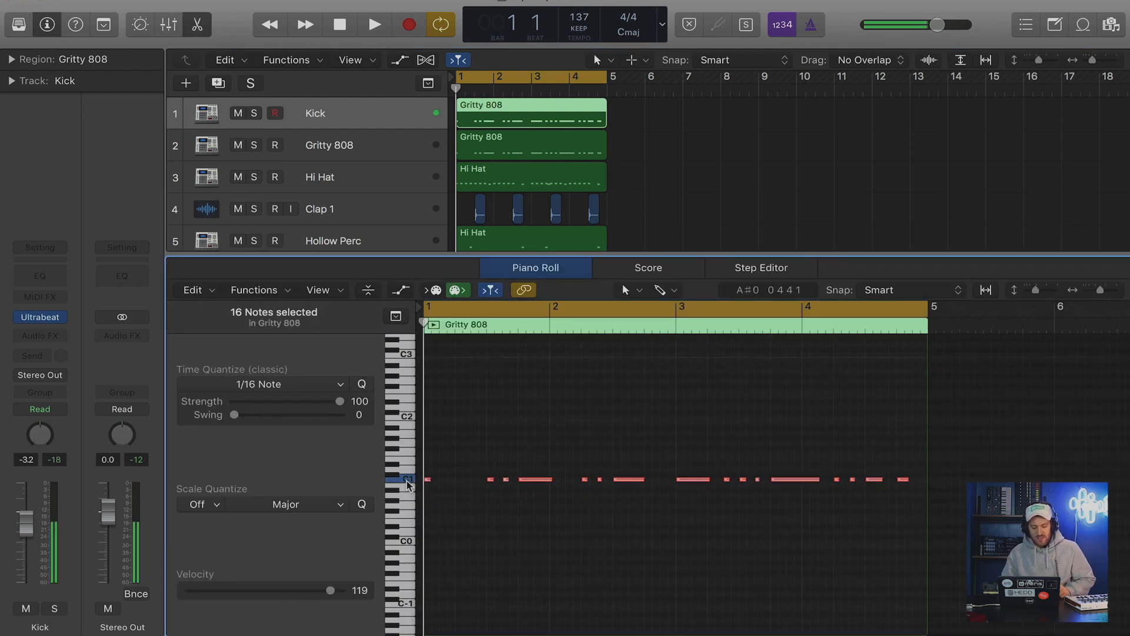
{"action": "left_click_drag", "start_coordinate": [11, 536], "coordinate": [12, 518]}
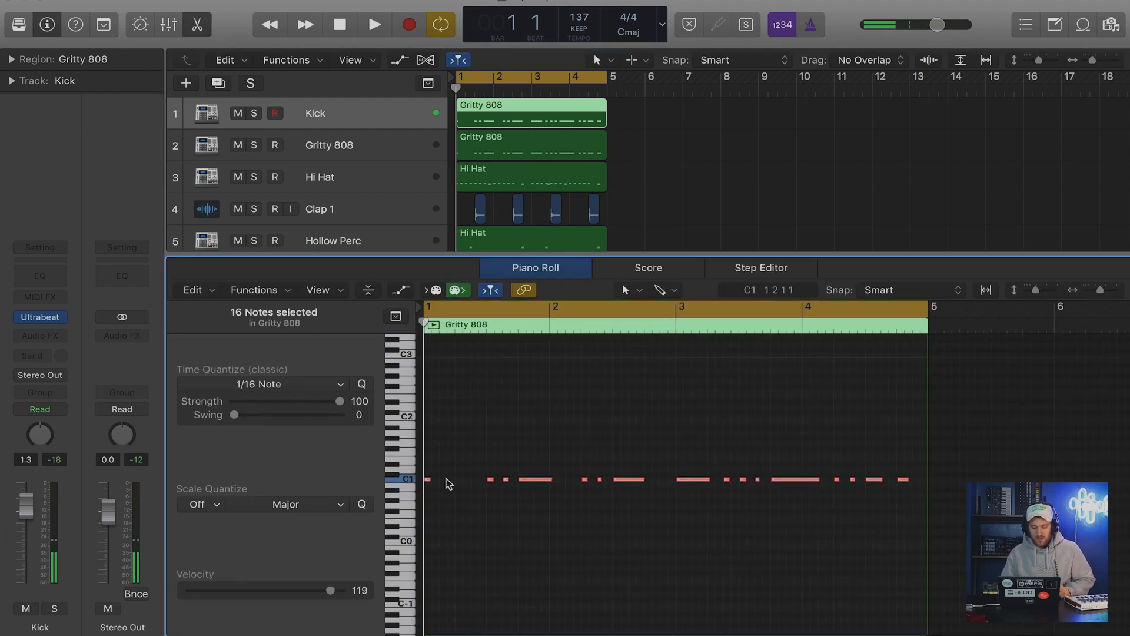
{"action": "left_click", "coordinate": [454, 468]}
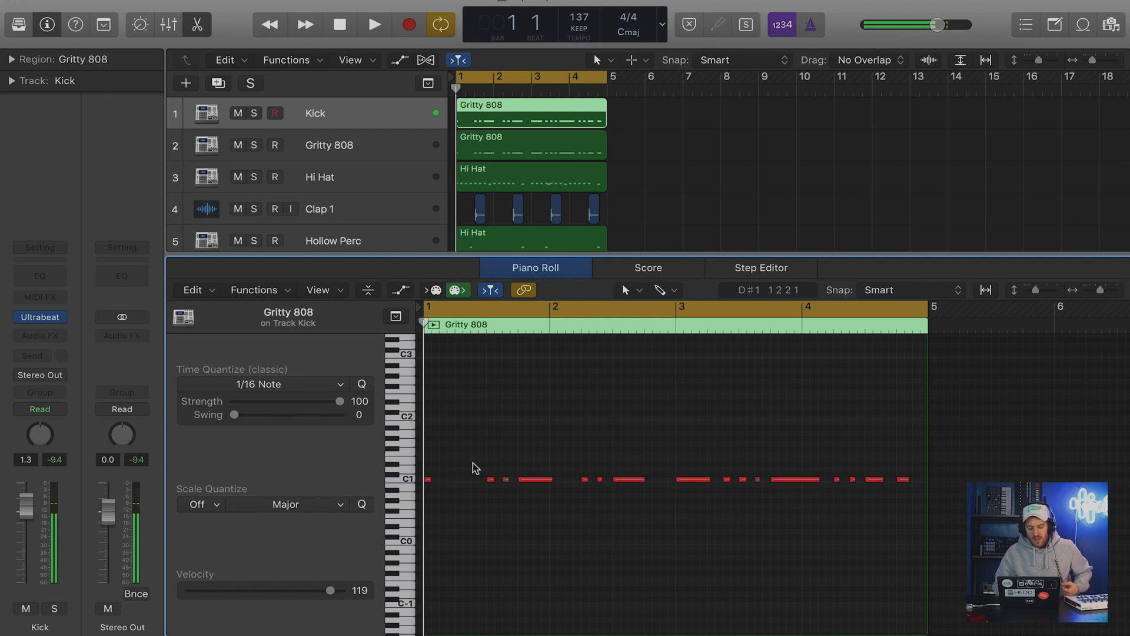
Delete the kick notes at beat 3 of bar 1, beat 2 of bar 2 and beat 3 of bar 3, and play the pattern.
{"action": "left_click", "coordinate": [491, 479]}
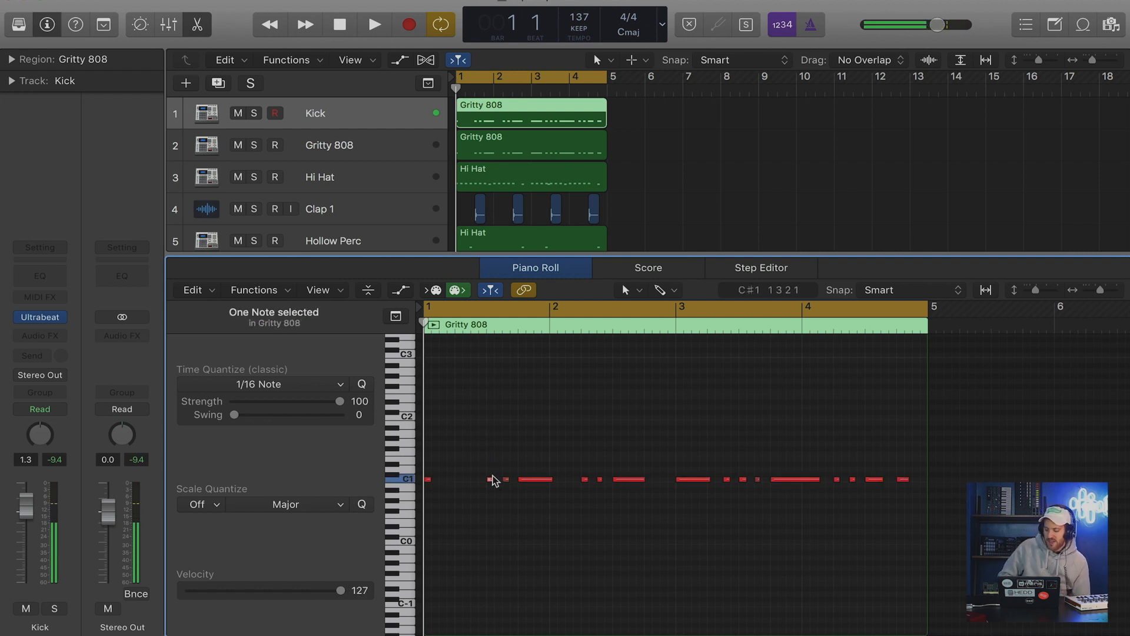
{"action": "left_click", "coordinate": [524, 425]}
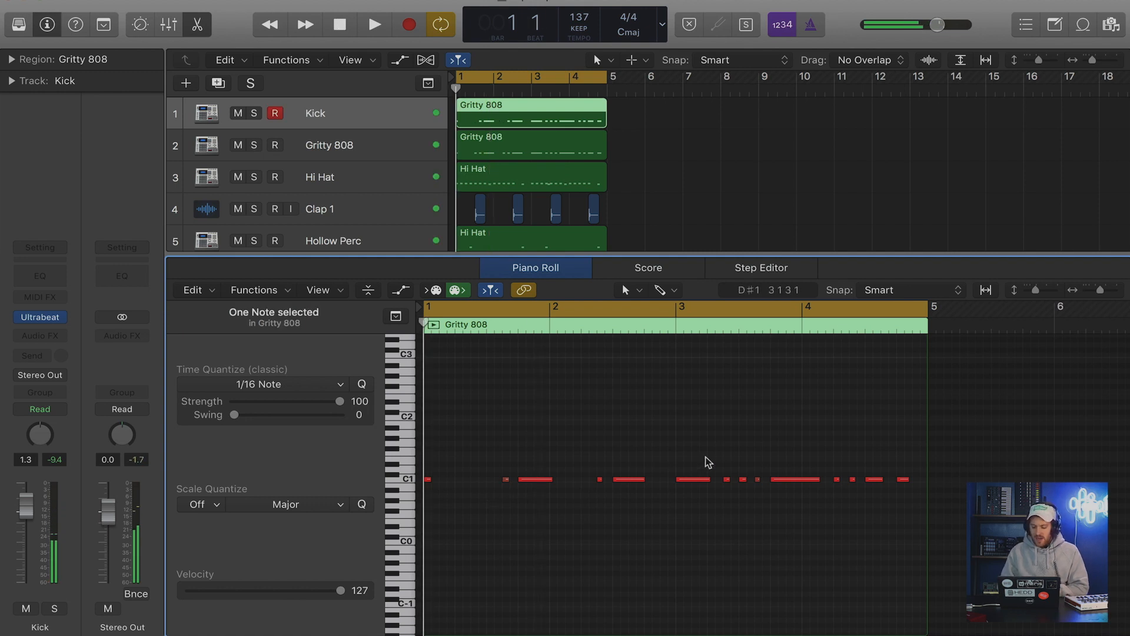
{"action": "left_click", "coordinate": [709, 478]}
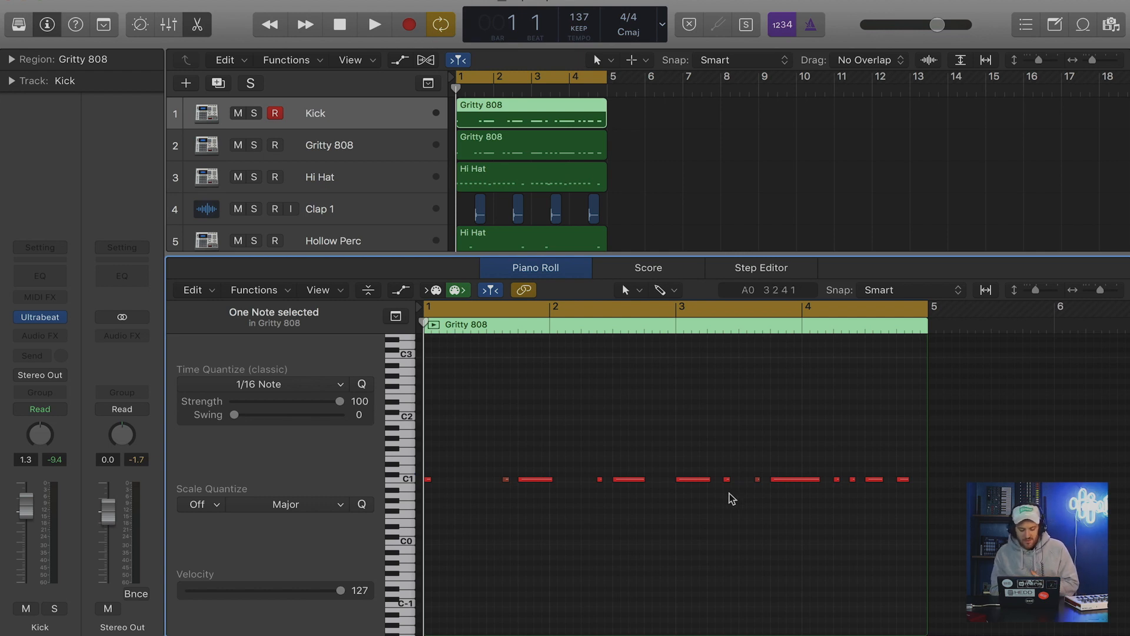
{"action": "key", "text": "space"}
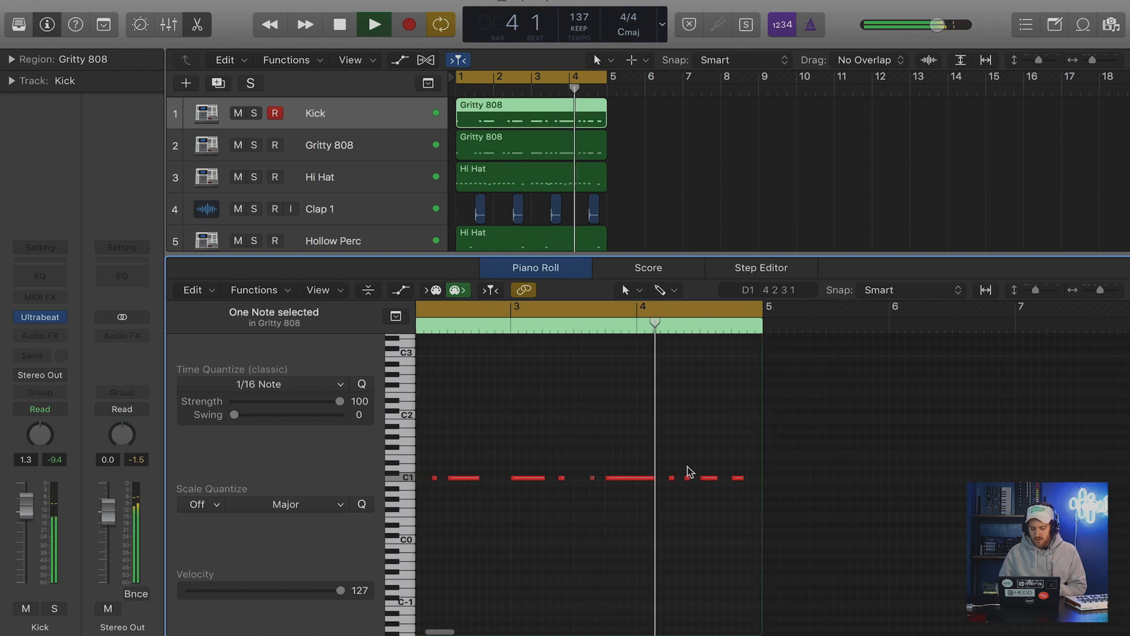
{"action": "key", "text": "space"}
Solo the Kick track and open its Ultrabeat instrument, and switch the solo over to the Gritty 808 track for comparison.
{"action": "left_click", "coordinate": [255, 113]}
{"action": "left_click", "coordinate": [39, 316]}
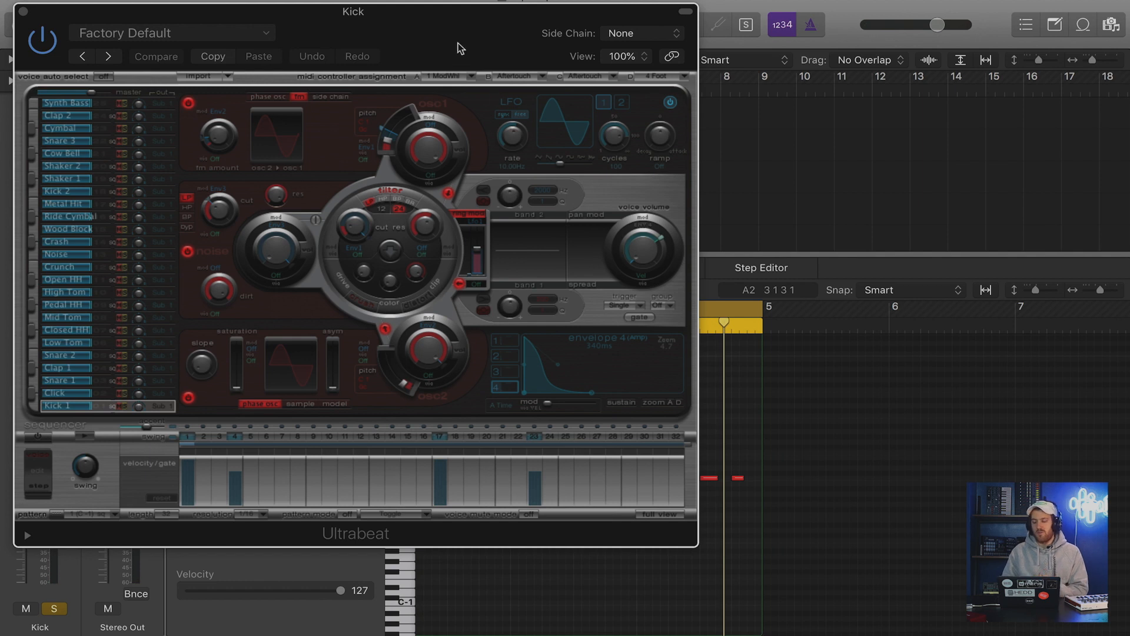
{"action": "left_click_drag", "start_coordinate": [461, 48], "coordinate": [582, 198]}
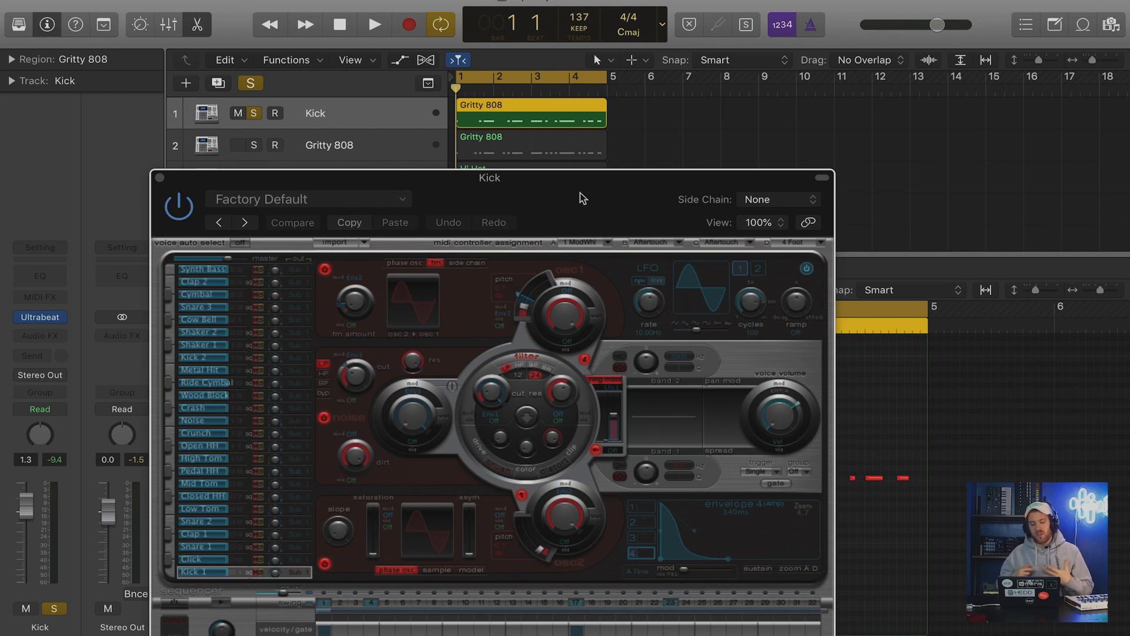
{"action": "left_click", "coordinate": [257, 144]}
{"action": "left_click", "coordinate": [256, 113]}
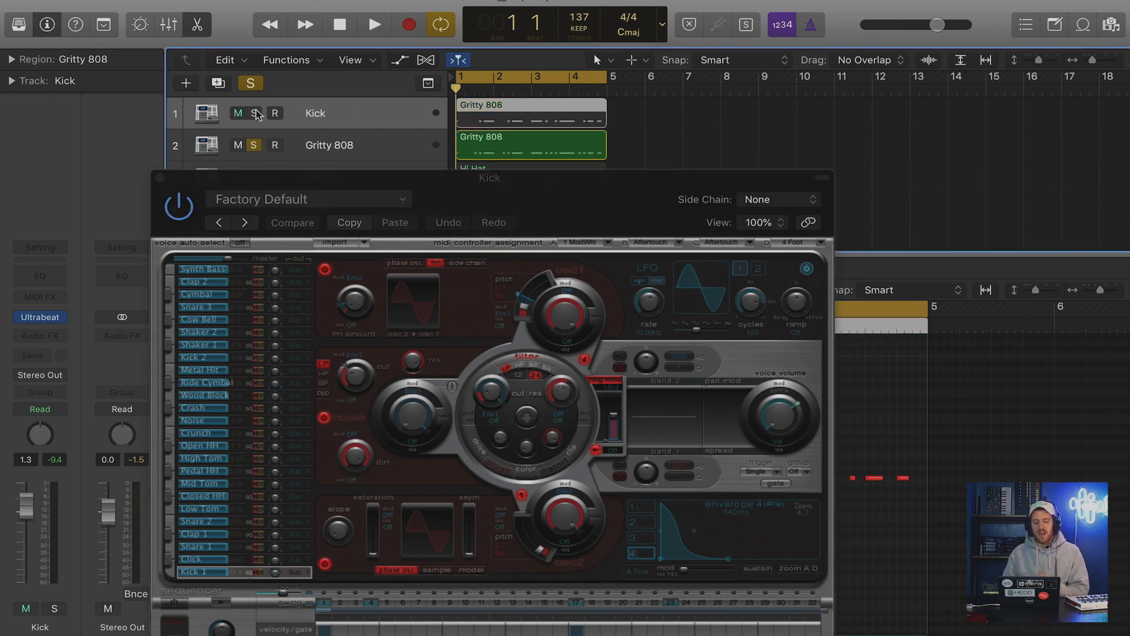
Switch the solo back to the Kick track and set Ultrabeat's envelope 4 decay to 190 ms while playing the pattern.
{"action": "key", "text": "space"}
{"action": "left_click", "coordinate": [255, 146]}
{"action": "left_click", "coordinate": [254, 114]}
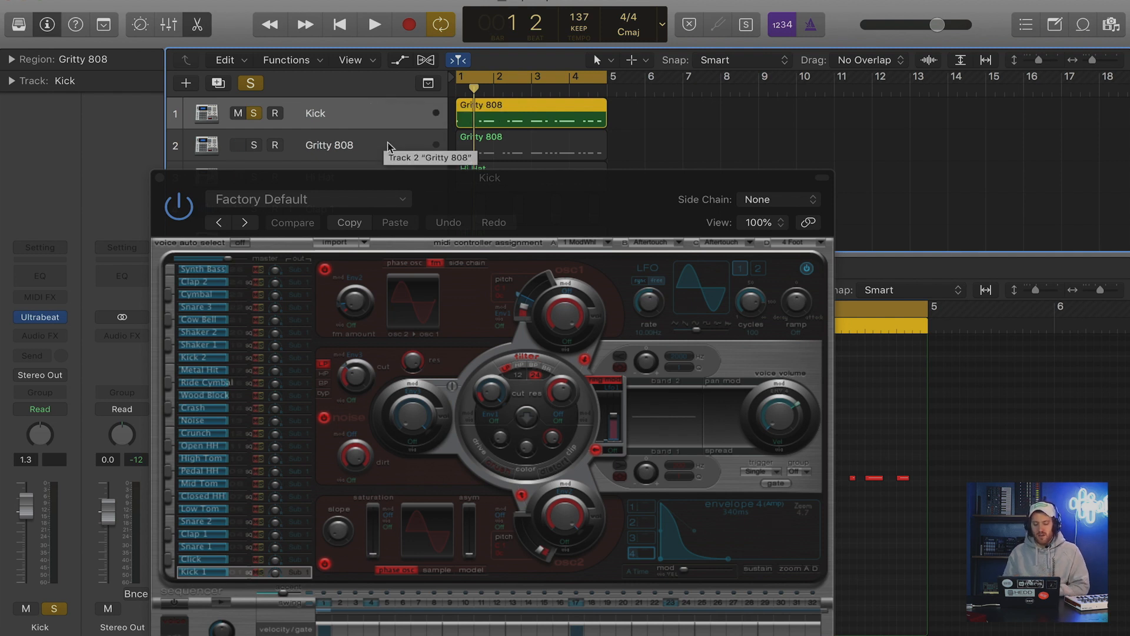
{"action": "key", "text": "space"}
{"action": "left_click_drag", "start_coordinate": [694, 531], "coordinate": [709, 557]}
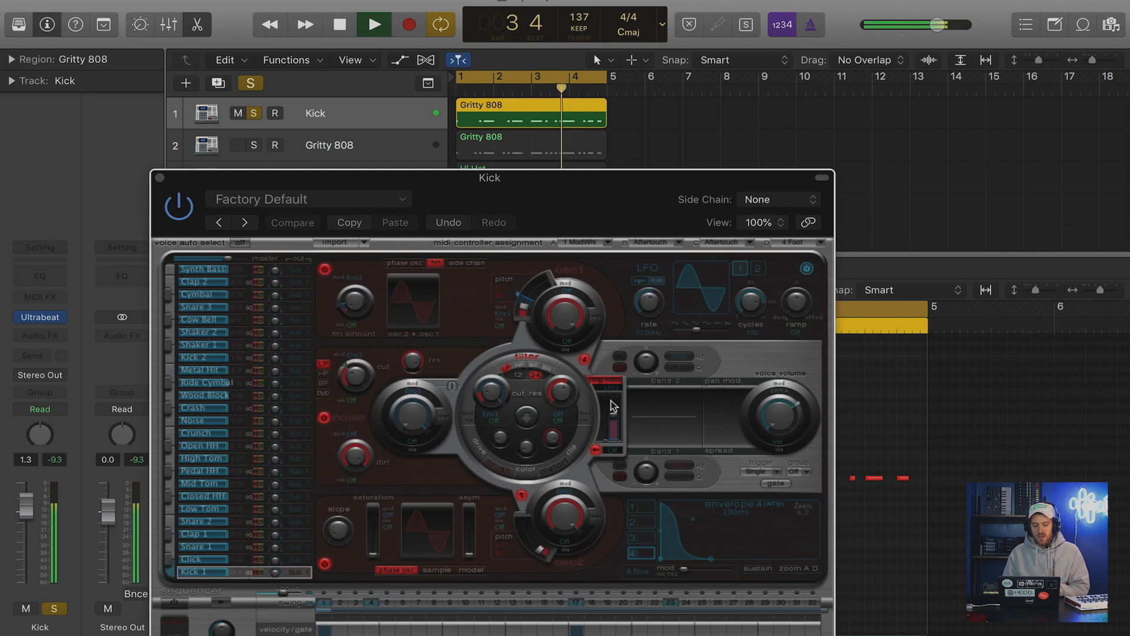
{"action": "key", "text": "space"}
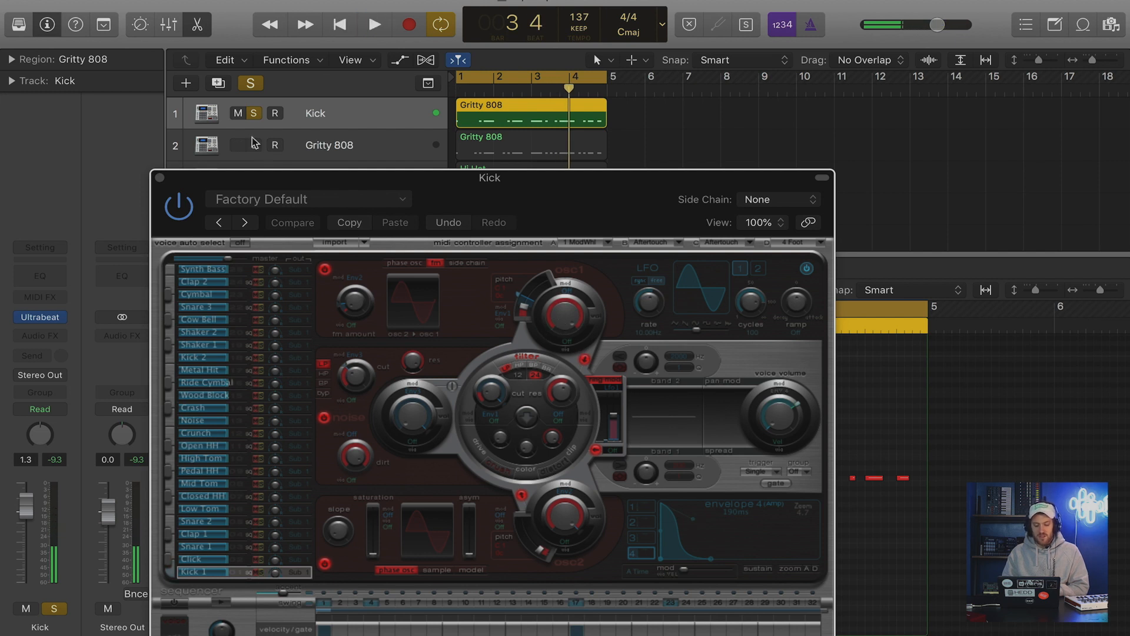
Solo the Gritty 808 track alongside the Kick and inspect the settings of its Ultrabeat instrument.
{"action": "left_click", "coordinate": [254, 145]}
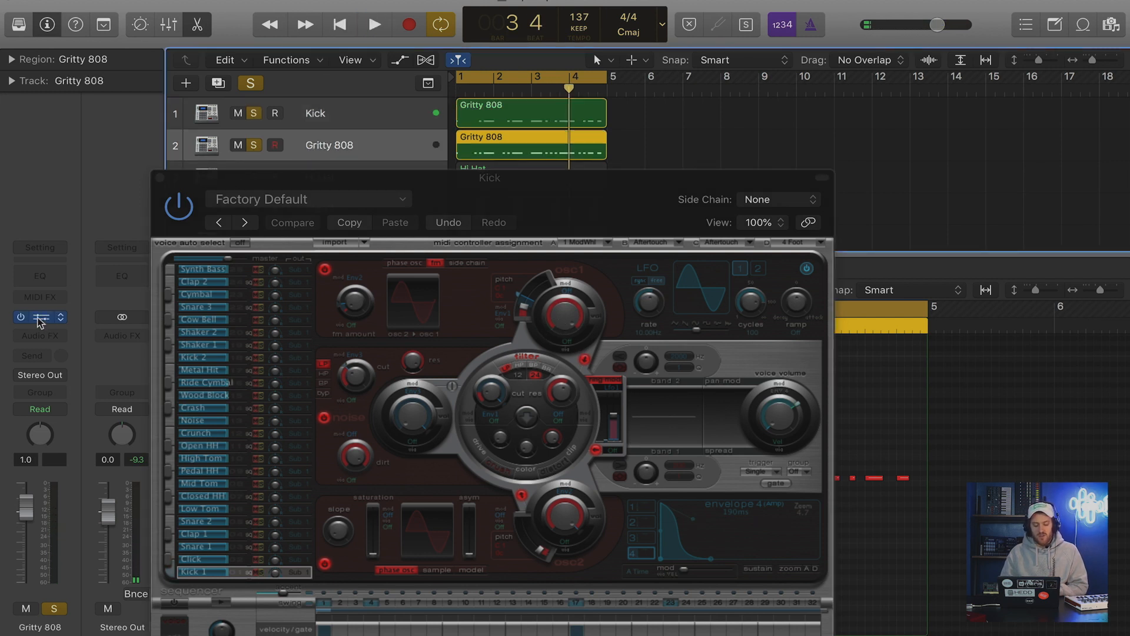
{"action": "left_click", "coordinate": [40, 319]}
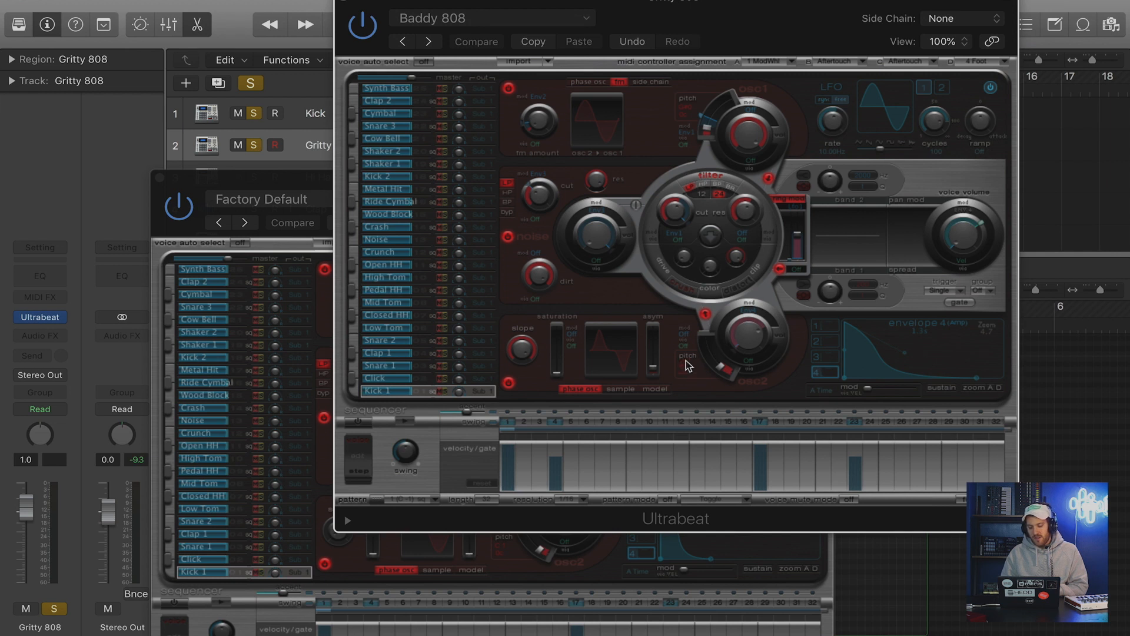
{"action": "left_click", "coordinate": [348, 3]}
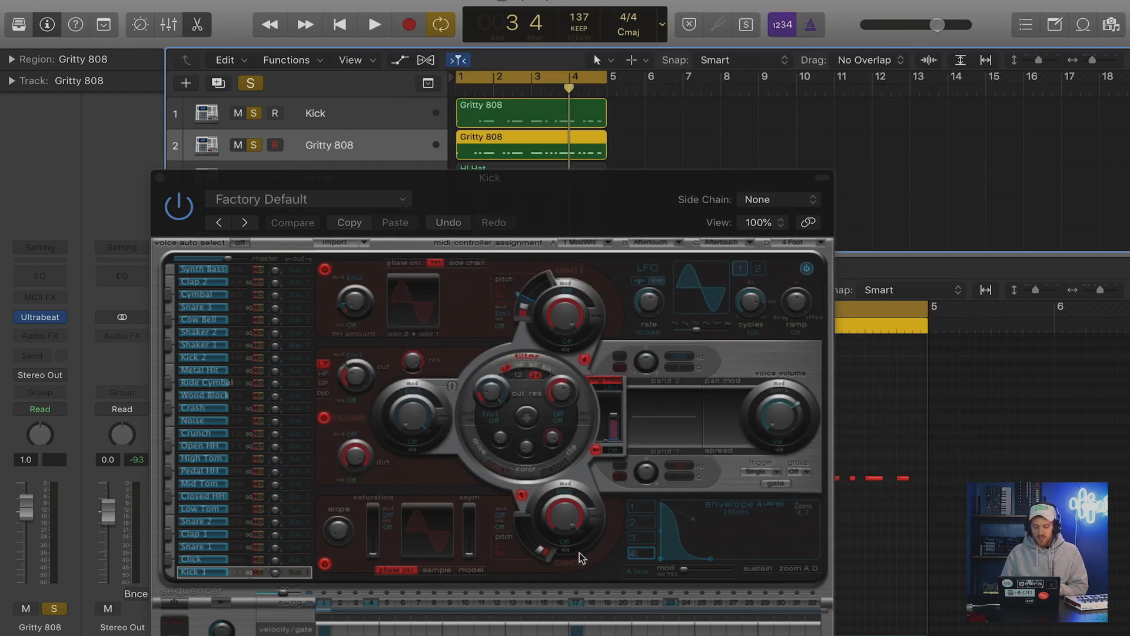
Fine-tune oscillator 2's pitch in the Kick's Ultrabeat against the playing 808, and clear the track solos.
{"action": "key", "text": "space"}
{"action": "left_click", "coordinate": [538, 554]}
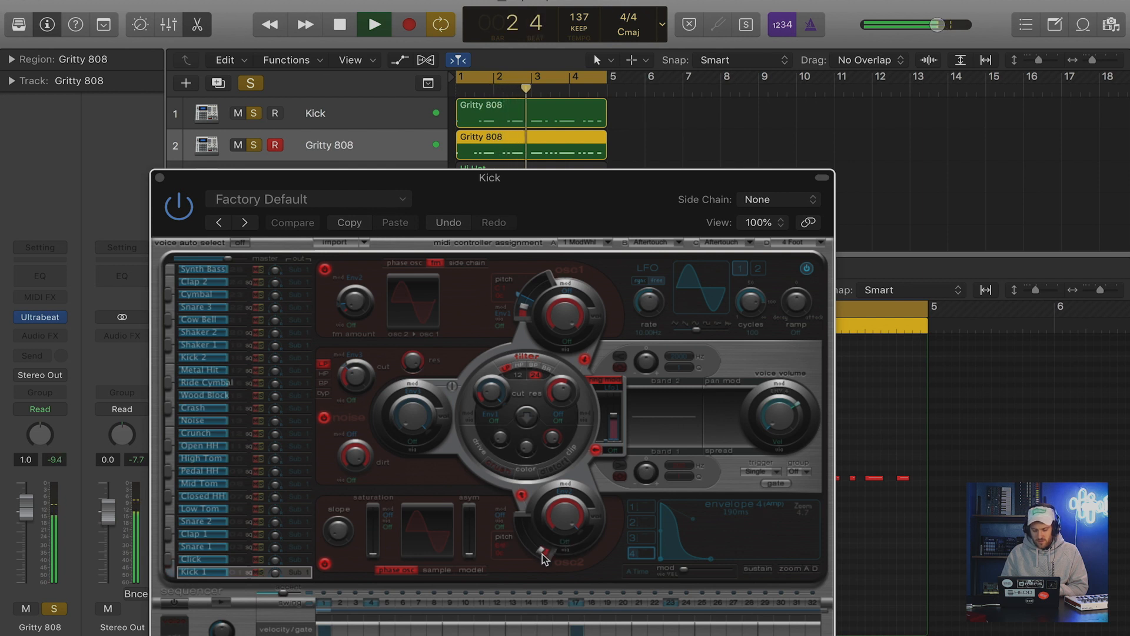
{"action": "left_click", "coordinate": [251, 87]}
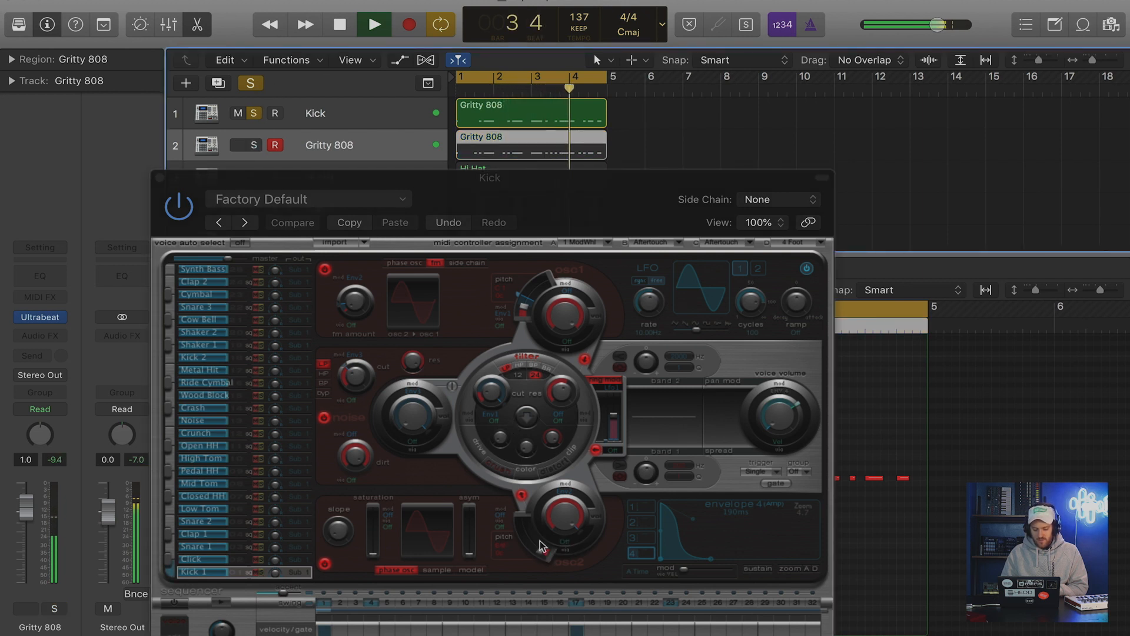
{"action": "mouse_move", "coordinate": [541, 554]}
{"action": "left_mouse_down"}
{"action": "mouse_move", "coordinate": [527, 524]}
{"action": "mouse_move", "coordinate": [551, 550]}
{"action": "left_mouse_up"}
{"action": "left_click", "coordinate": [253, 113]}
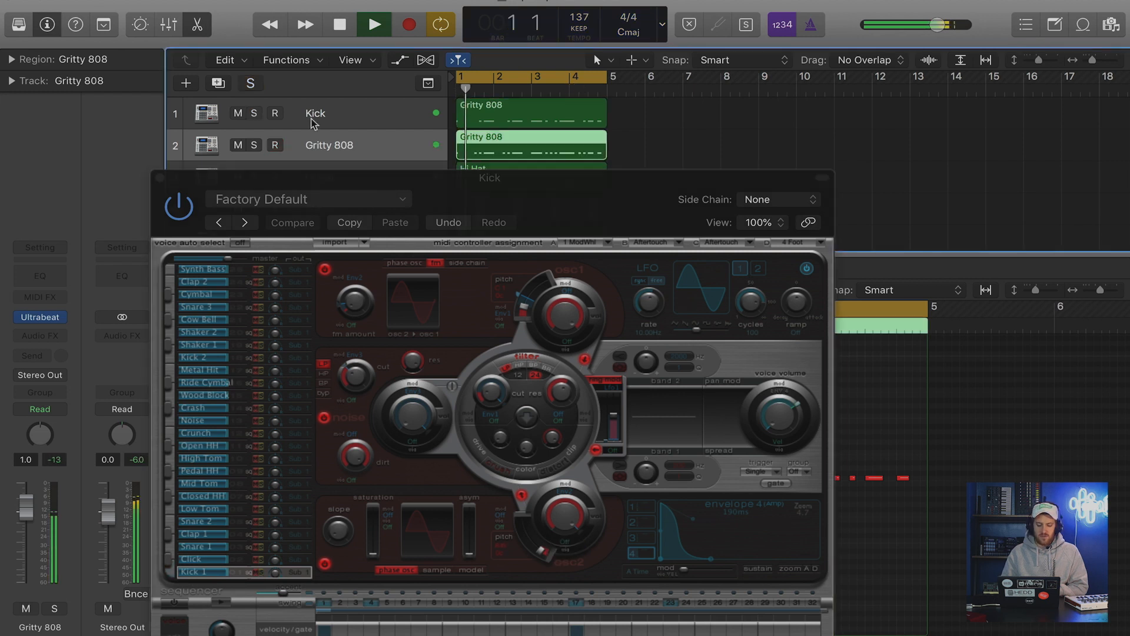
Raise the Kick track's volume to 3.3 dB during playback and close its Ultrabeat window.
{"action": "left_click", "coordinate": [313, 120]}
{"action": "left_click_drag", "start_coordinate": [27, 508], "coordinate": [30, 493]}
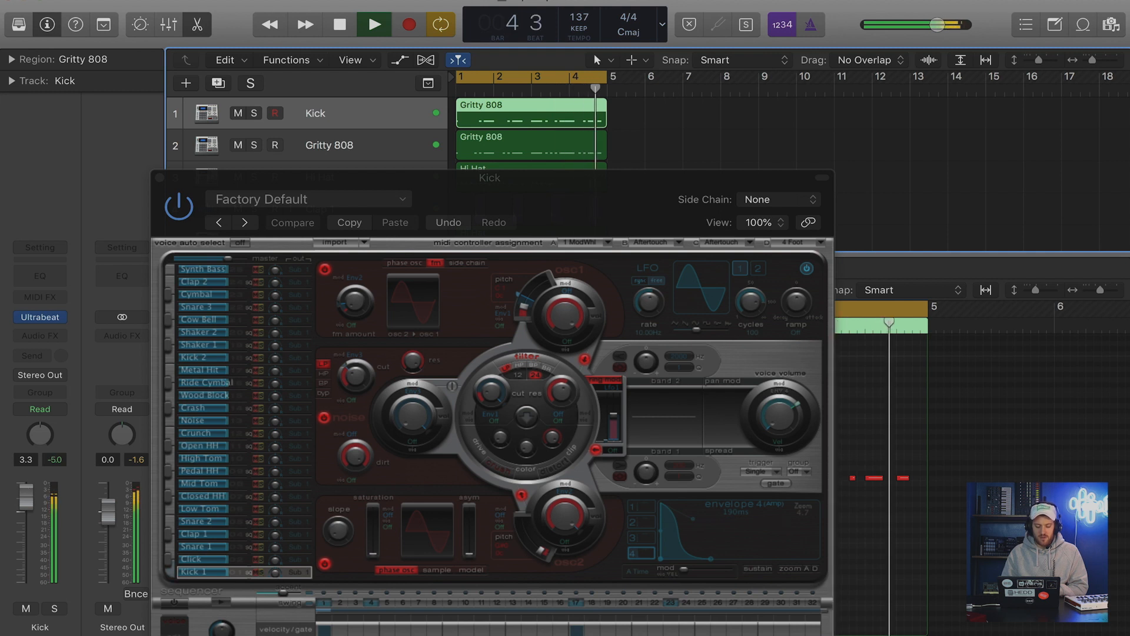
{"action": "left_click", "coordinate": [158, 177]}
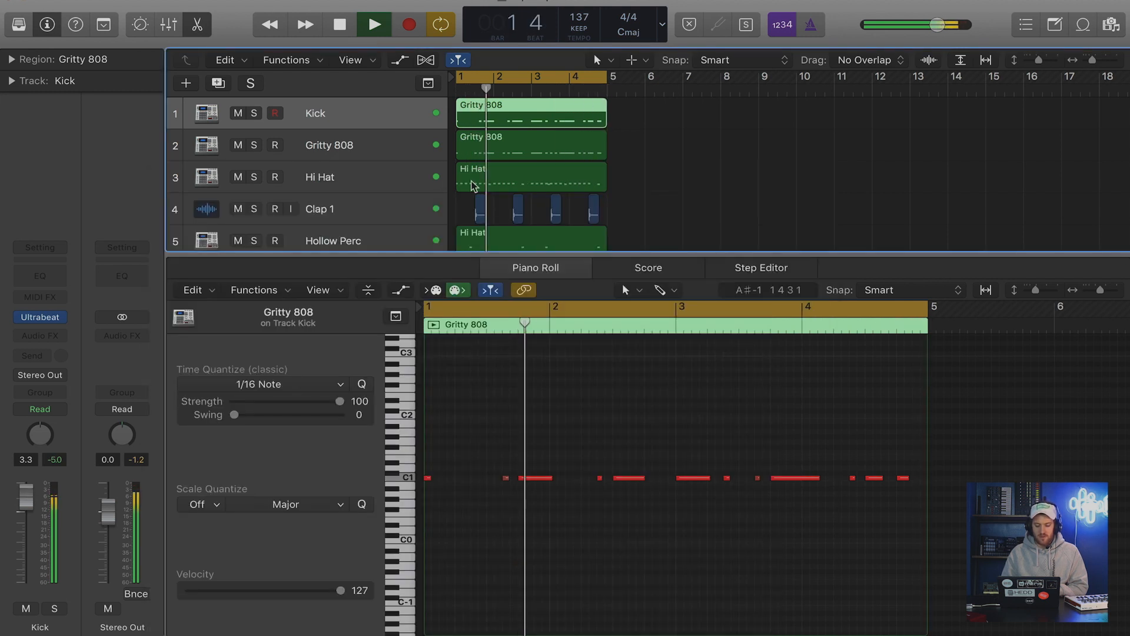
Hide the piano roll, deselect the regions and stop playback of the full beat at the start of bar 1.
{"action": "key", "text": "e"}
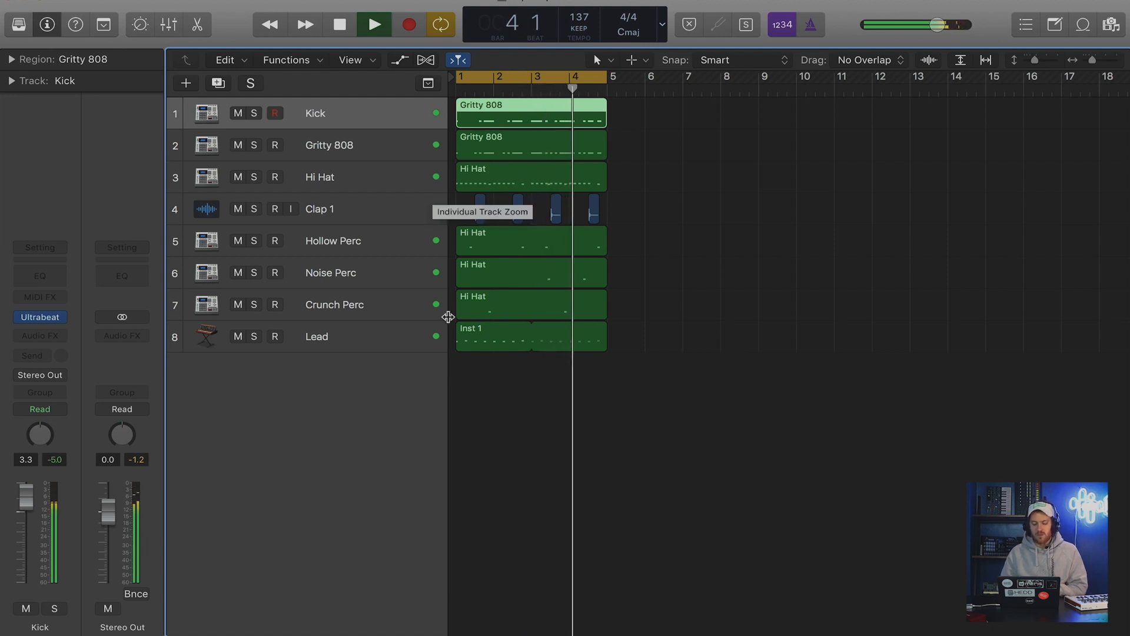
{"action": "left_click", "coordinate": [669, 197]}
{"action": "key", "text": "space"}
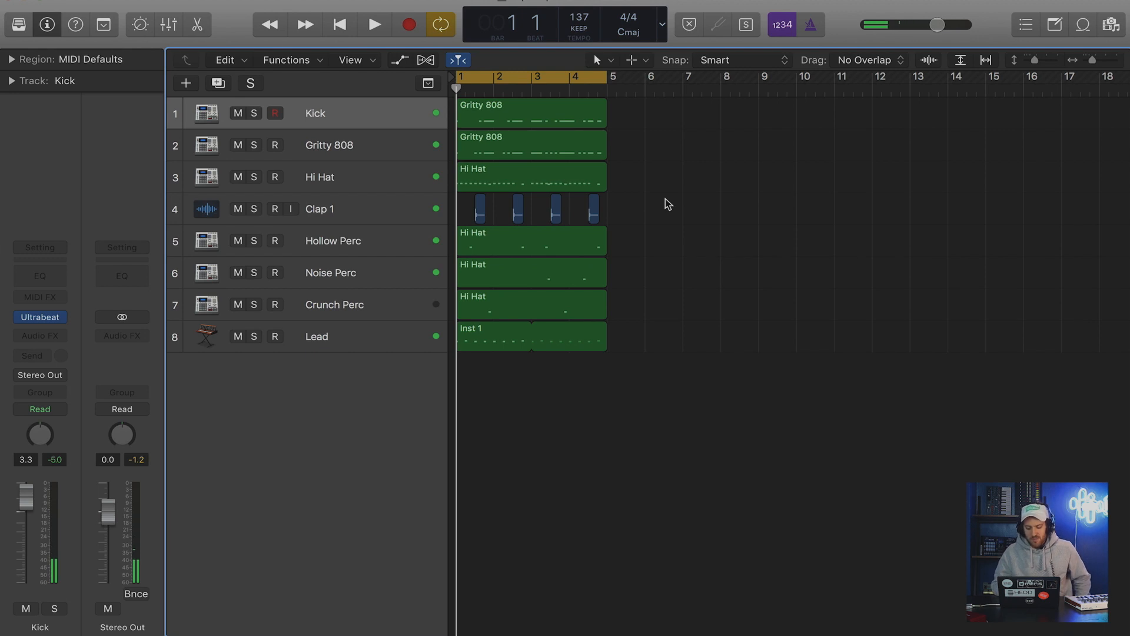
{"action": "key", "text": "super+Right"}
{"action": "key", "text": "super+Left"}
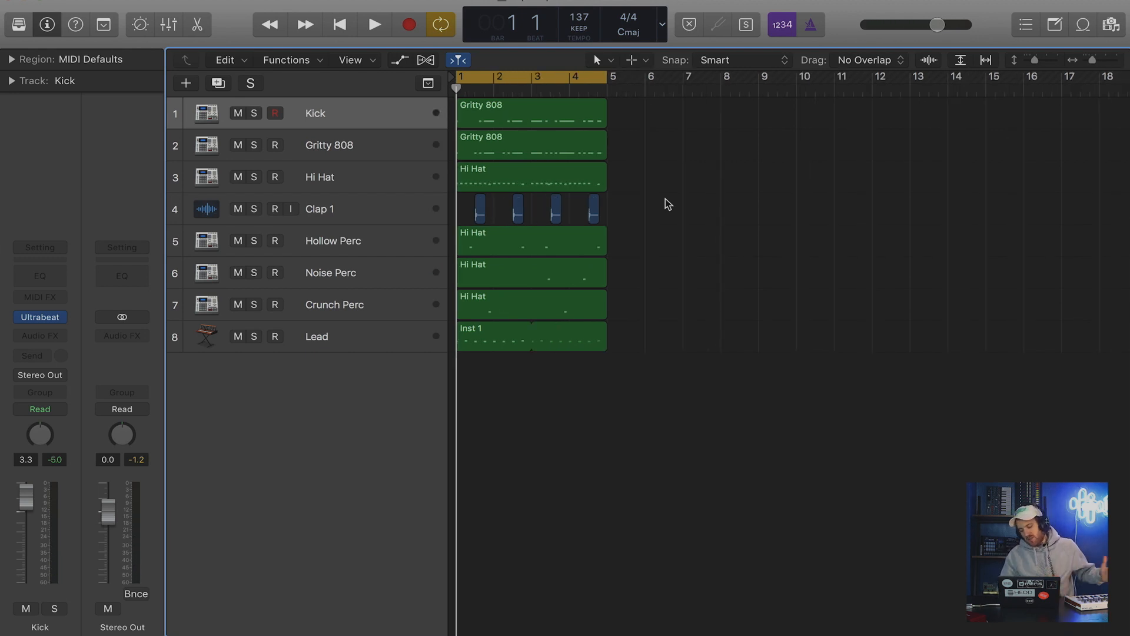